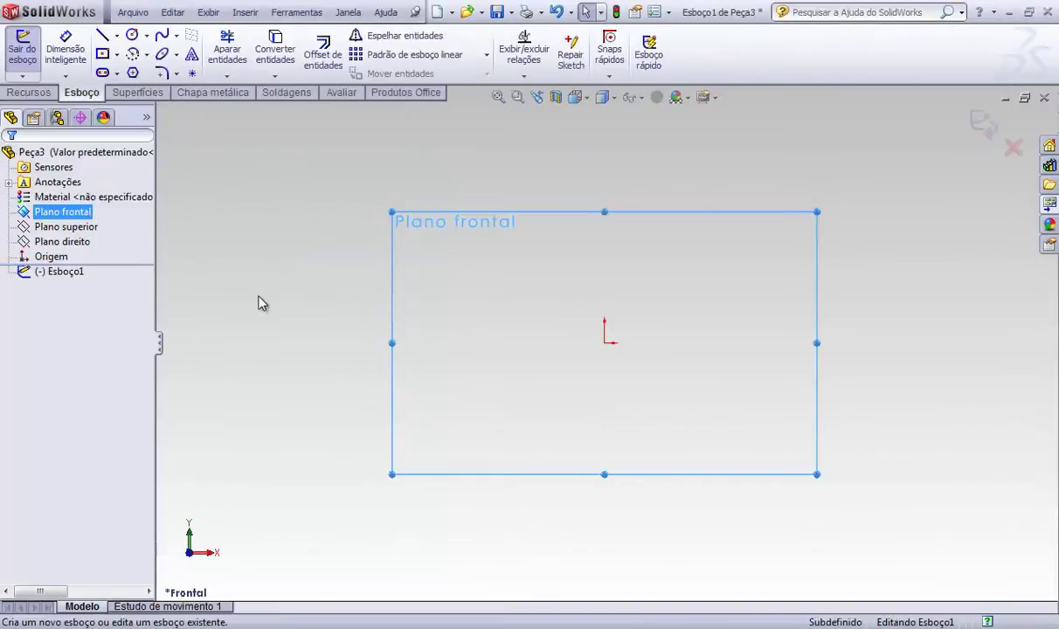
- Sketch a circle about 60 mm in diameter centred on the origin of the front plane
key(s)
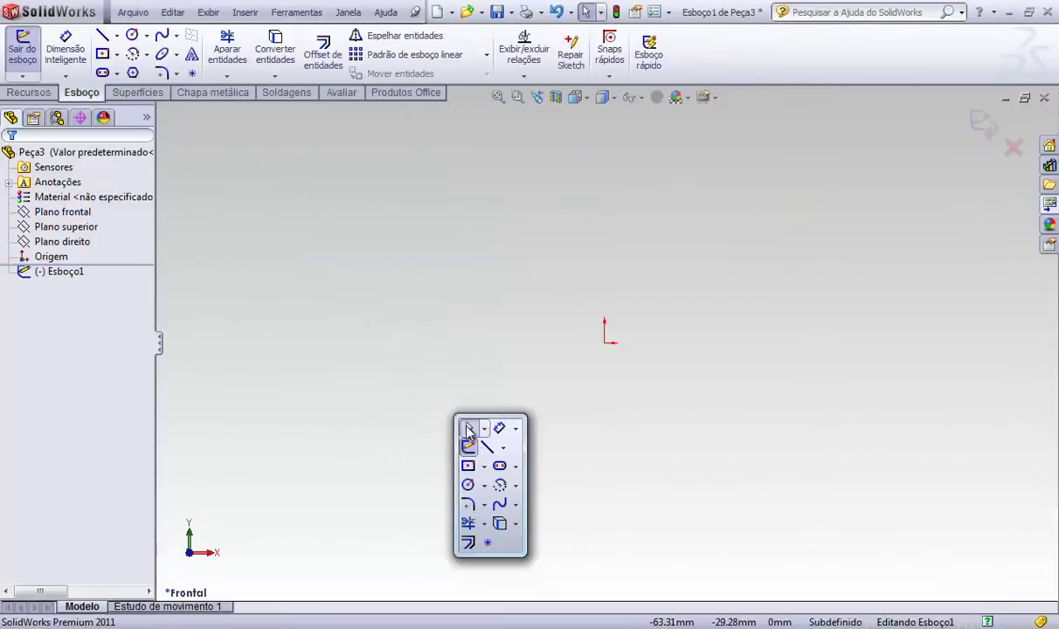
click(468, 486)
click(605, 344)
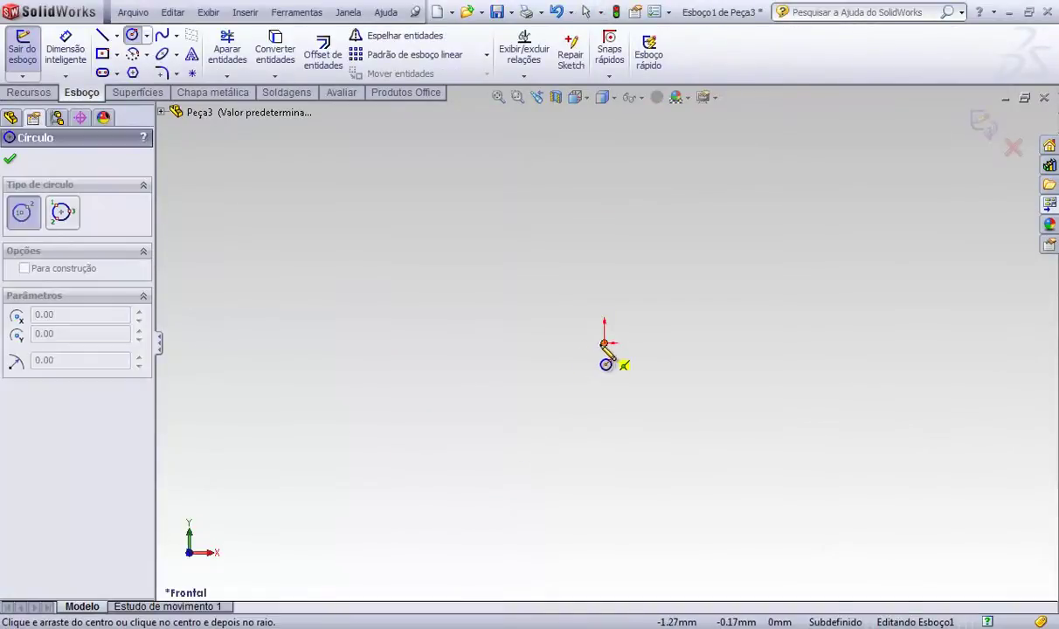
click(549, 390)
- Dimension the circle's diameter as 24 mm
key(d)
click(657, 298)
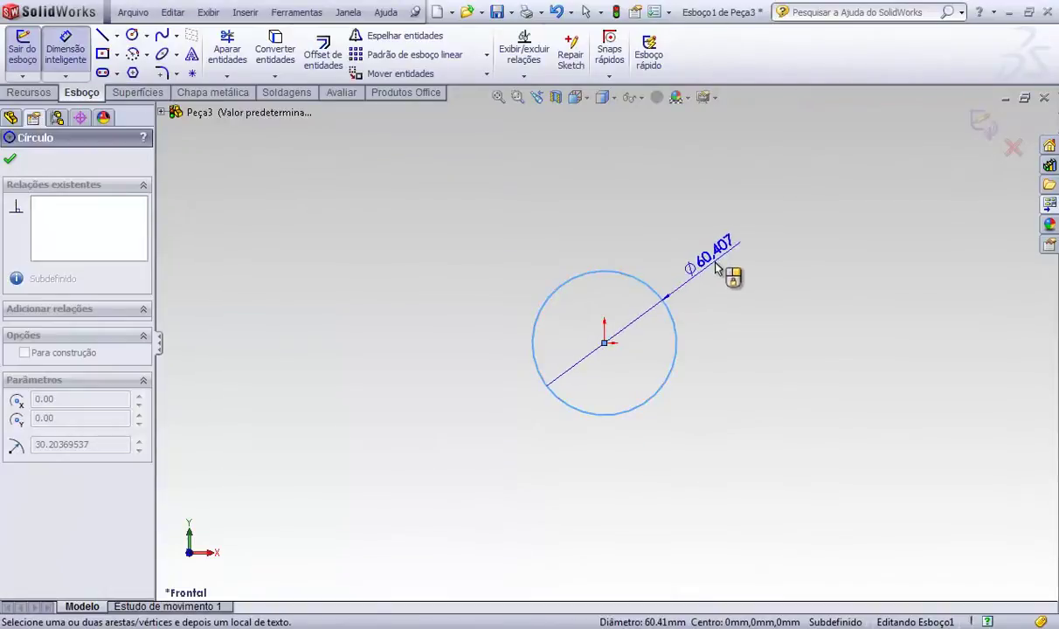
click(719, 271)
text(24)
key(Return)
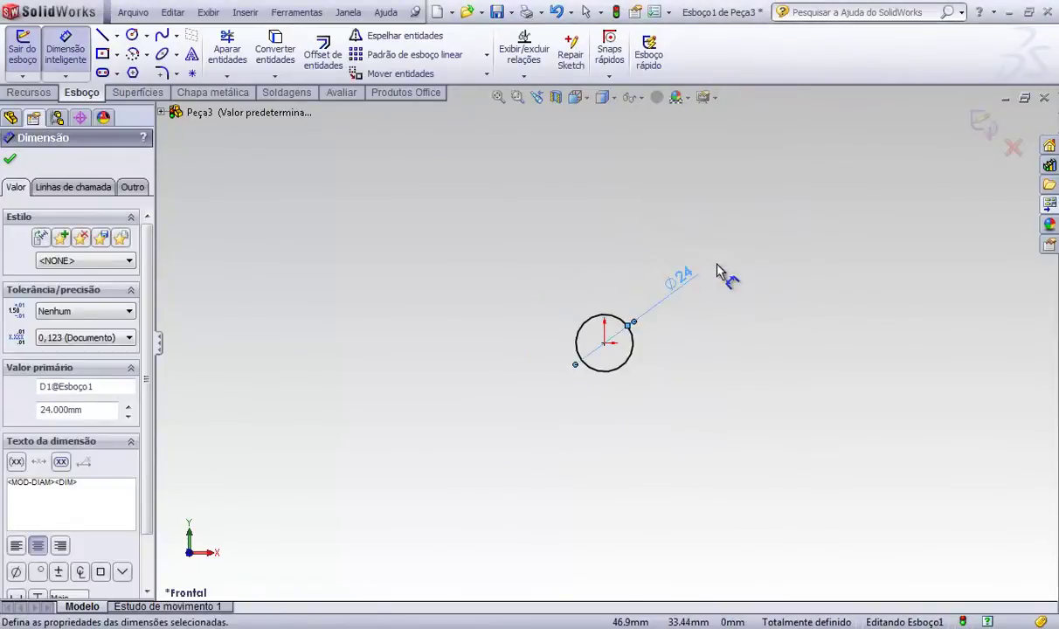
- Extrude the circle as a blind boss to a depth of 100 mm in the reversed direction
click(29, 92)
click(36, 52)
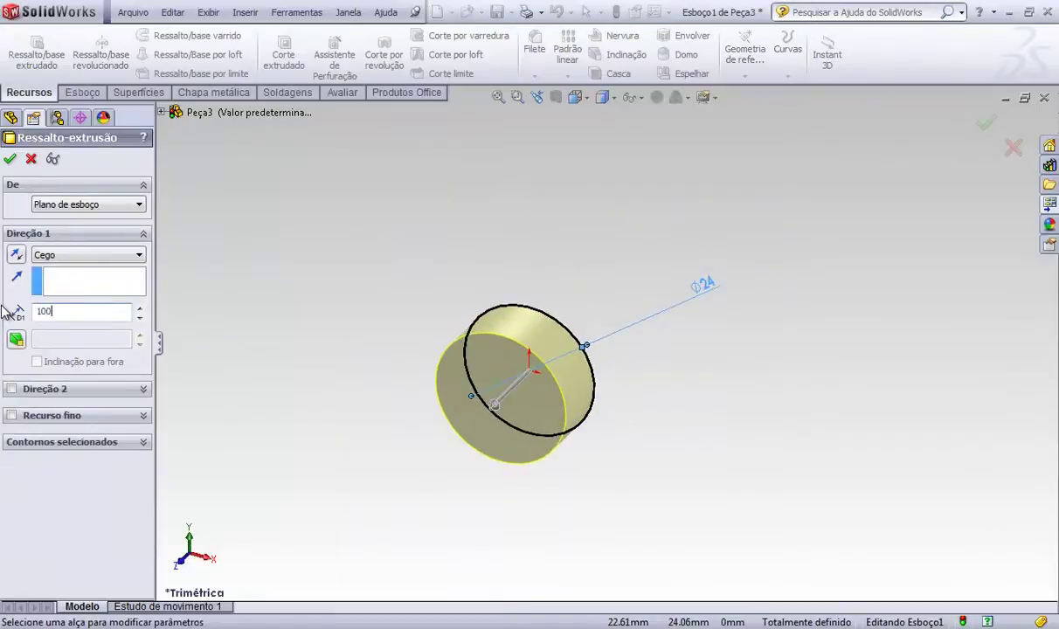
key(Return)
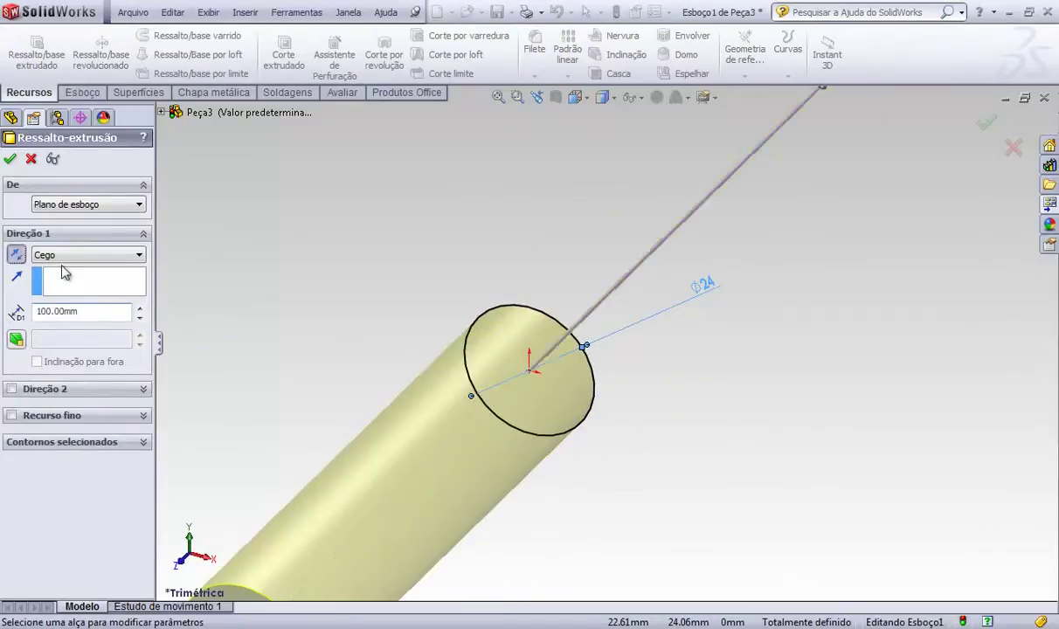
click(13, 255)
scroll(616, 354, up, 3)
click(986, 122)
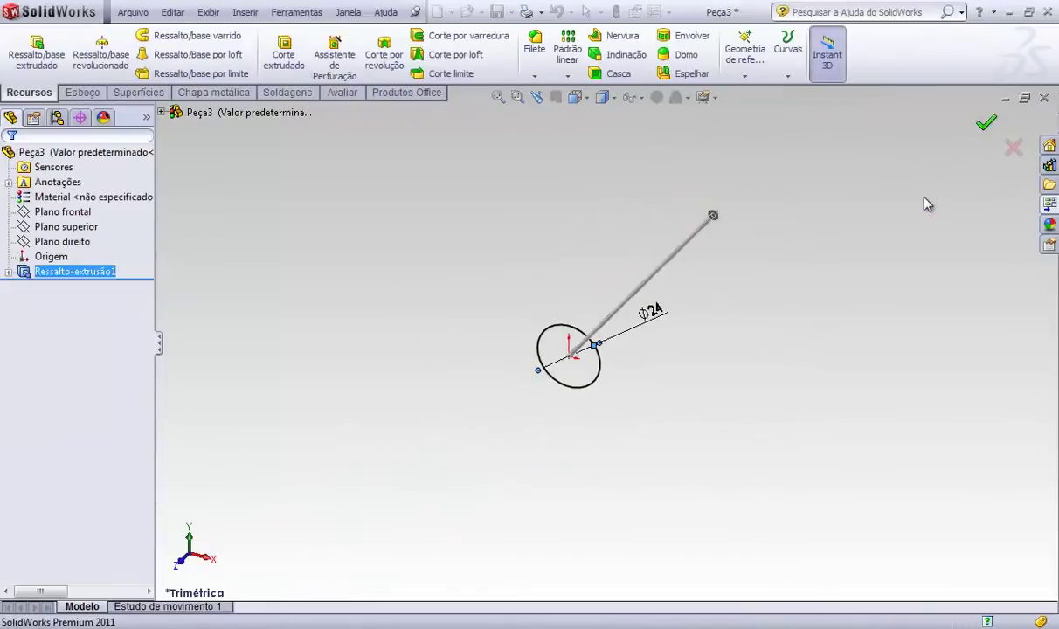
- On the cylinder's end face at the origin, sketch a hexagon with sides about 20 mm long, centred on the origin
middle_drag(899, 229, 740, 350)
scroll(665, 342, up, 3)
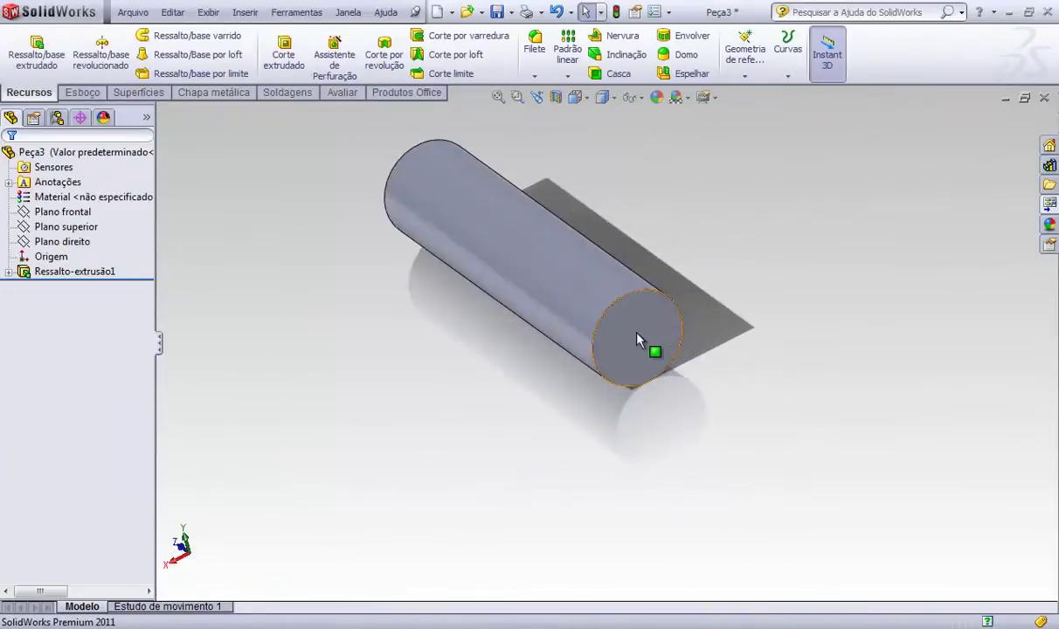
right_click(636, 339)
click(672, 305)
scroll(706, 389, up, 3)
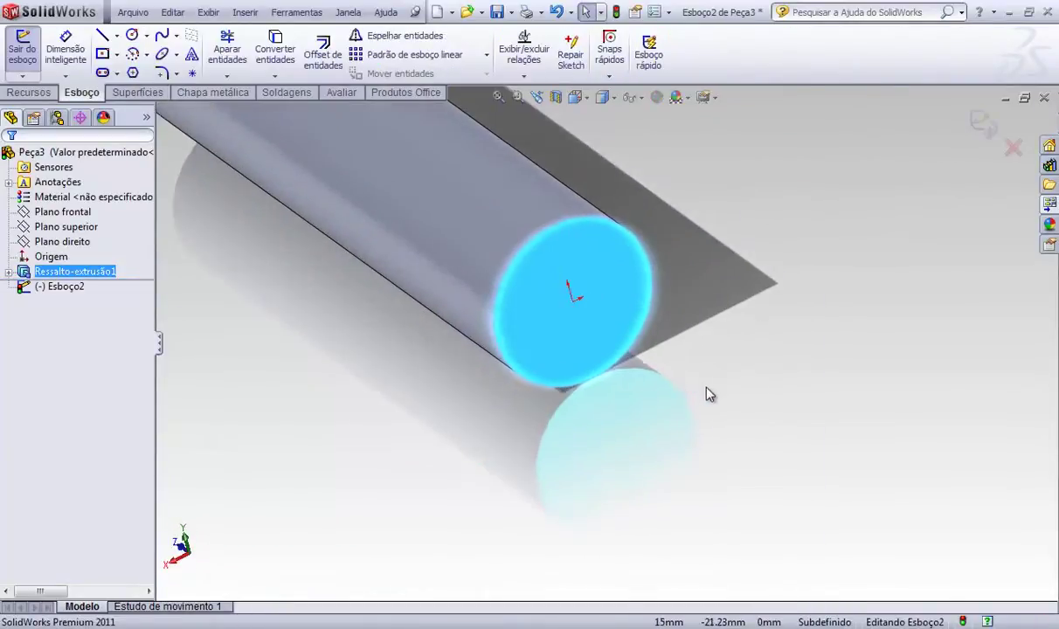
click(691, 396)
key(s)
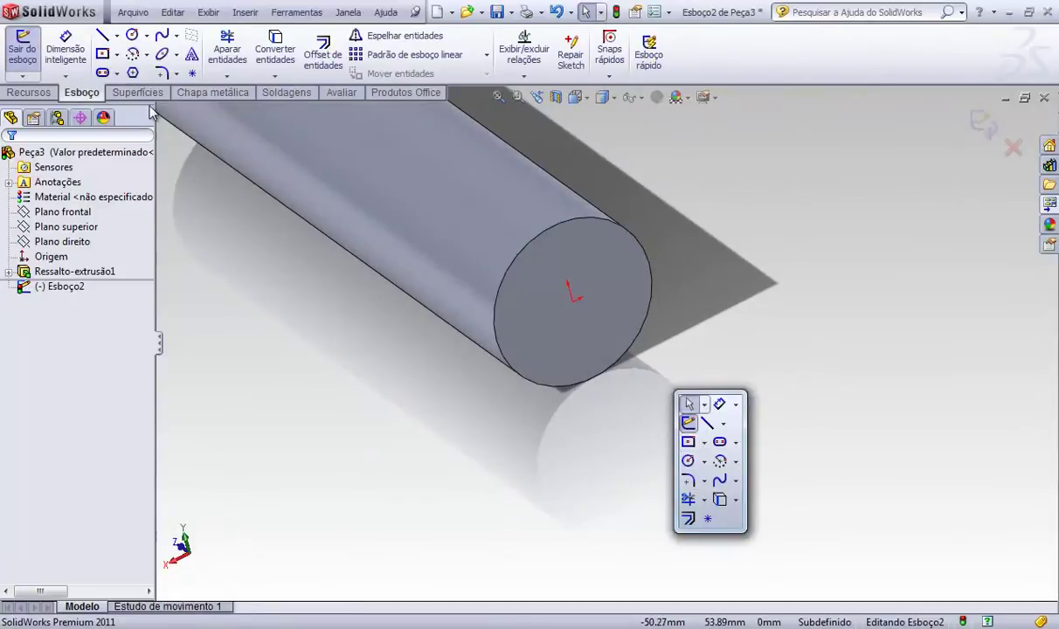
click(137, 74)
drag(573, 302, 549, 170)
key(Escape)
- Add a horizontal relation to the hexagon's upper side
scroll(600, 225, up, 3)
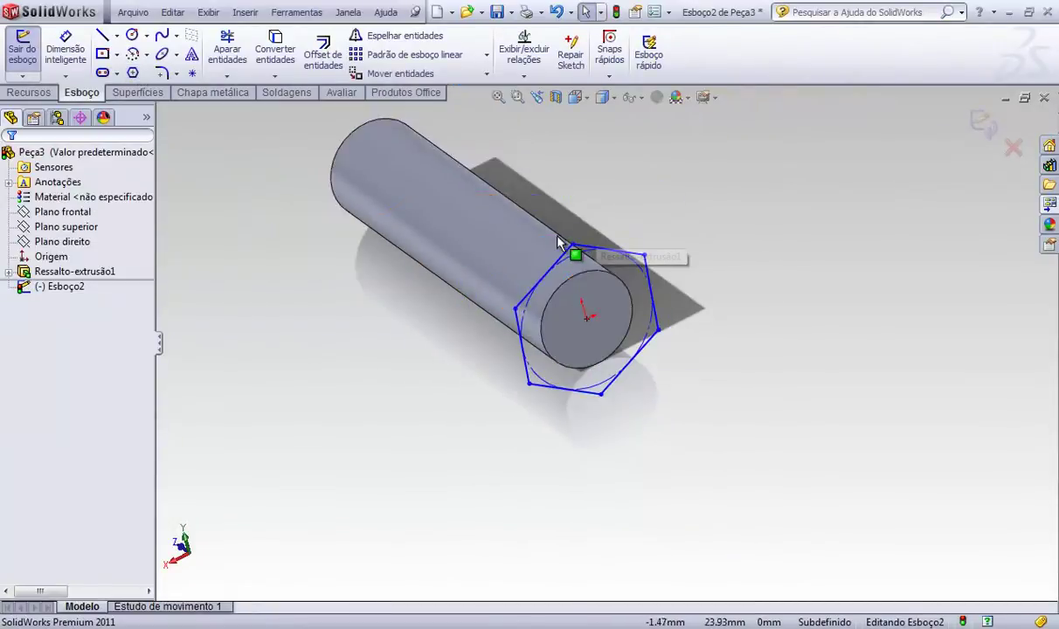
click(560, 258)
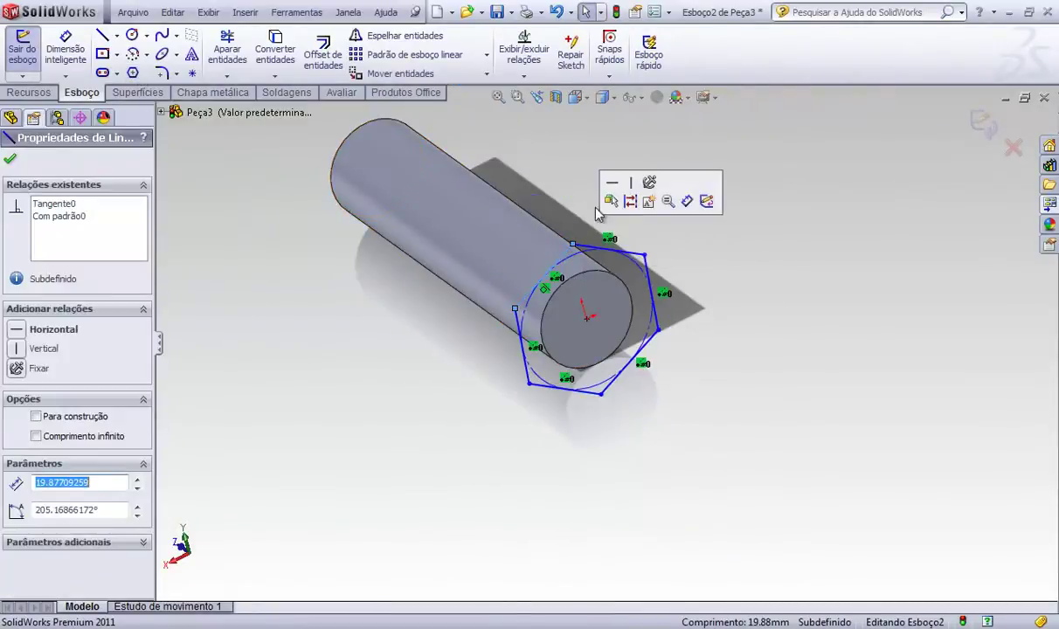
click(616, 194)
scroll(630, 254, down, 3)
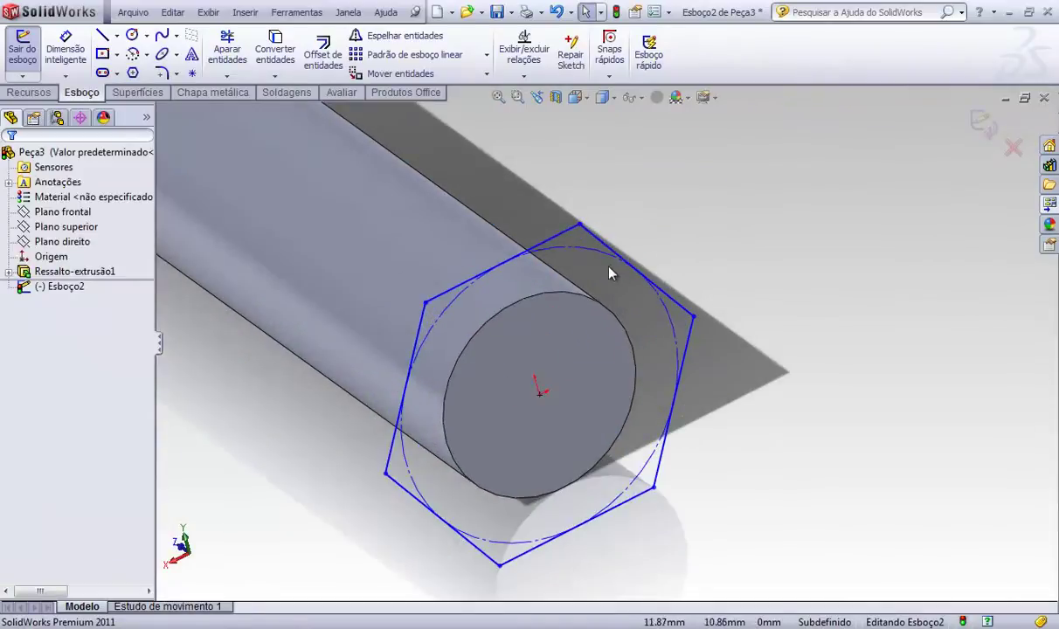
- Dimension the hexagon's inscribed construction circle to a diameter of 34 mm
right_drag(610, 272, 601, 255)
click(602, 255)
click(676, 226)
text(34)
key(Return)
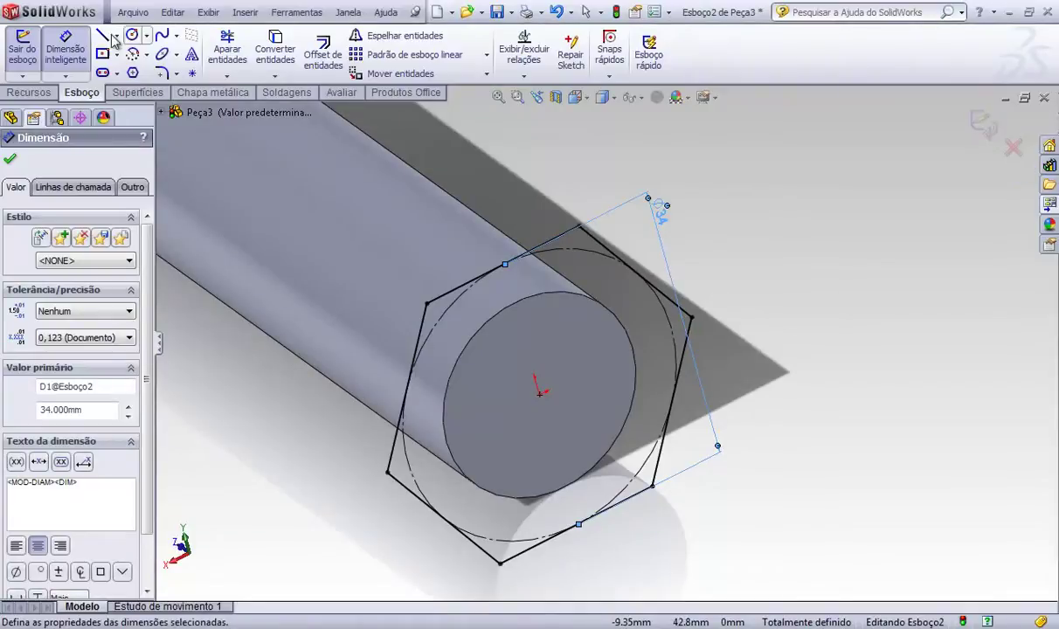
- Extrude the hexagon 12 mm outward from the cylinder's end as a blind boss, merging the result
click(28, 92)
click(37, 52)
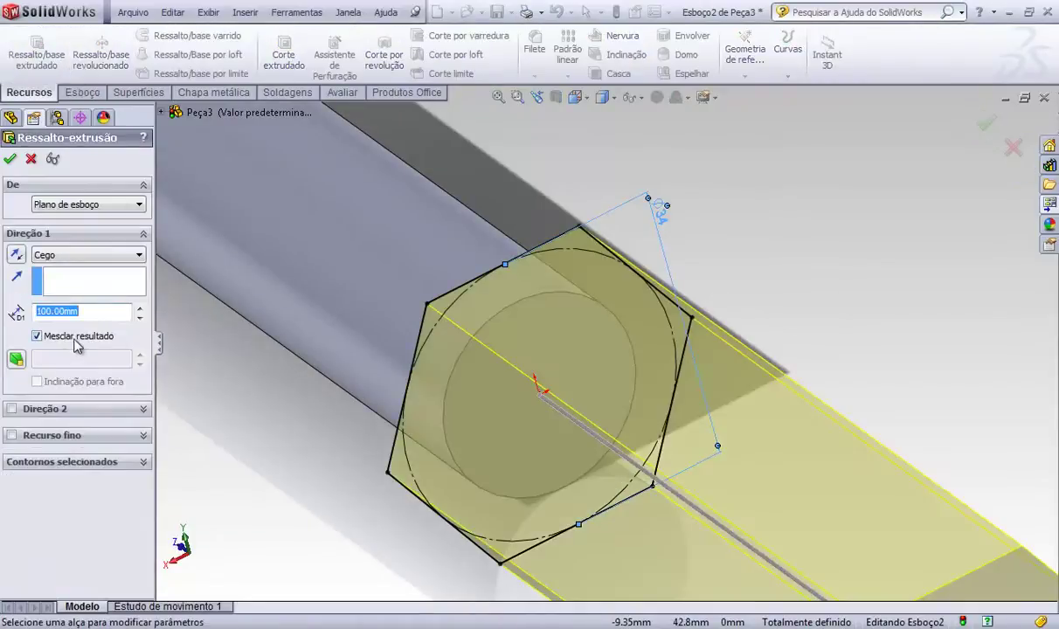
key(Return)
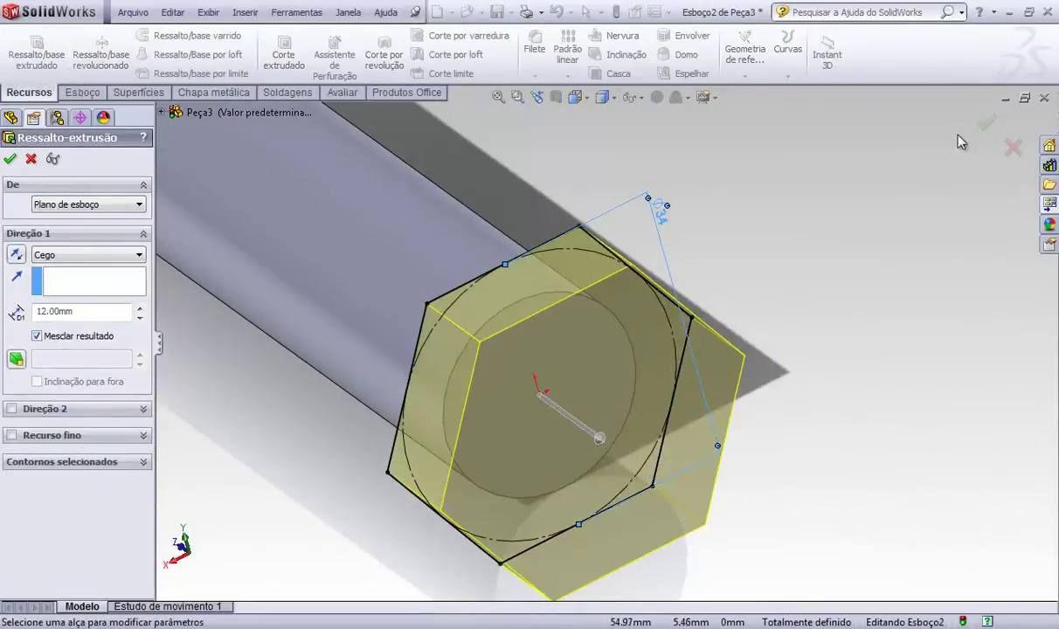
click(987, 124)
- Switch to Firefox and examine the bolt head's rounded corners in the reference photos
scroll(678, 360, up, 4)
middle_drag(677, 360, 728, 307)
scroll(687, 339, down, 3)
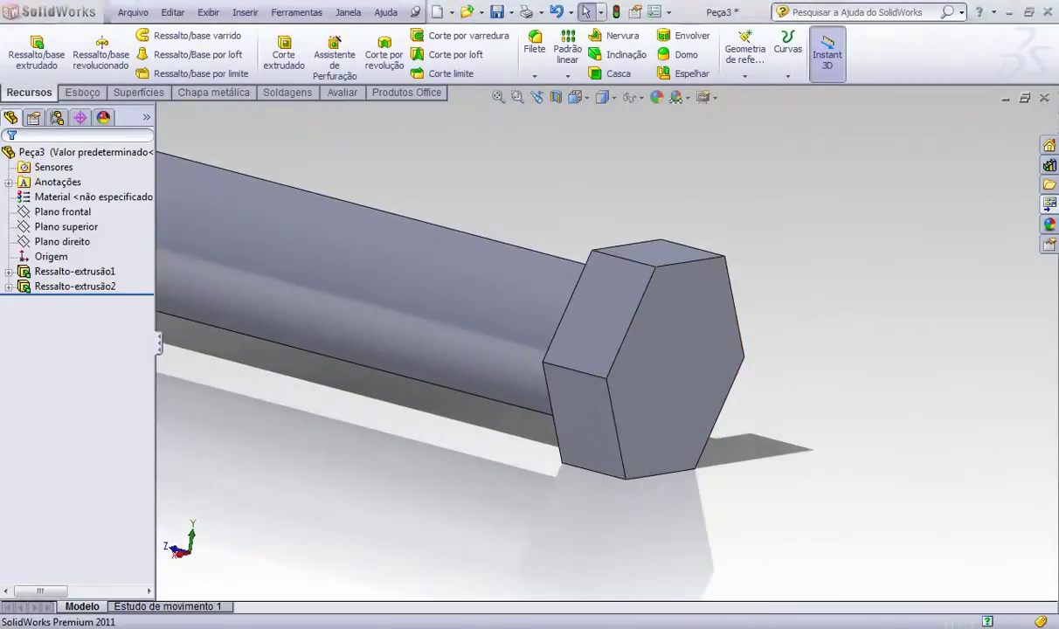
key(alt+Tab)
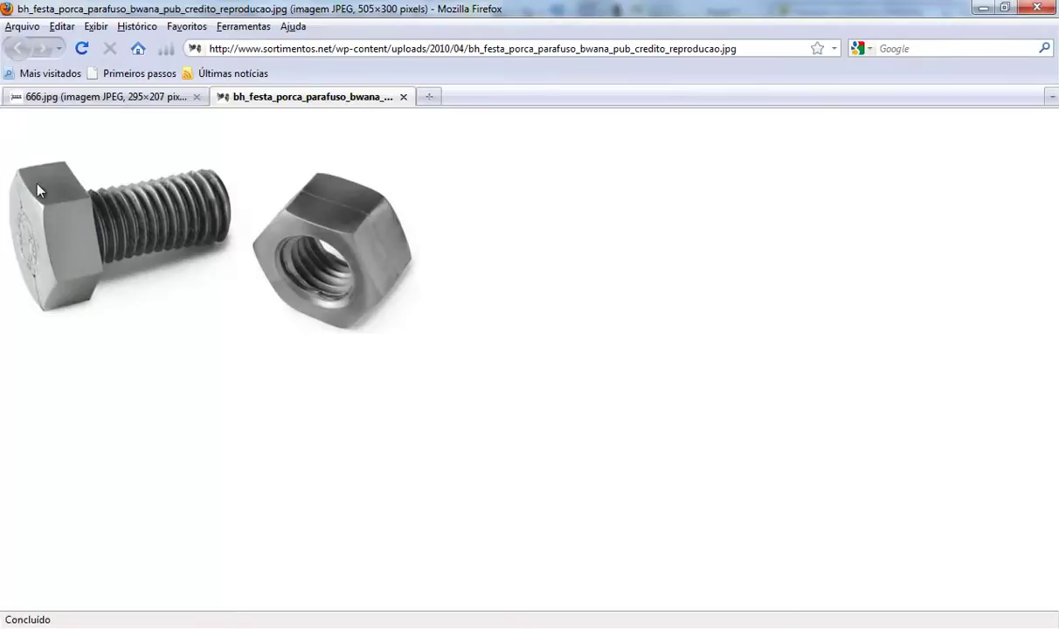
click(121, 97)
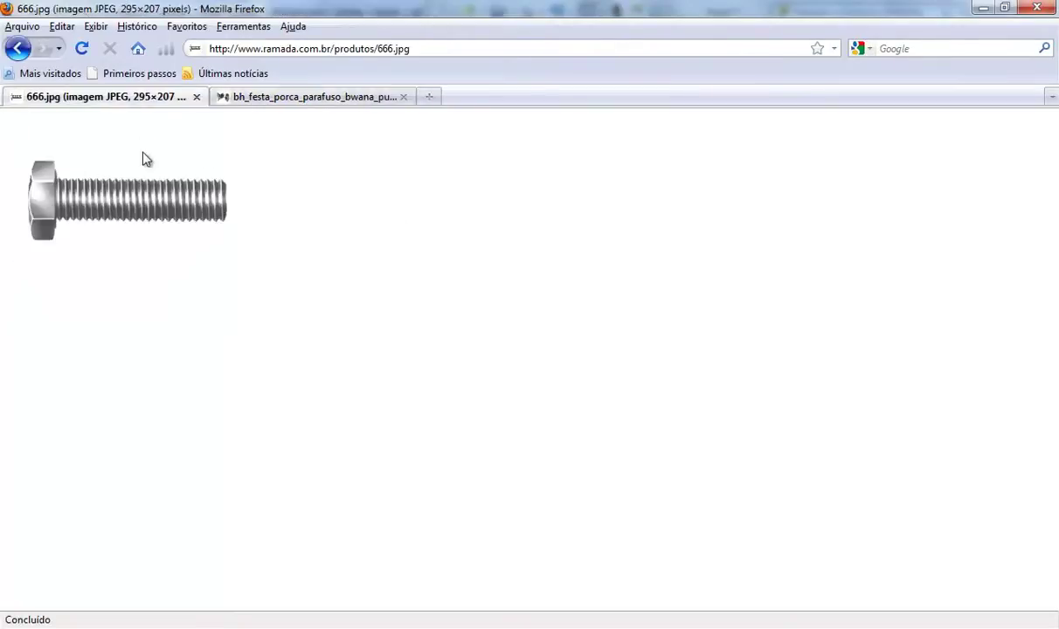
ctrl+scroll(34, 185, up, 5)
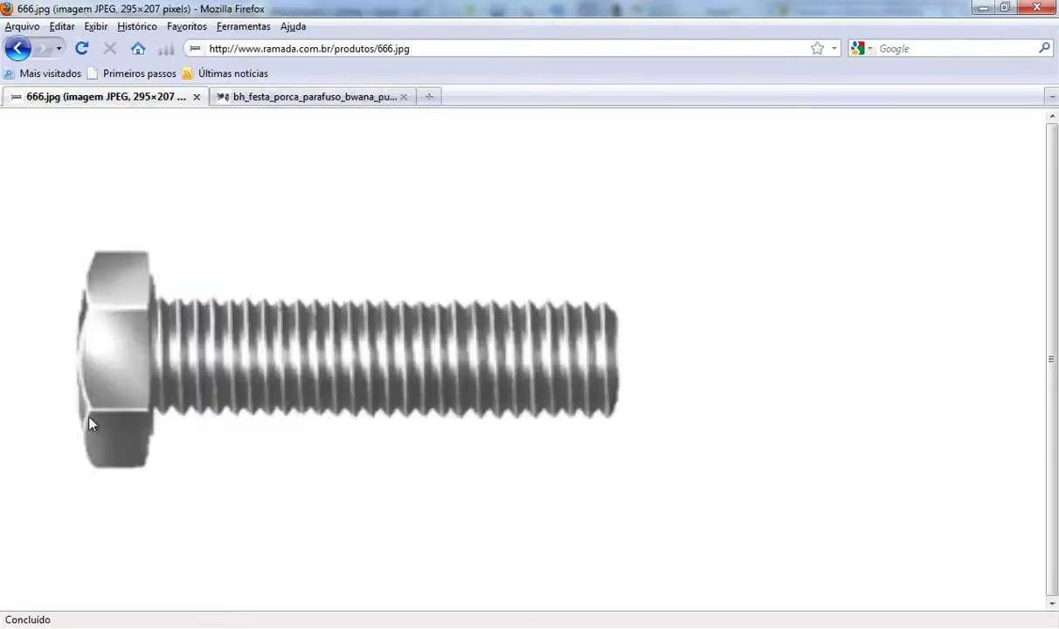
ctrl+scroll(417, 539, down, 5)
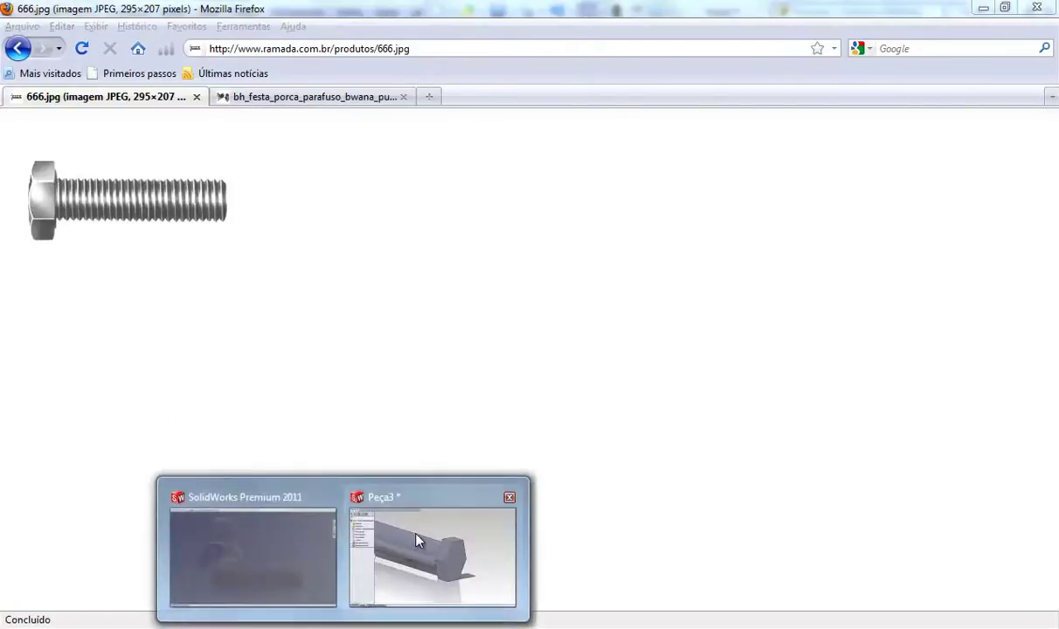
- Switch back to SolidWorks and sketch a circle about 30 mm in diameter on the hex head's outer face, centred on the origin
click(413, 542)
scroll(700, 288, down, 3)
click(610, 385)
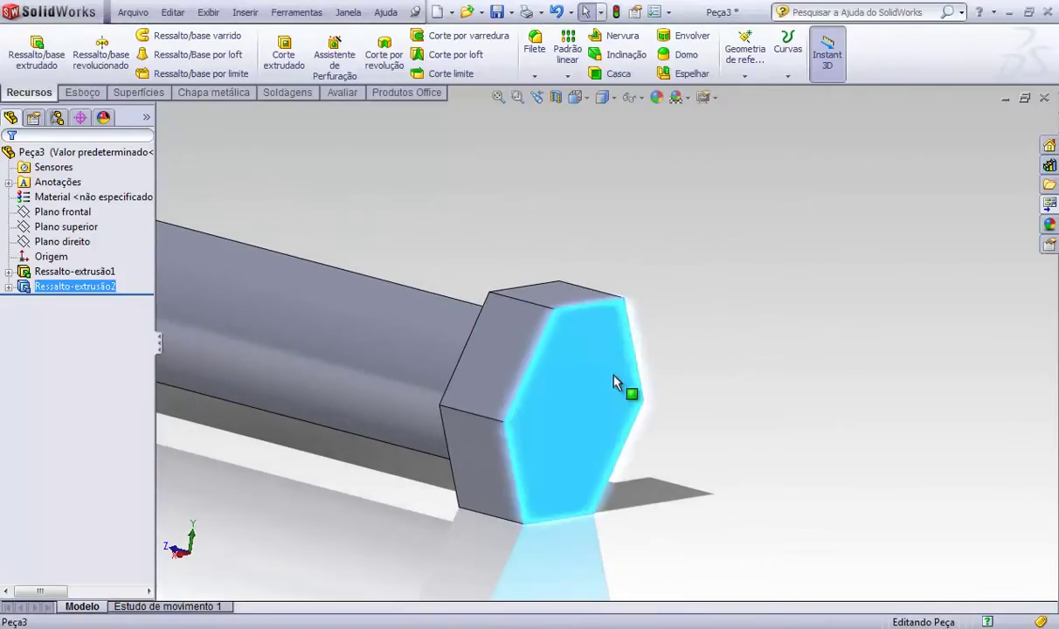
right_click(609, 349)
click(637, 321)
mouse_move(781, 371)
middle_down()
mouse_move(670, 366)
mouse_move(625, 411)
middle_up()
key(s)
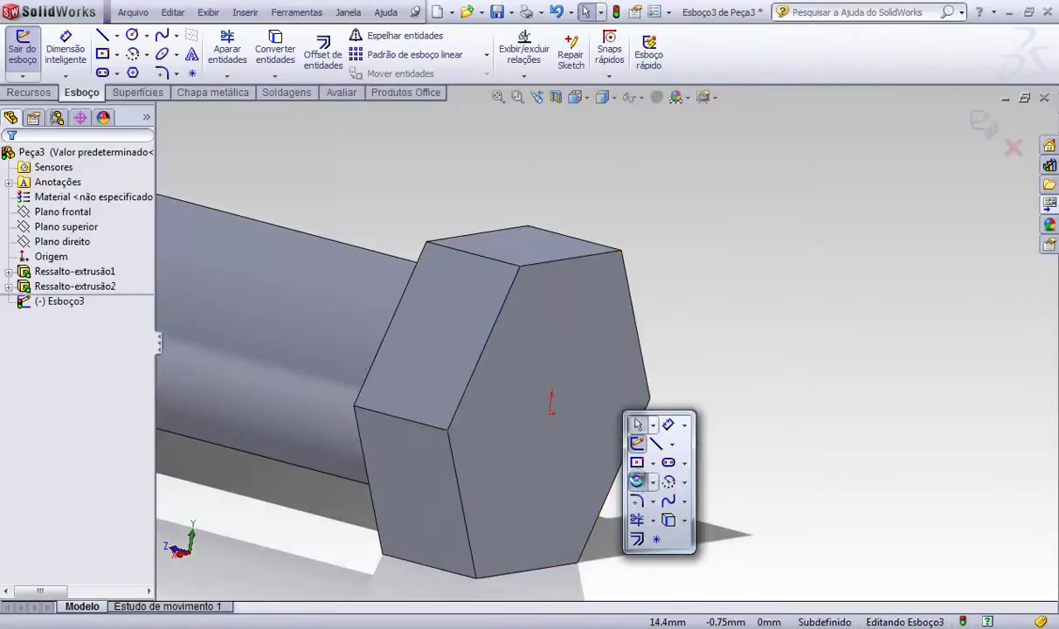
click(637, 482)
mouse_move(549, 414)
mouse_down()
mouse_move(574, 371)
mouse_move(581, 295)
mouse_up()
key(Escape)
- Make the circle tangent to the upper edge of the hexagonal face
click(588, 278)
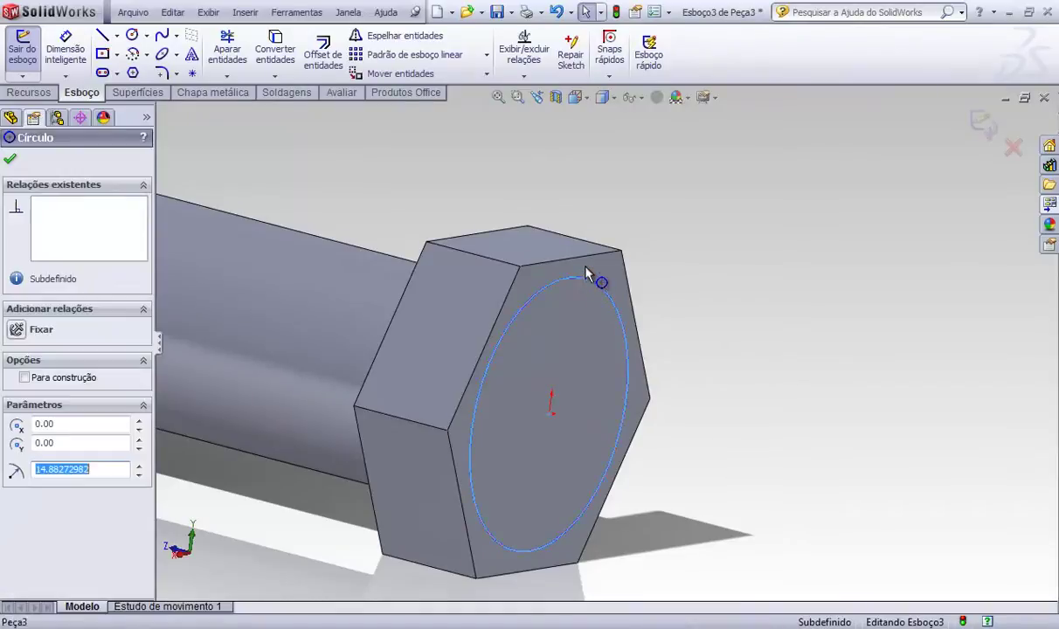
ctrl+click(592, 258)
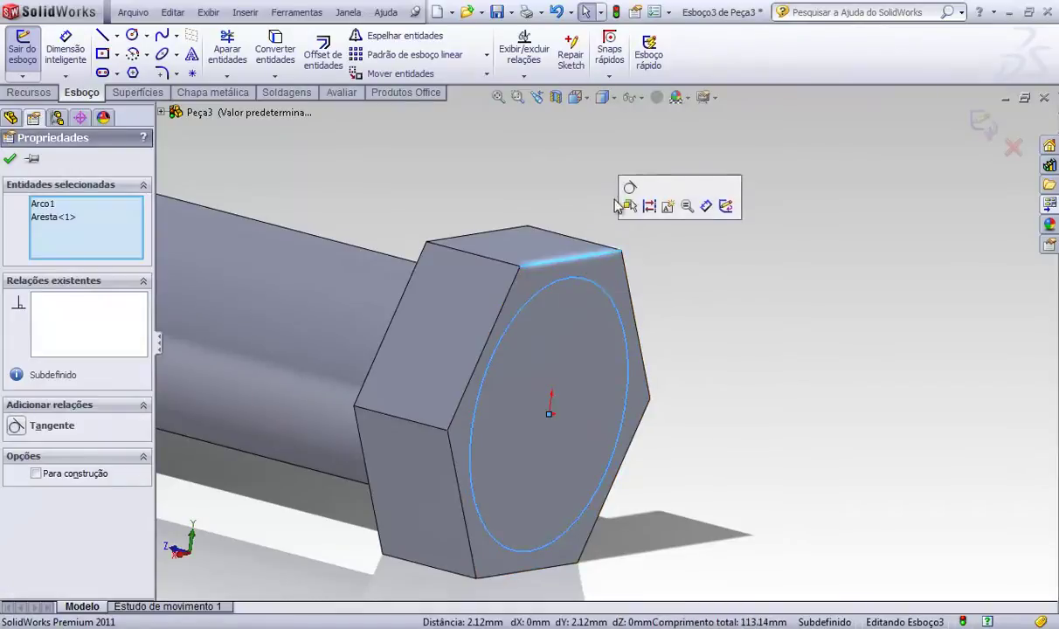
click(630, 187)
click(728, 298)
- Cut-extrude the circle blind 12 mm with a 70° draft and the side to cut flipped, bevelling the head's outer corners
scroll(699, 293, up, 2)
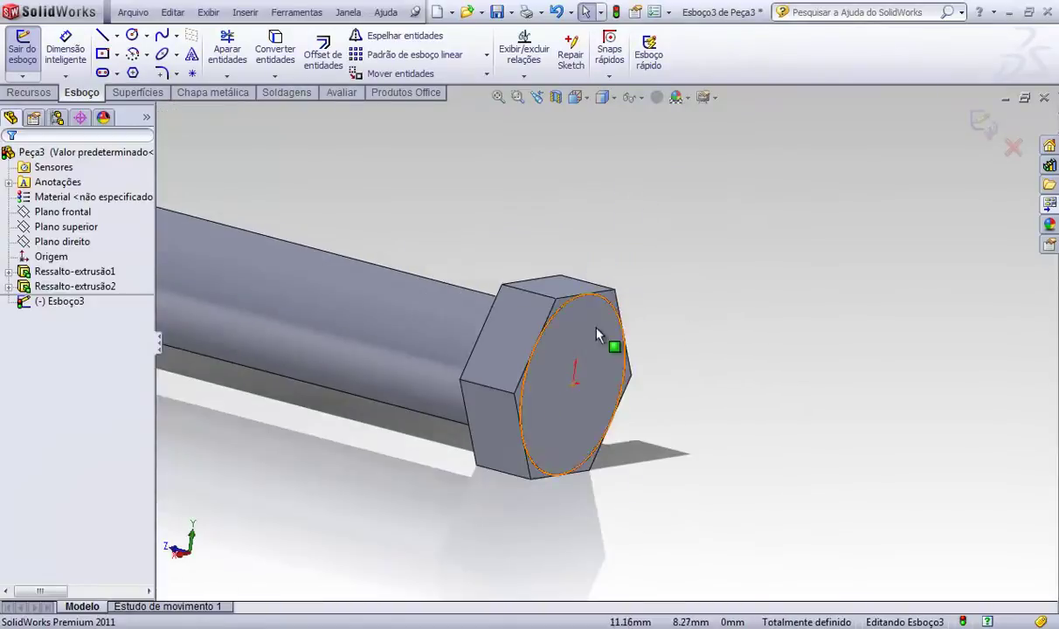
click(29, 91)
click(284, 52)
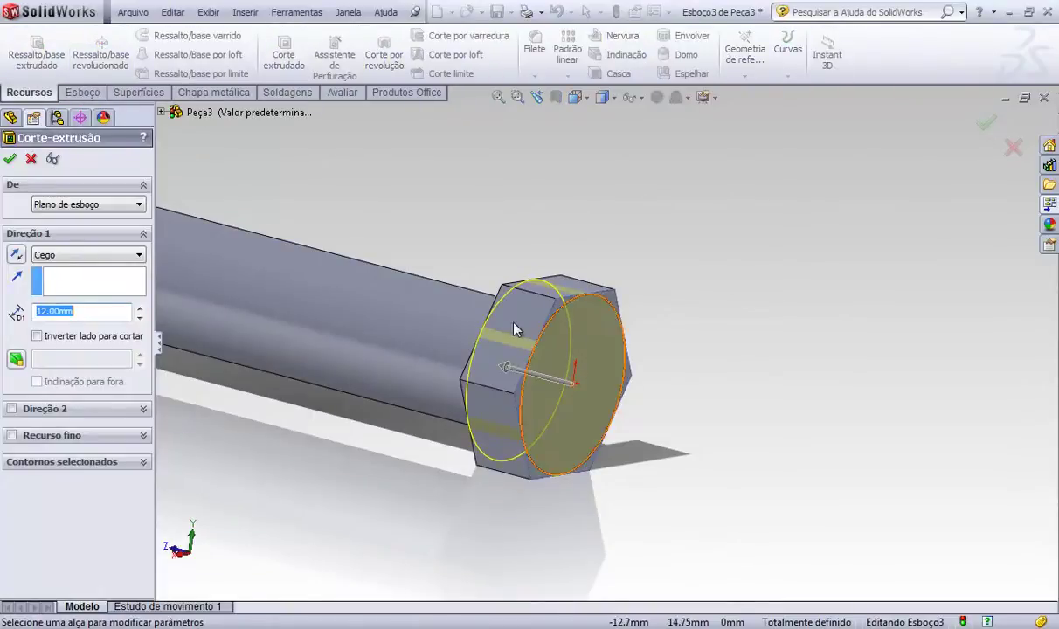
scroll(524, 310, down, 2)
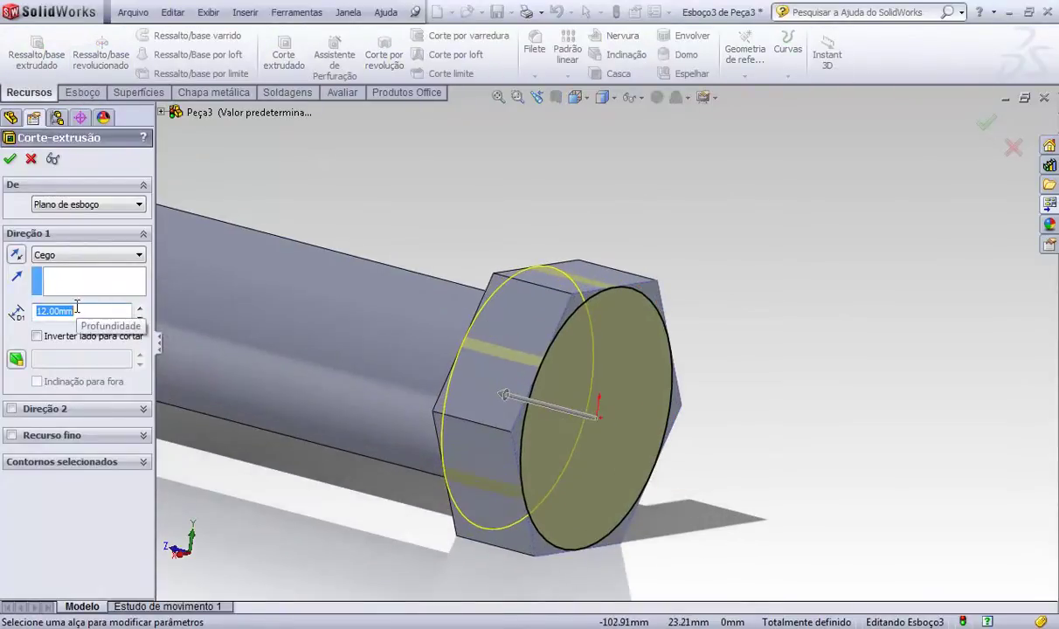
click(16, 358)
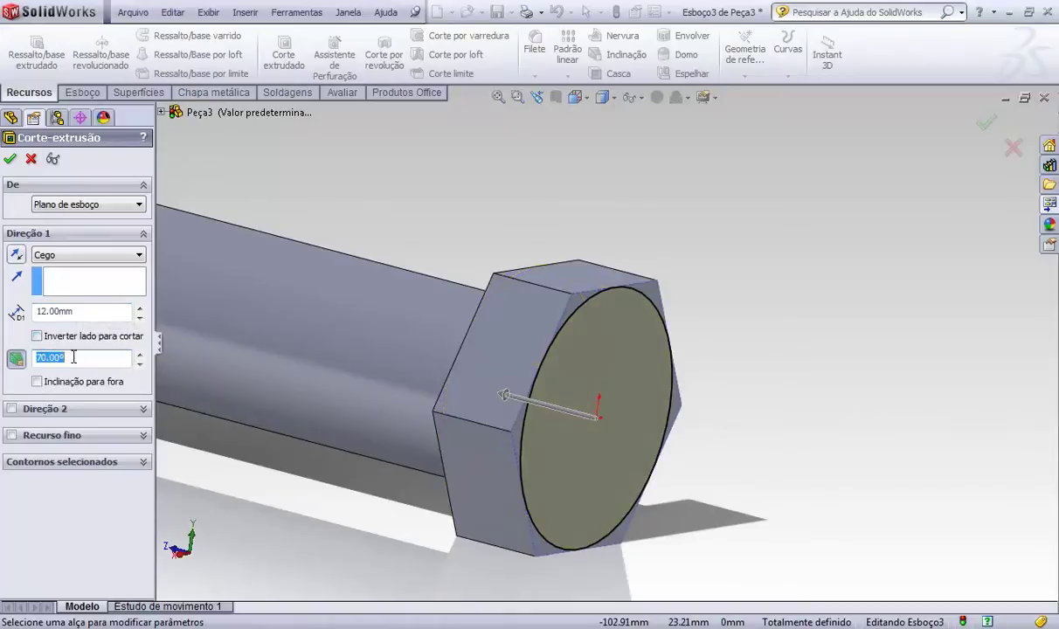
click(37, 336)
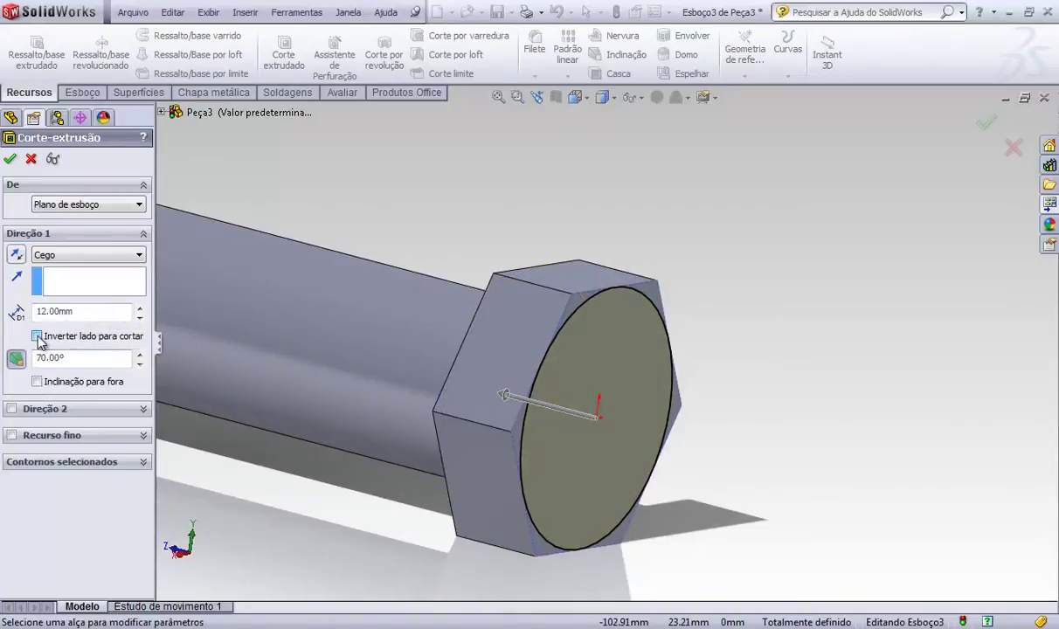
scroll(647, 308, down, 1)
mouse_move(647, 307)
middle_down()
mouse_move(694, 283)
mouse_move(644, 301)
middle_up()
scroll(645, 302, up, 4)
click(987, 123)
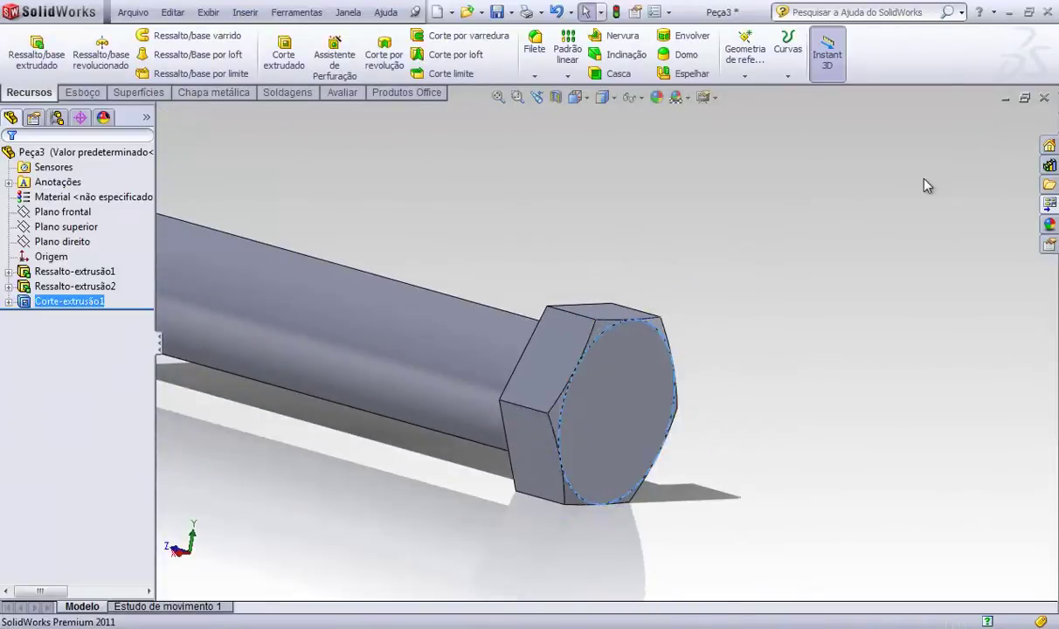
- Sketch a circle about 34 mm in diameter on the hex head's shank-side face, centred on the origin
middle_drag(674, 331, 510, 293)
scroll(485, 326, up, 4)
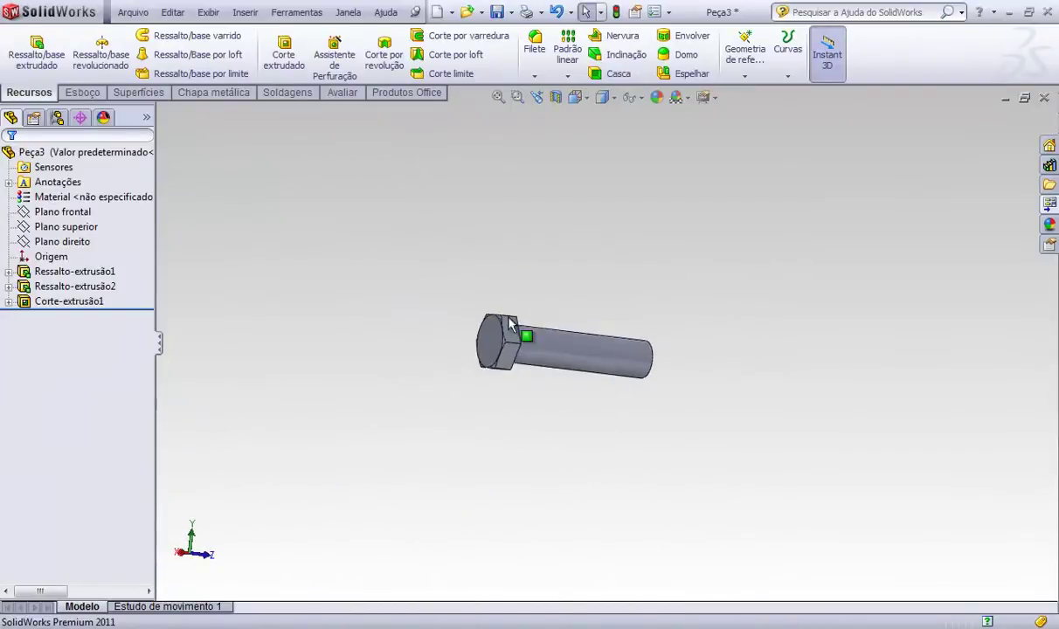
scroll(544, 331, down, 3)
middle_drag(543, 331, 476, 276)
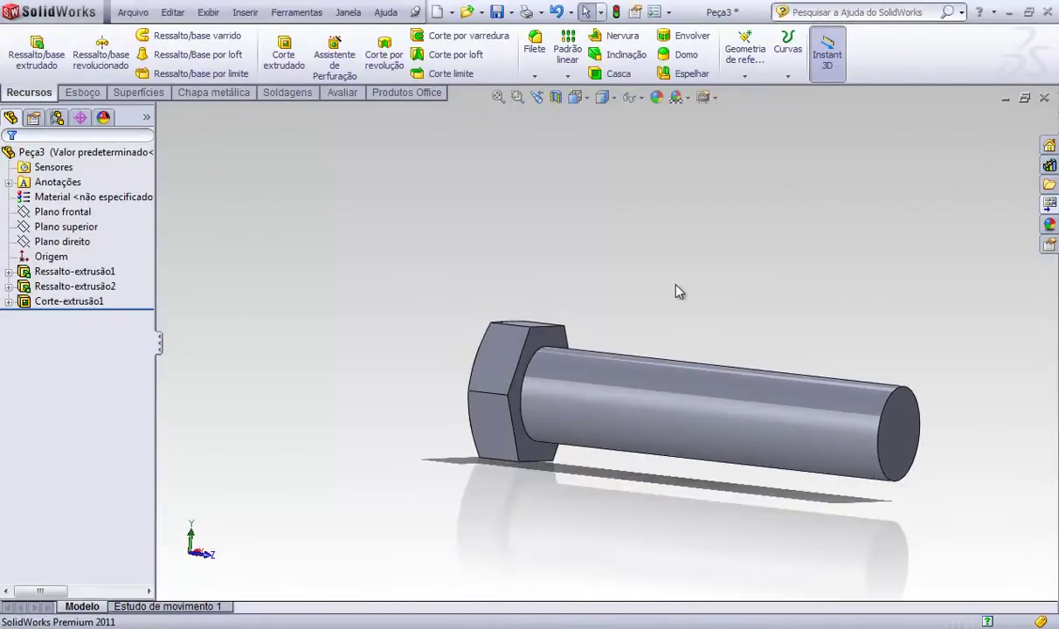
scroll(624, 333, down, 2)
scroll(463, 345, down, 3)
right_click(432, 360)
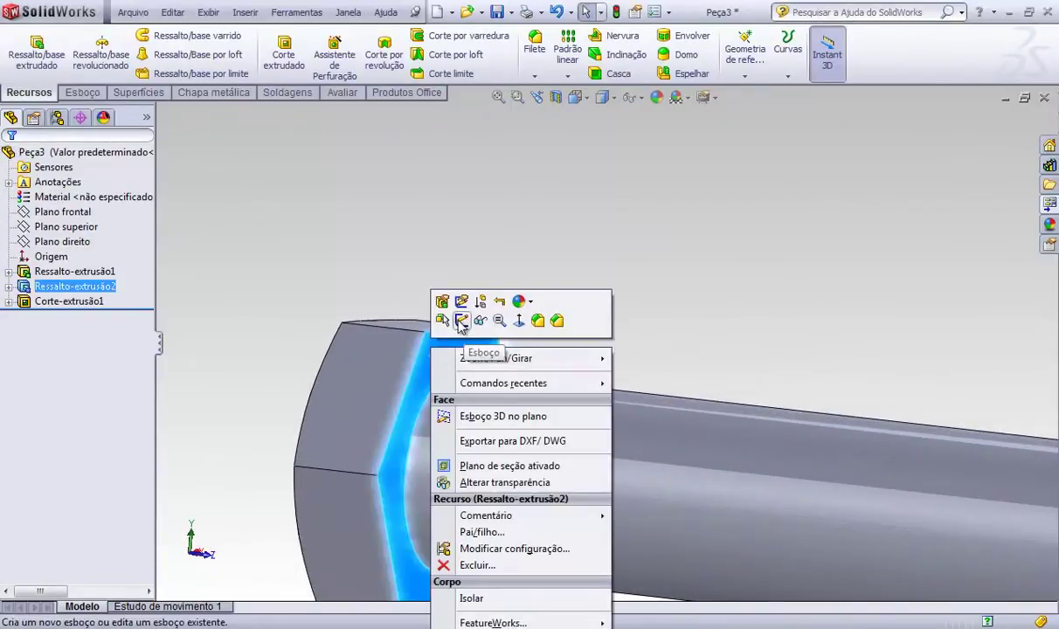
click(461, 320)
key(s)
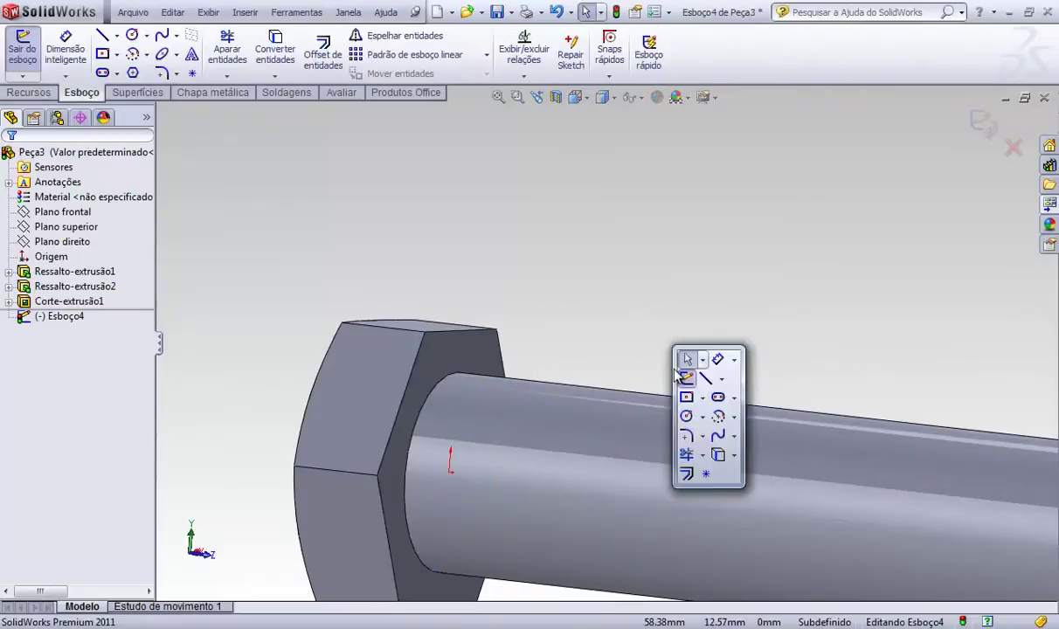
click(687, 417)
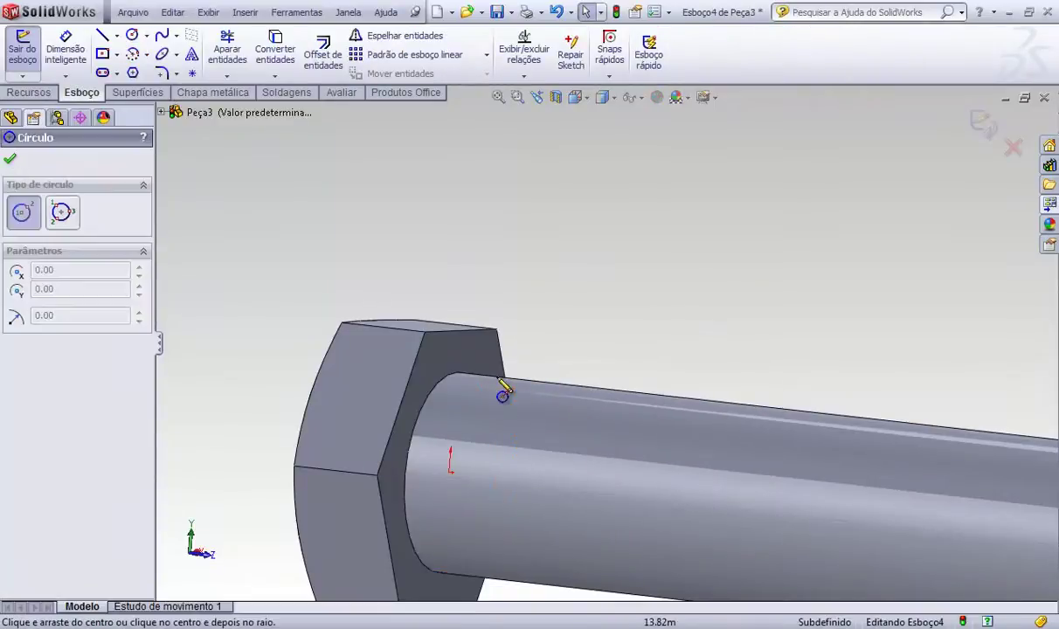
click(450, 471)
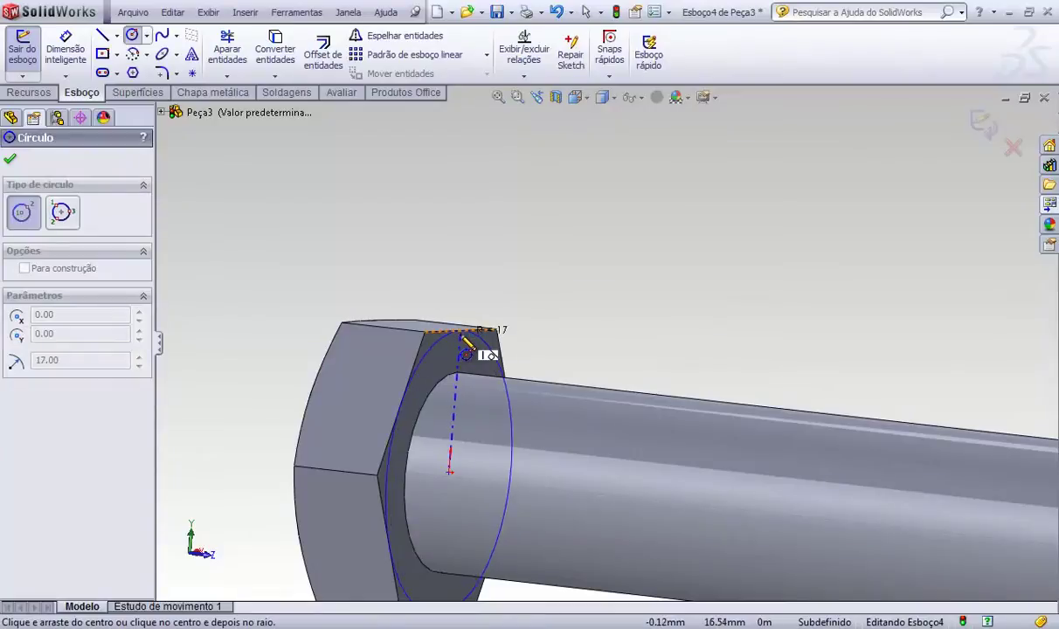
click(468, 337)
key(Escape)
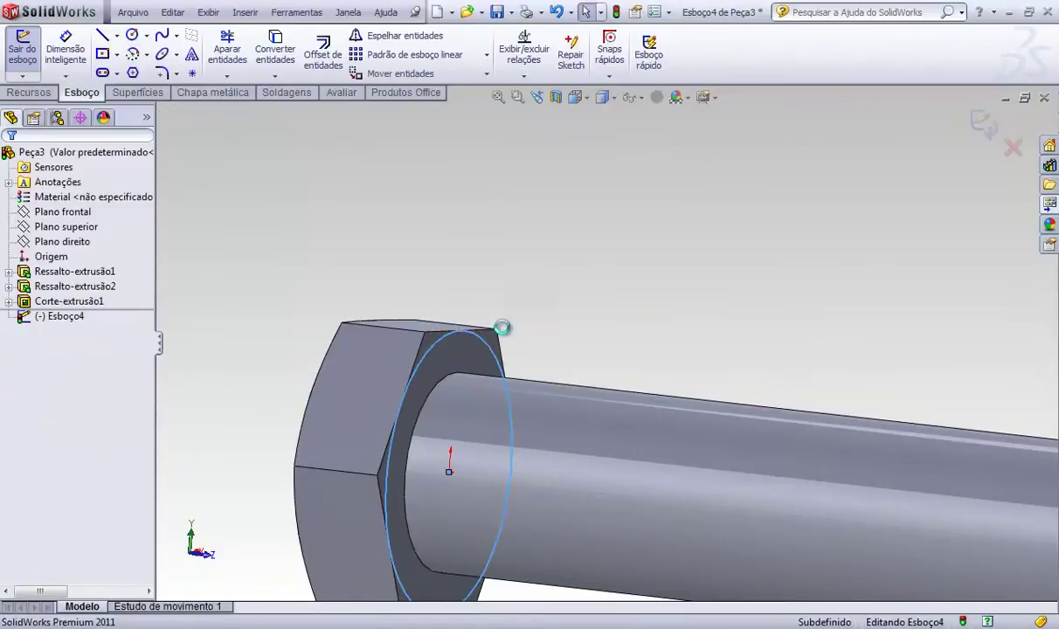
- Make the circle tangent to the upper edge of the head's shank-side face
scroll(481, 345, down, 2)
click(498, 348)
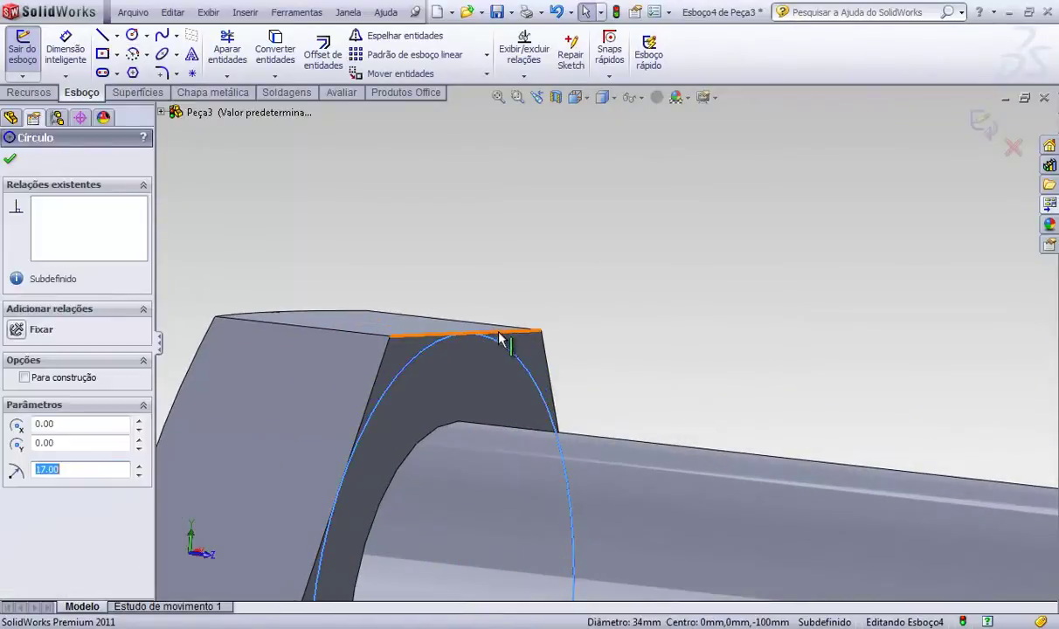
ctrl+click(503, 337)
click(542, 263)
scroll(556, 277, up, 2)
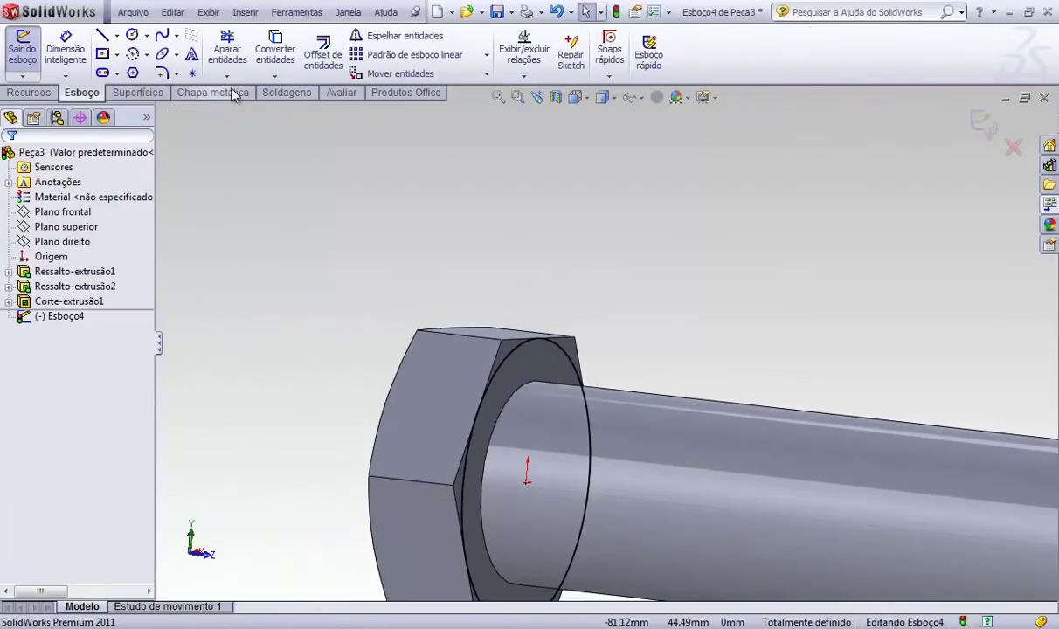
- Boss-extrude the circle blind 1 mm towards the shank, checking the bolt photo in Firefox before returning to SolidWorks to accept
click(36, 50)
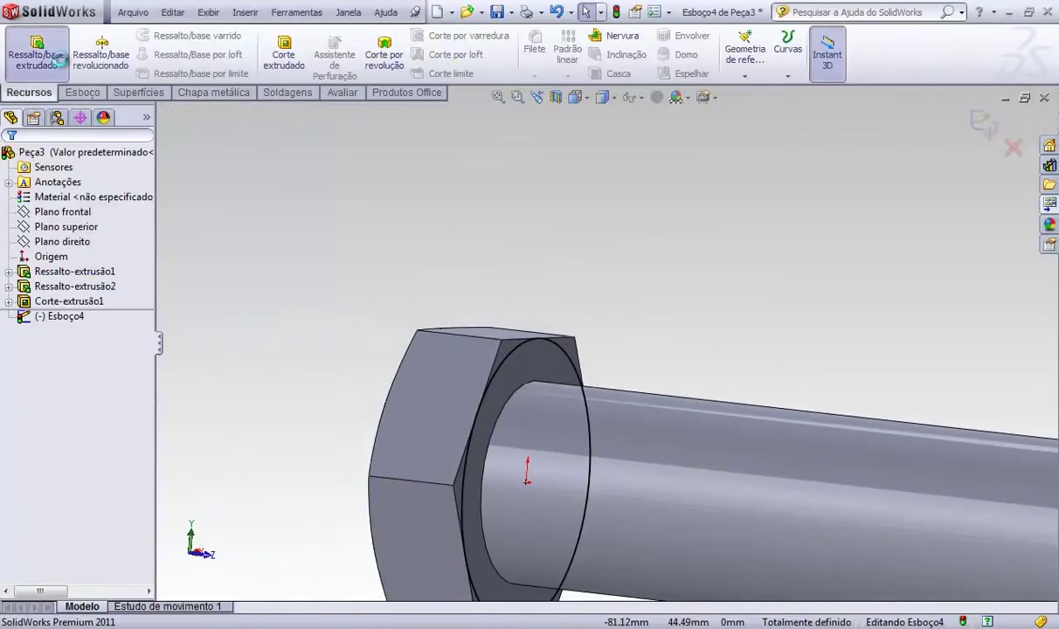
text(1)
key(Return)
middle_drag(494, 343, 392, 542)
key(alt+Tab)
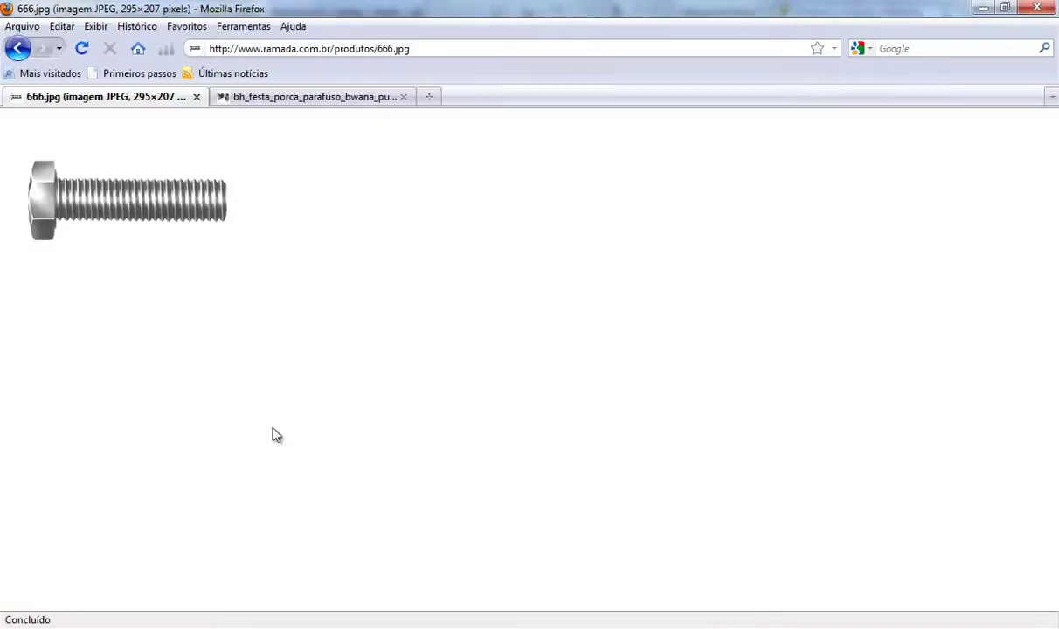
mouse_move(421, 620)
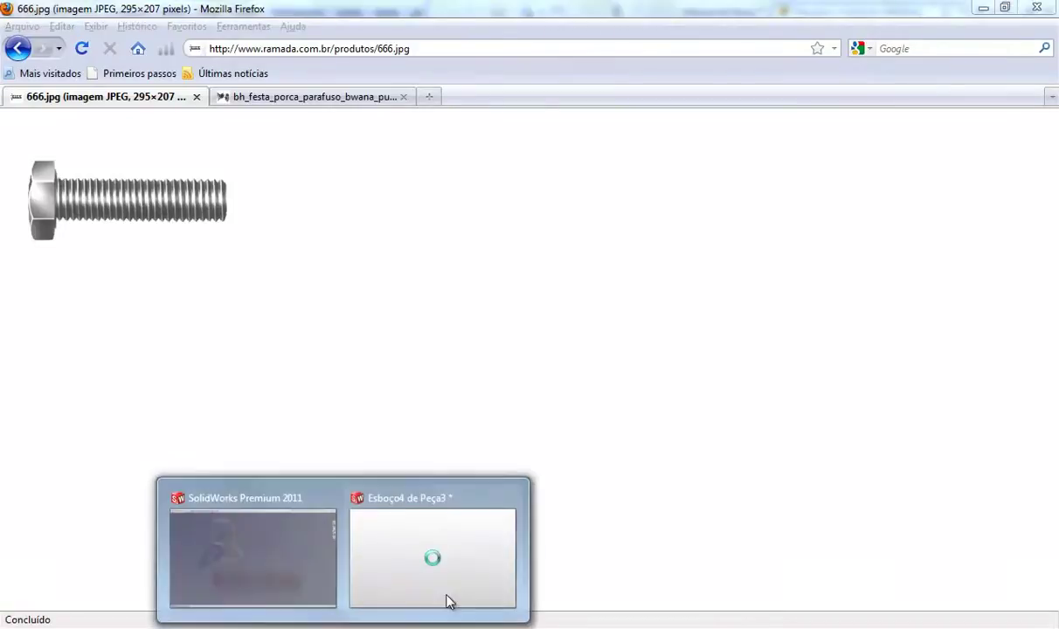
click(430, 551)
click(985, 131)
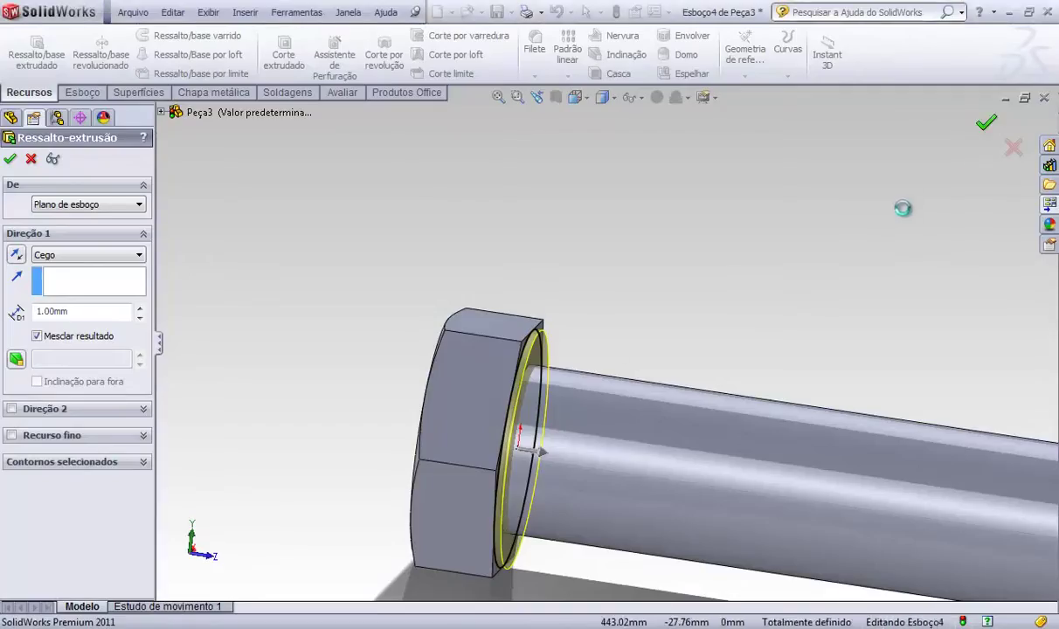
- Chamfer the circular edge at the shank's free end 3 mm at 45°
scroll(725, 284, up, 4)
middle_drag(725, 284, 534, 274)
scroll(820, 420, down, 4)
middle_drag(740, 320, 745, 361)
scroll(745, 362, up, 5)
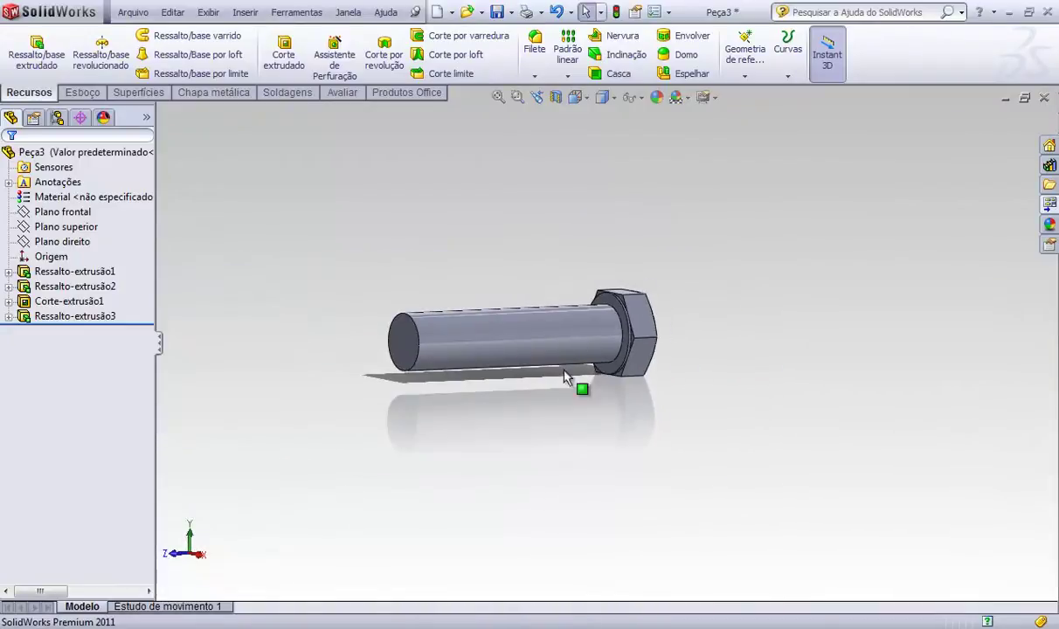
click(535, 76)
click(556, 107)
scroll(402, 385, down, 5)
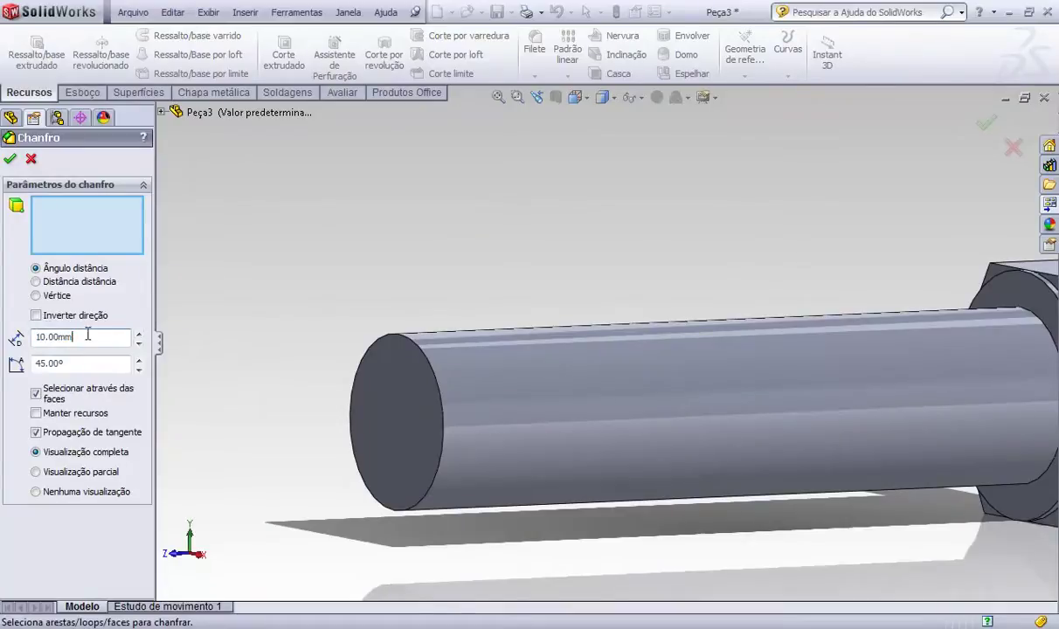
click(413, 339)
click(986, 123)
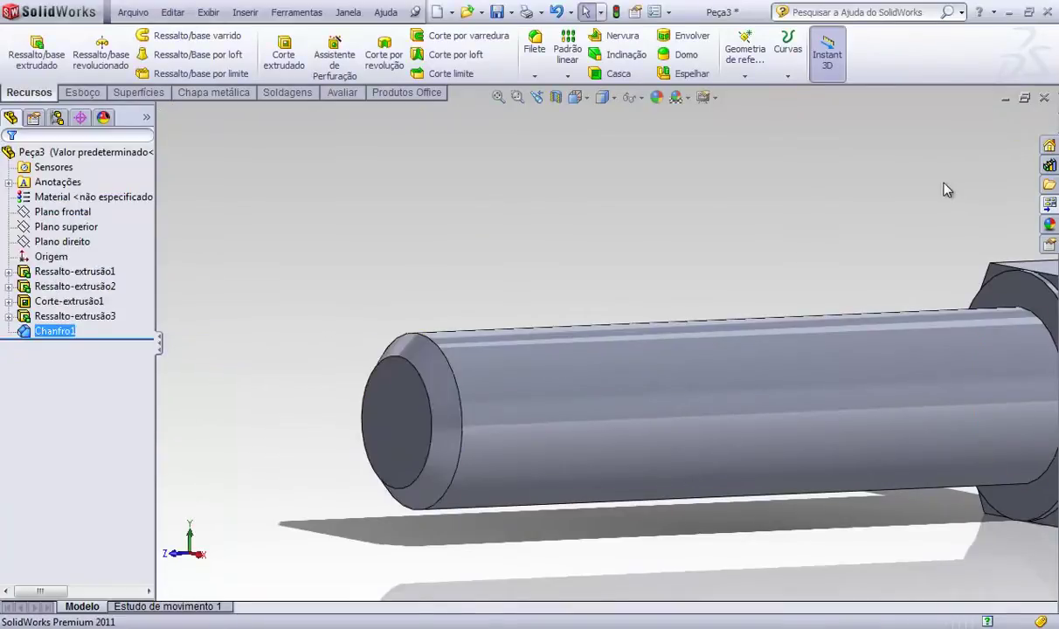
- Start a sketch on the shank's end face and convert the chamfer's outer 24 mm circular edge into it
scroll(612, 306, up, 5)
middle_drag(567, 317, 589, 362)
scroll(575, 374, down, 4)
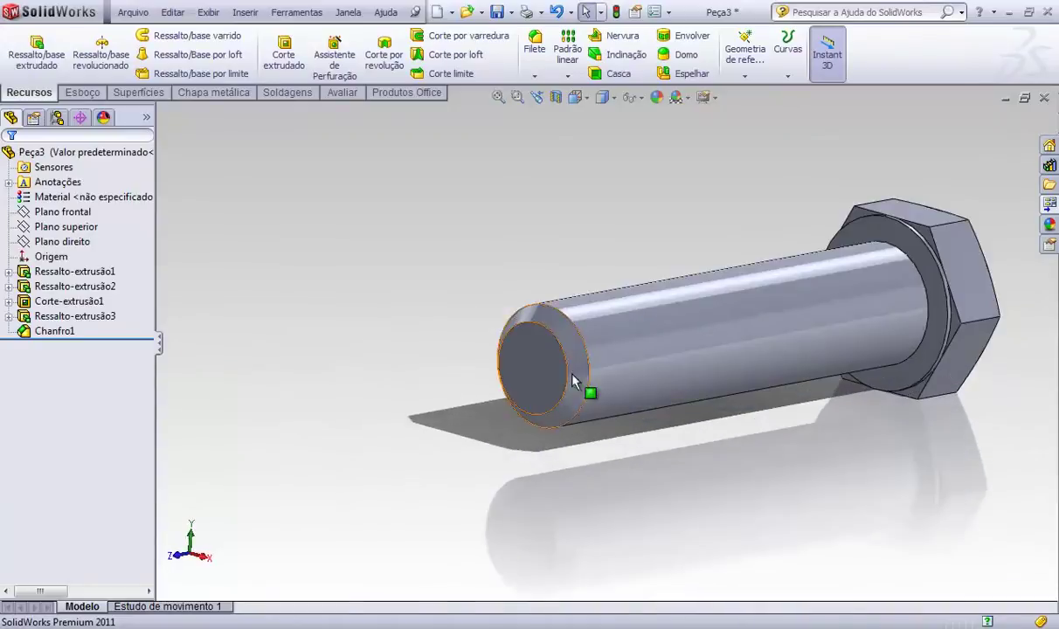
right_click(525, 353)
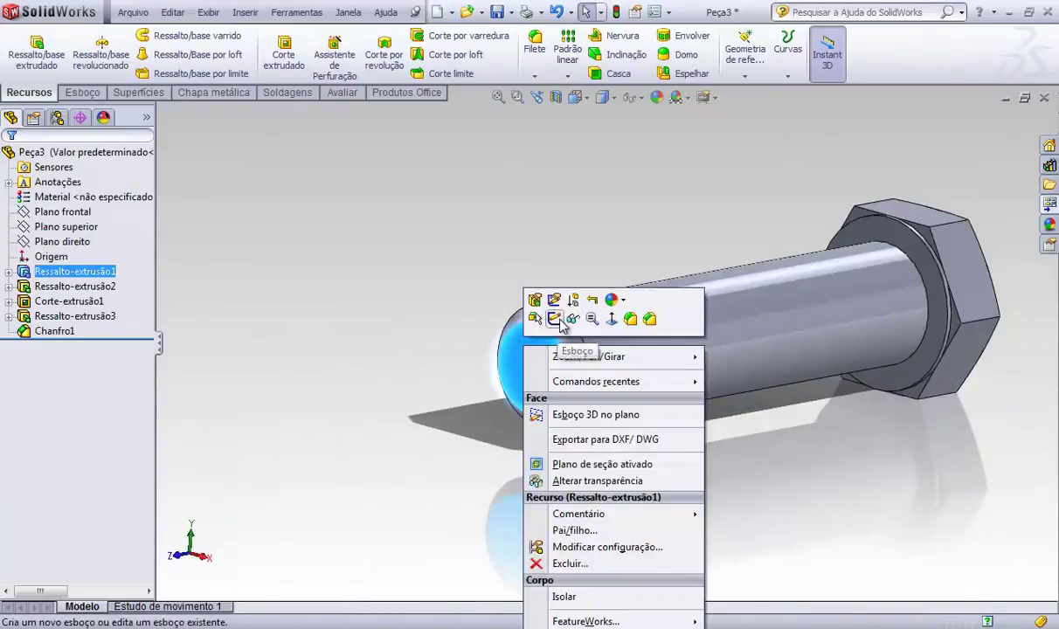
click(535, 310)
scroll(524, 323, up, 2)
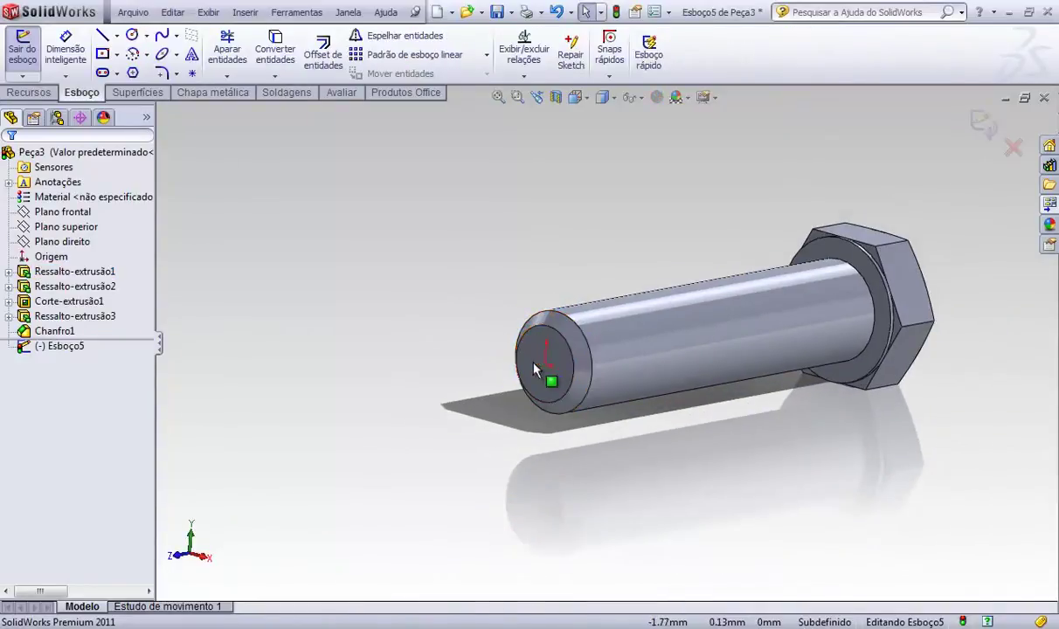
click(559, 316)
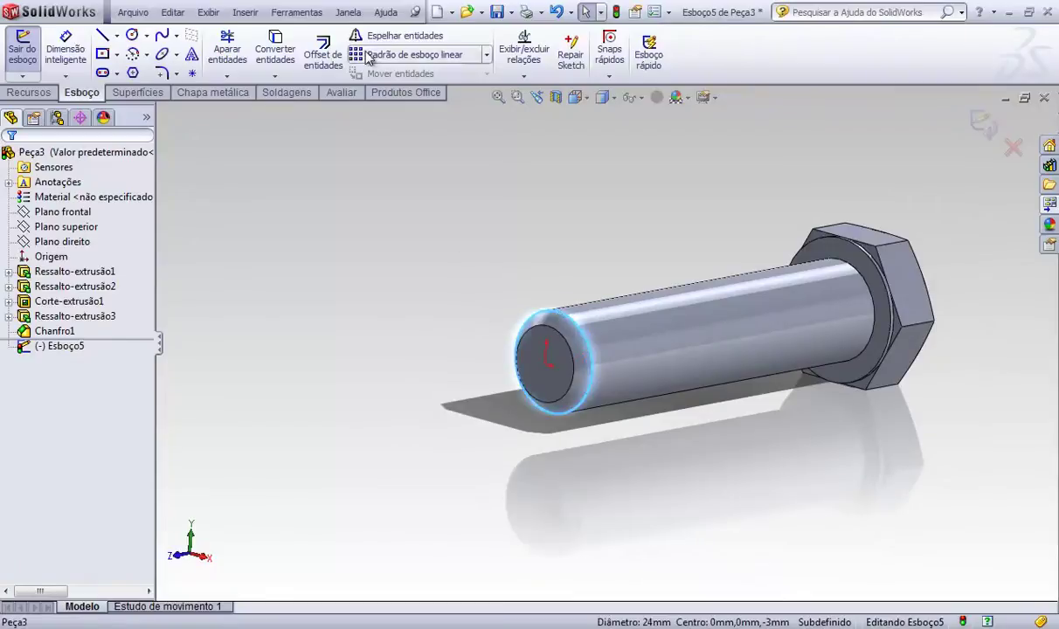
click(276, 70)
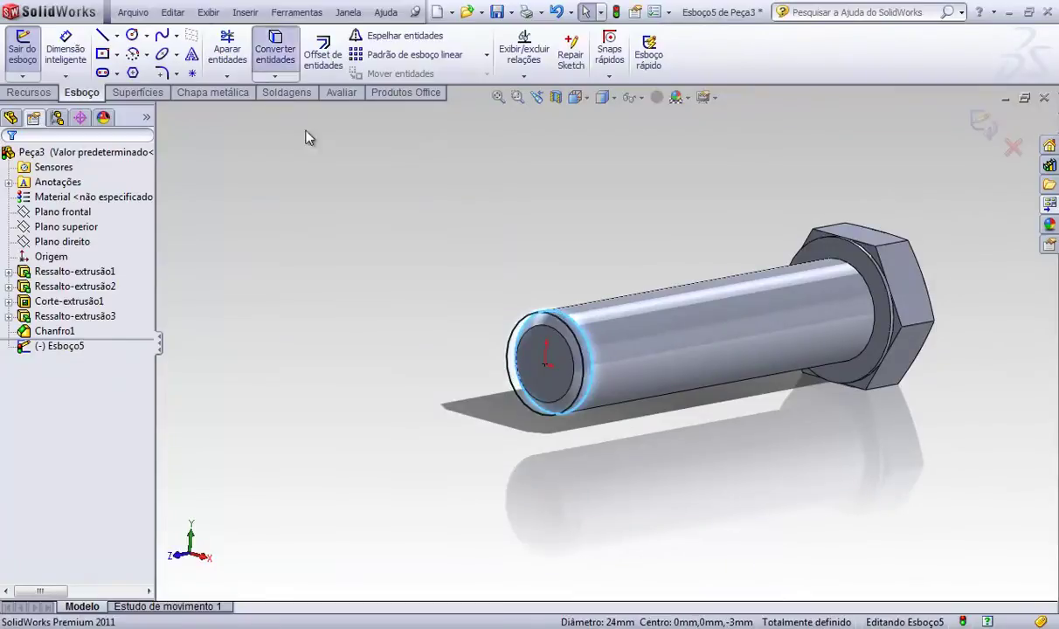
scroll(671, 62, up, 1)
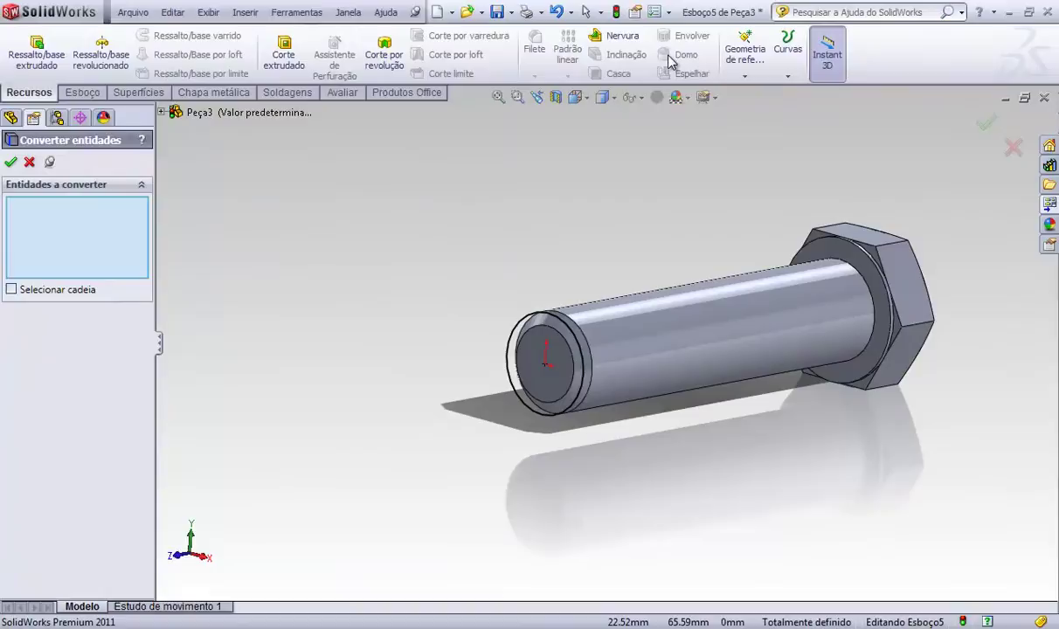
- Create a clockwise helix from the circle by height and pitch: 80 mm height, 3 mm constant pitch, reversed direction, 90° start angle
click(787, 76)
click(801, 115)
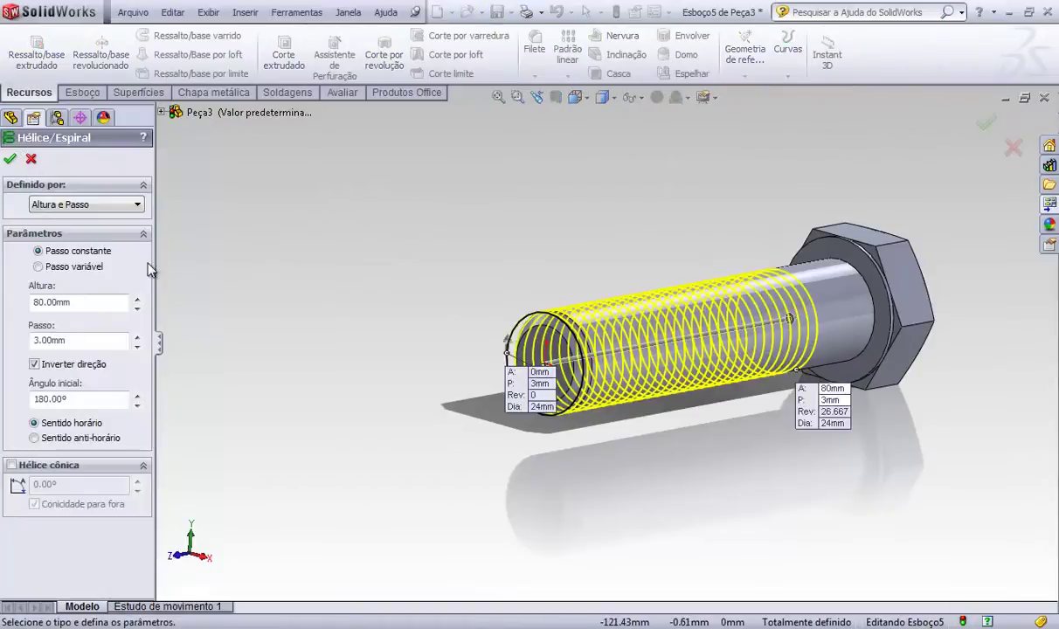
click(98, 205)
click(98, 204)
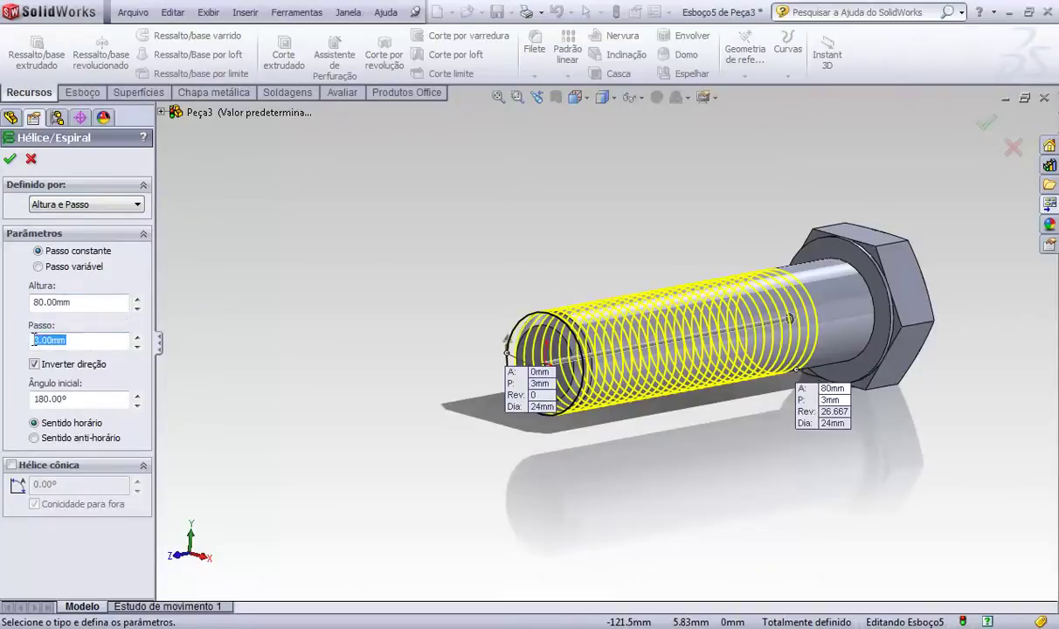
scroll(626, 350, down, 3)
middle_drag(627, 349, 598, 348)
scroll(598, 347, up, 3)
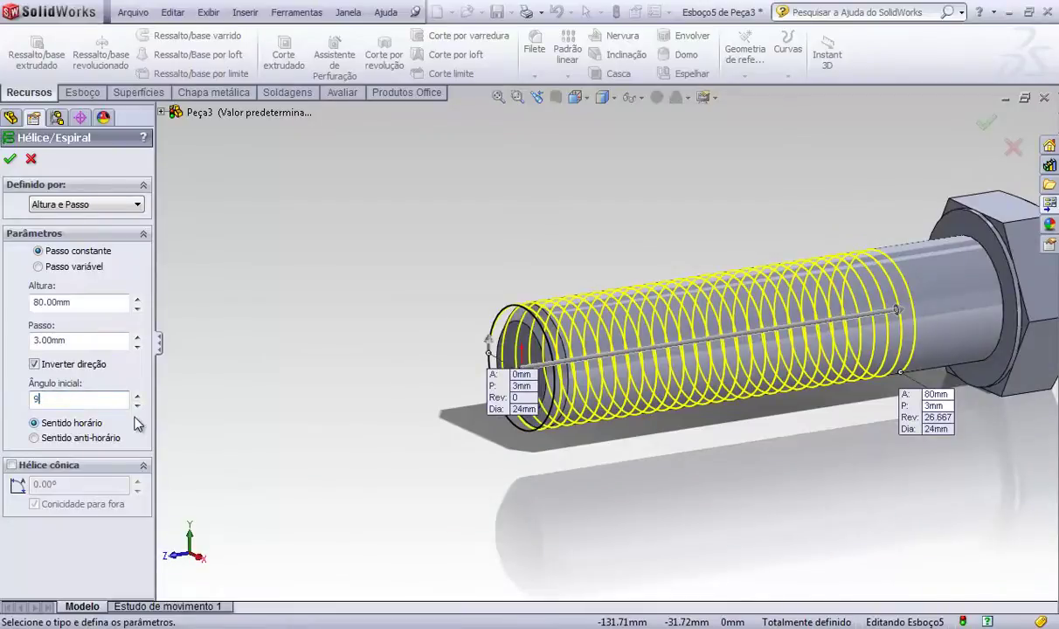
text(90)
key(Return)
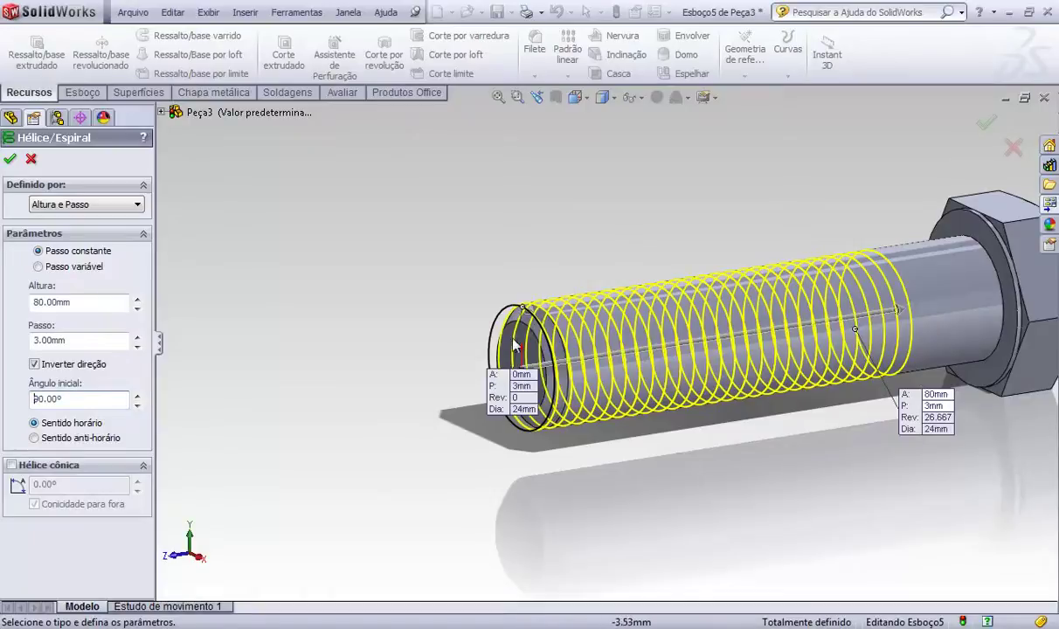
scroll(528, 317, down, 3)
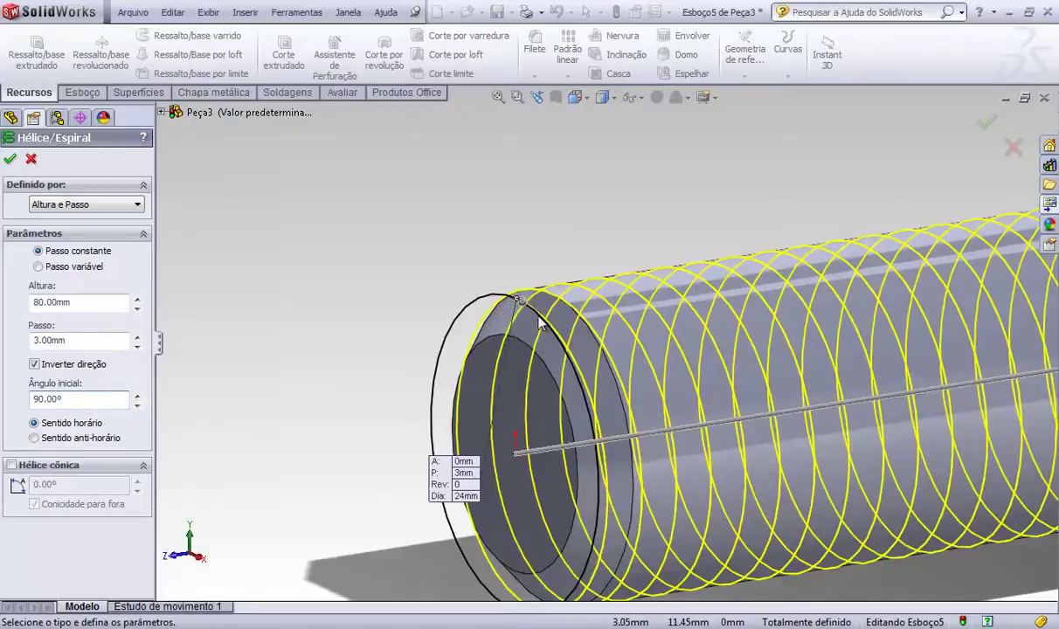
click(10, 159)
- Examine the helix's start at the chamfered end and its course along the shank from several angles
scroll(563, 342, up, 3)
scroll(560, 338, up, 2)
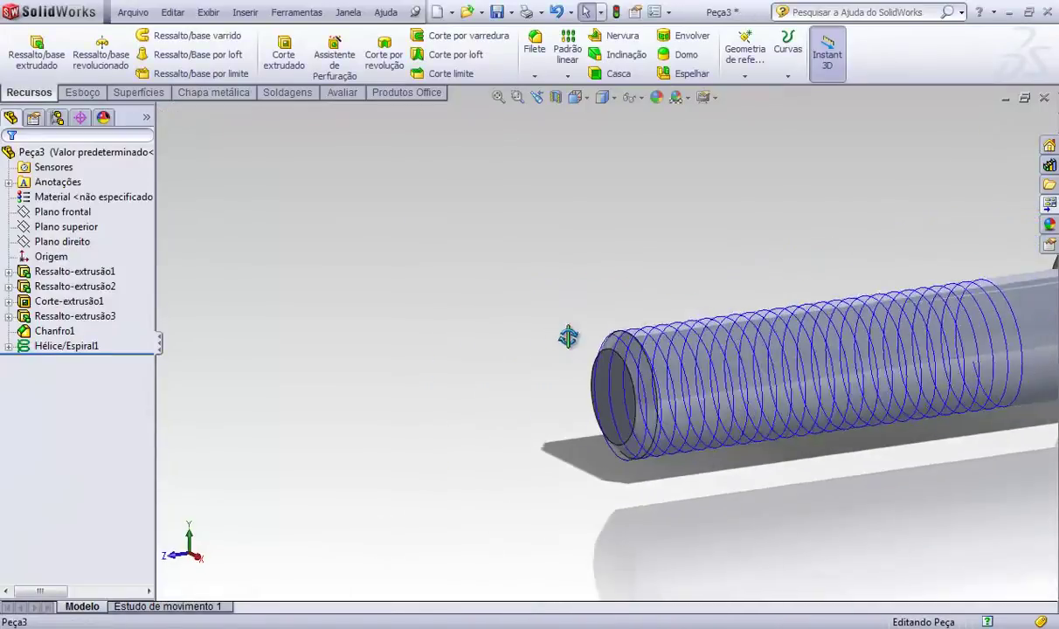
scroll(704, 338, down, 4)
scroll(642, 357, up, 1)
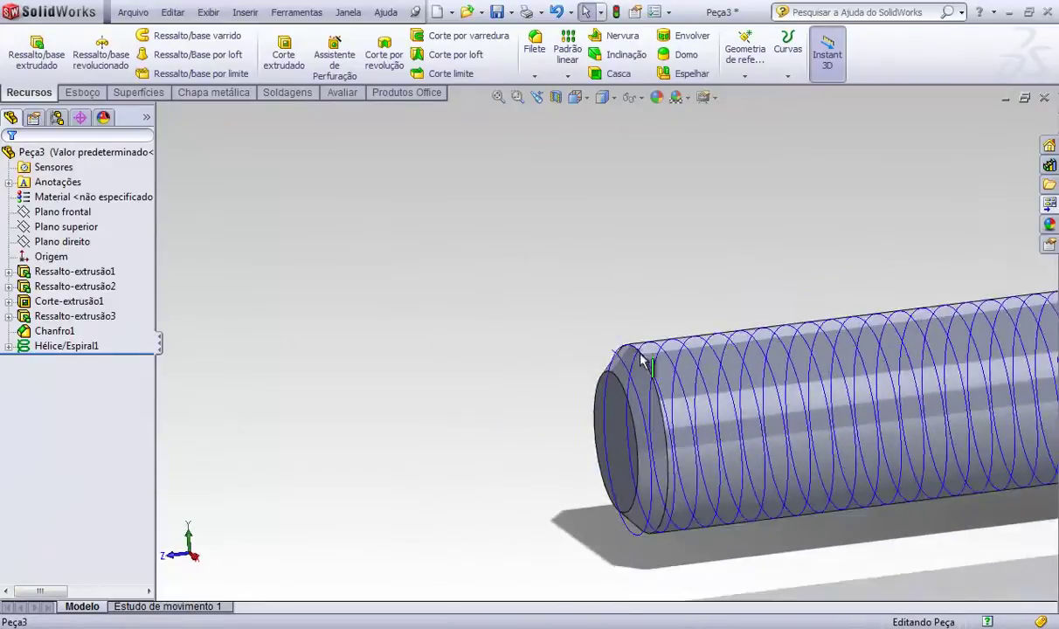
scroll(643, 357, down, 2)
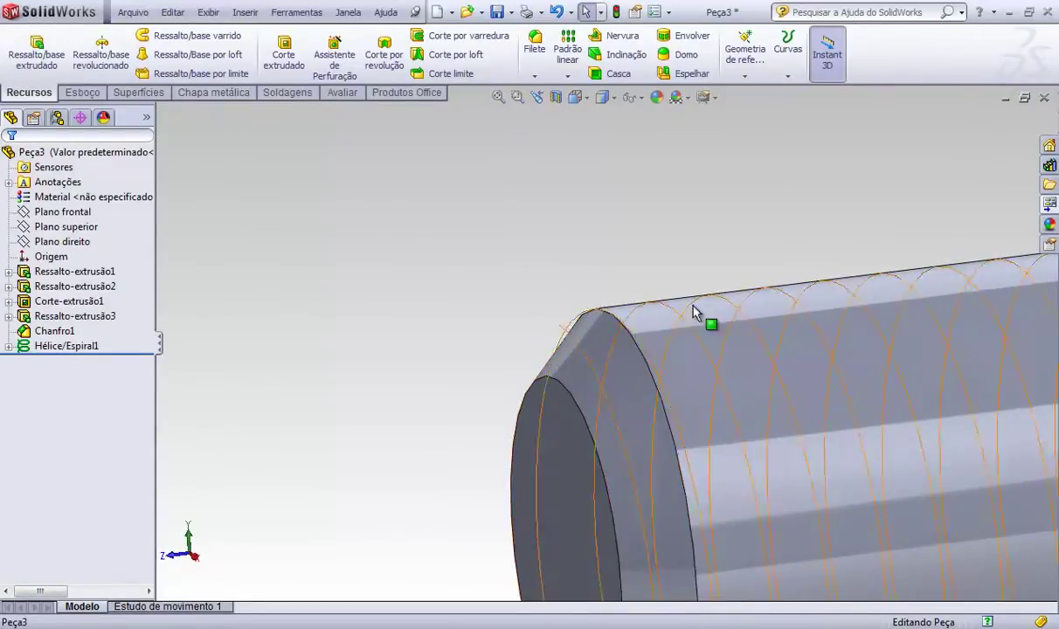
scroll(865, 342, up, 5)
scroll(877, 359, down, 4)
middle_drag(659, 376, 558, 331)
scroll(441, 230, up, 5)
scroll(441, 230, down, 5)
middle_drag(516, 289, 522, 228)
scroll(472, 306, up, 5)
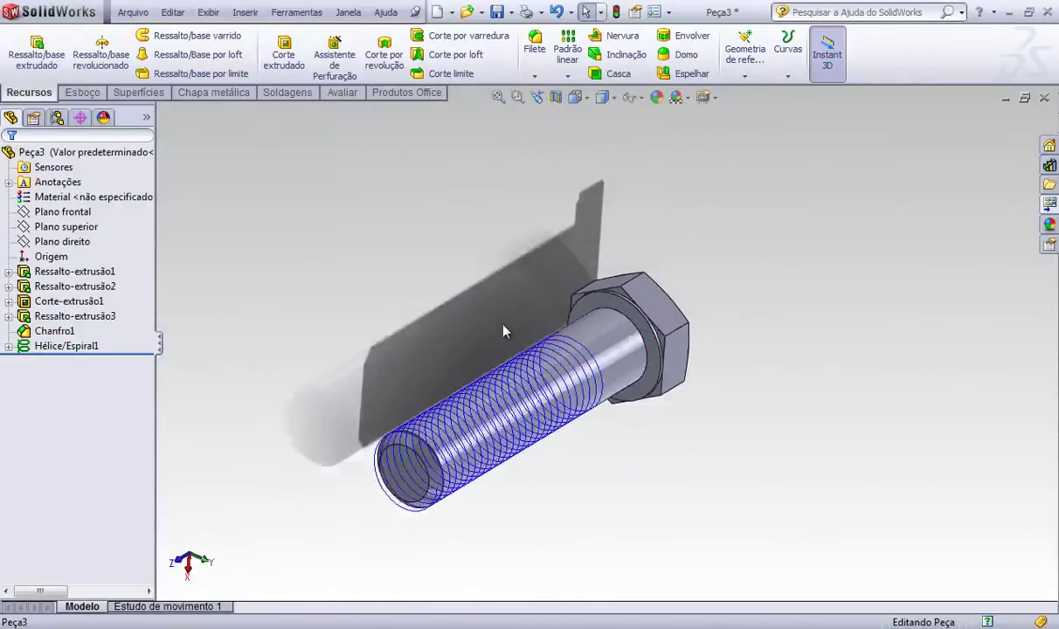
middle_drag(441, 346, 452, 413)
scroll(452, 412, down, 3)
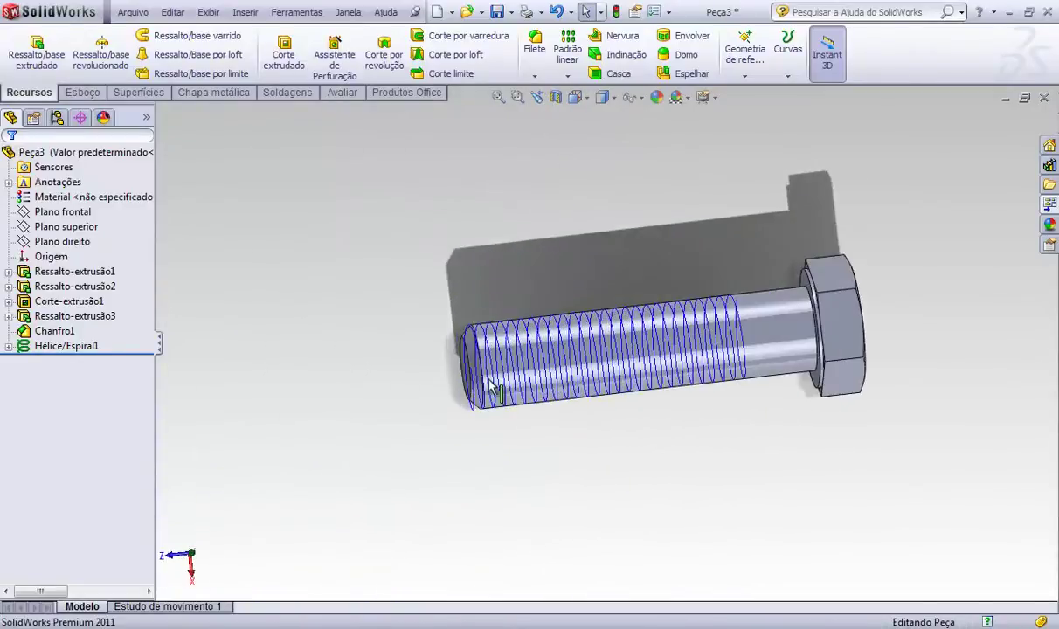
- Start a sketch on the right plane and draw a downward-pointing 3-sided polygon with an inscribed circle of about 3.7 mm, off the shank's chamfered end
click(63, 241)
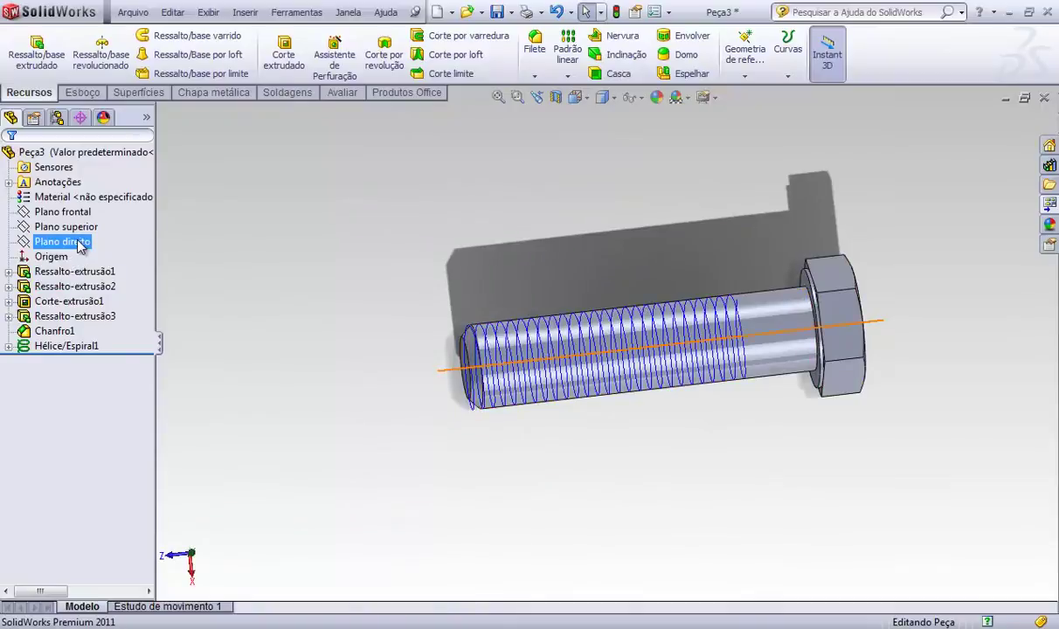
click(92, 213)
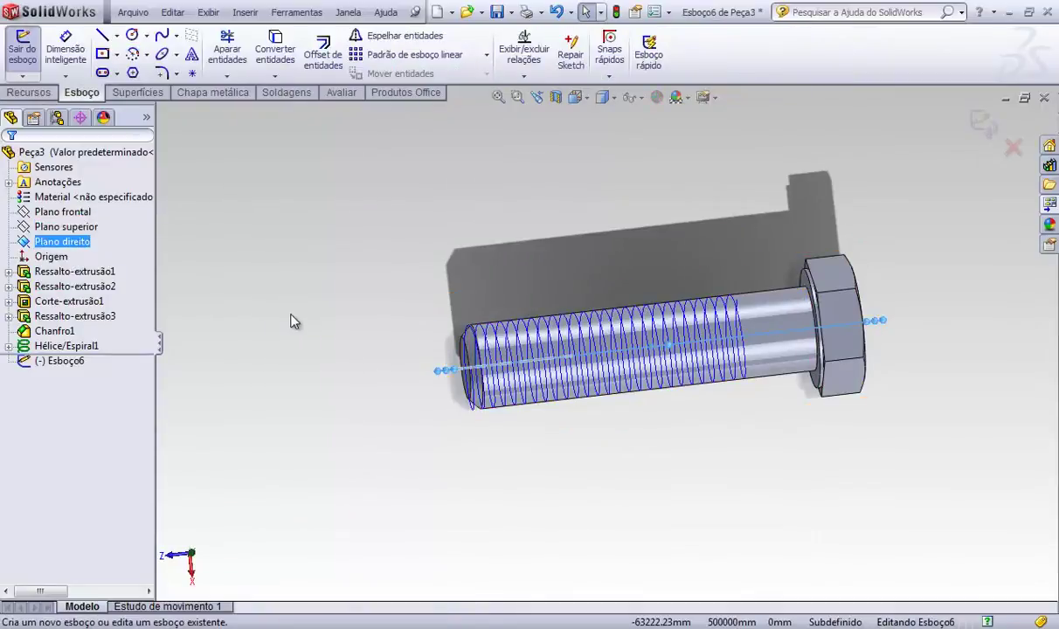
key(ctrl+8)
click(255, 298)
scroll(255, 298, down, 3)
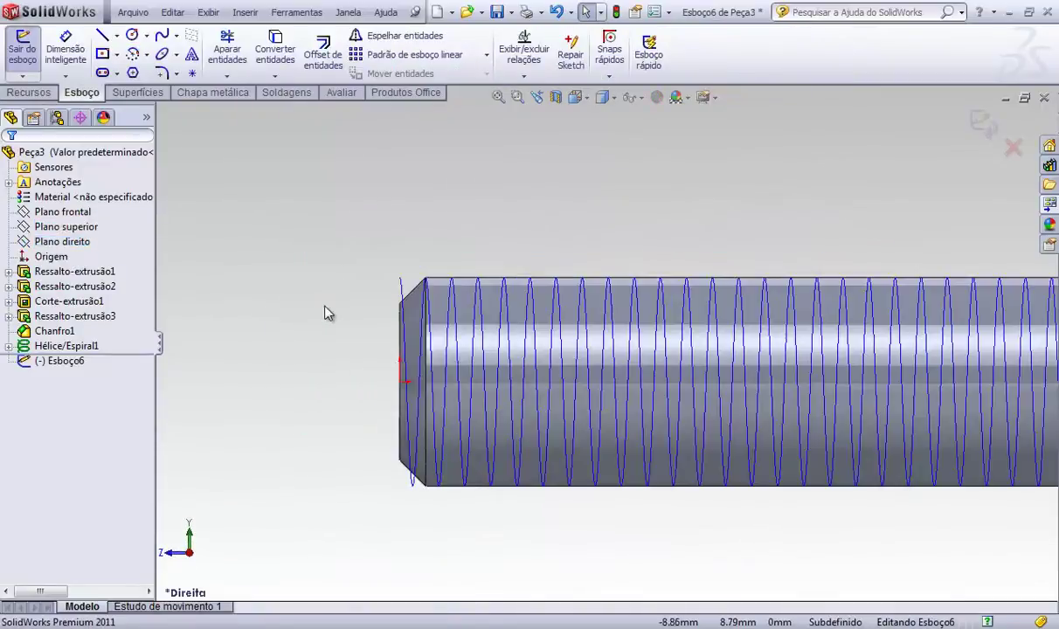
key(s)
click(132, 73)
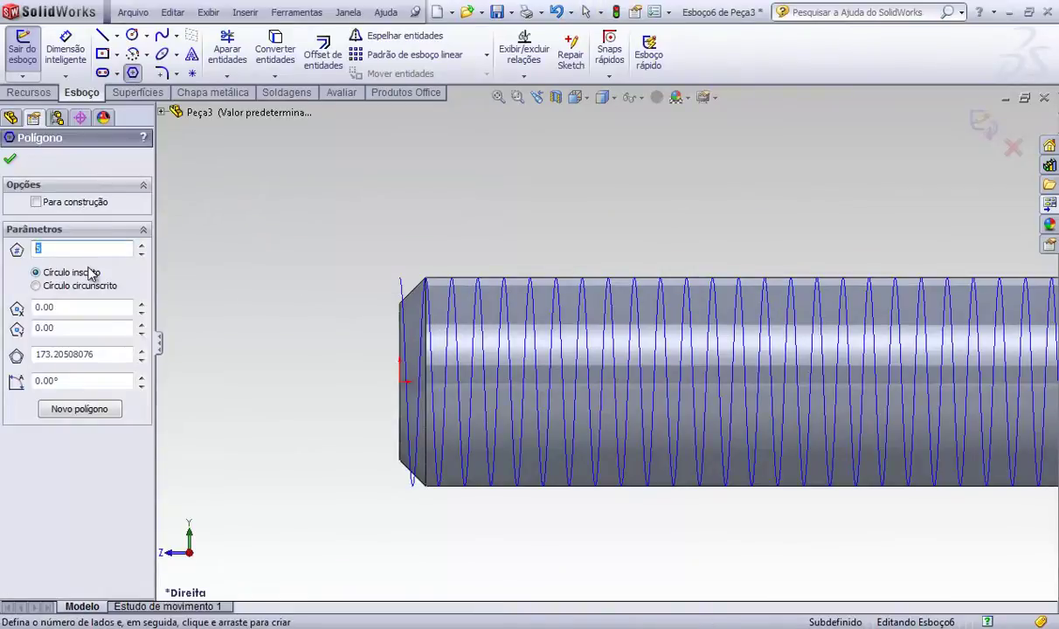
click(311, 256)
click(312, 288)
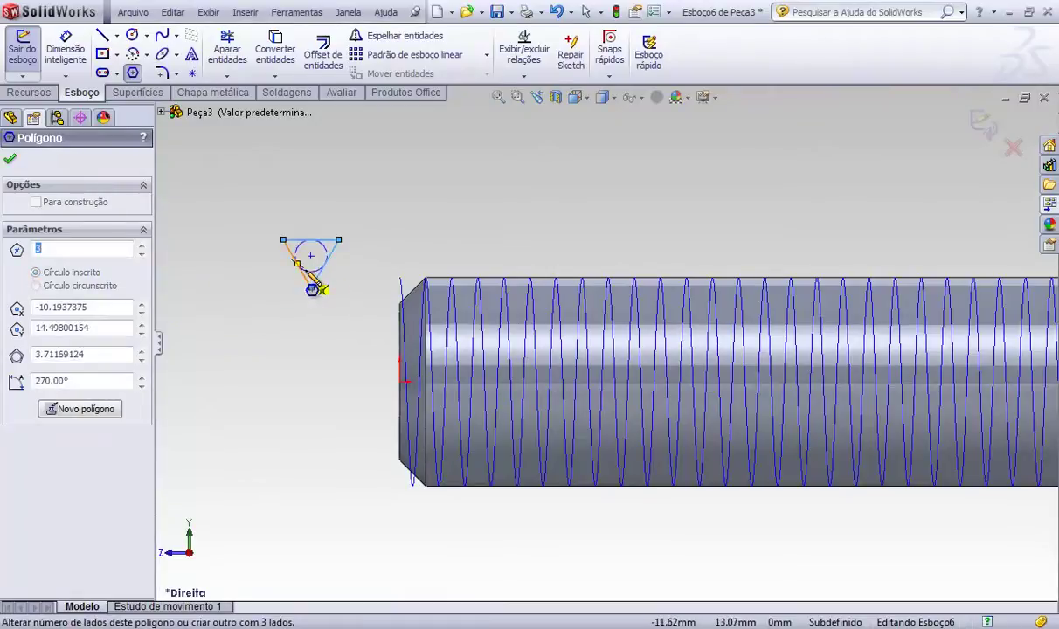
- Dimension the vertical distance from the triangle's centre to its lower vertex as 0.69*3 mm
scroll(314, 271, down, 2)
right_drag(325, 305, 359, 300)
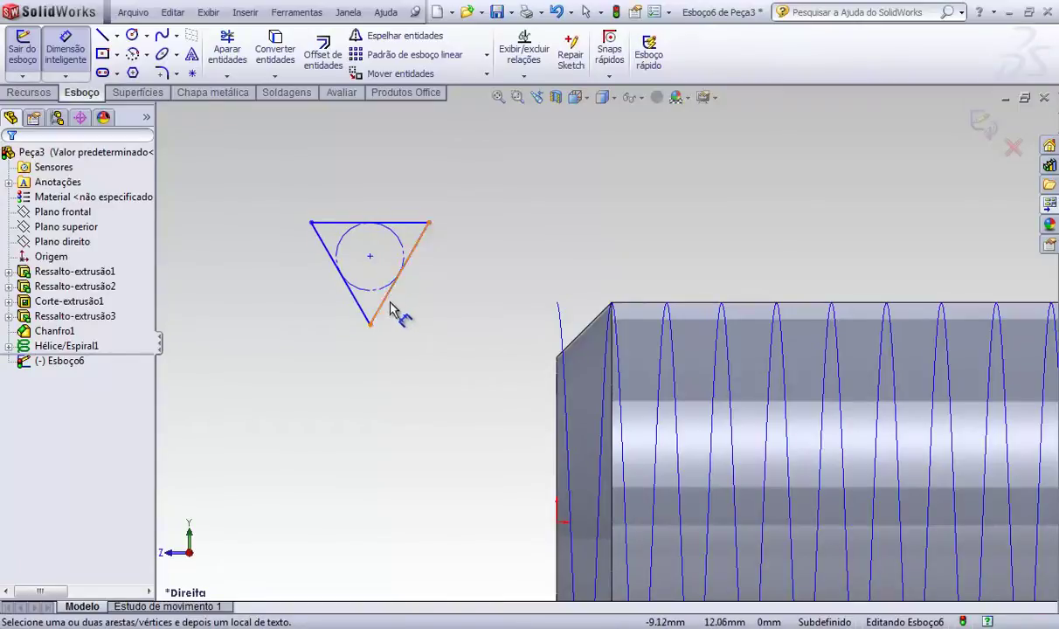
click(370, 259)
click(370, 324)
click(439, 301)
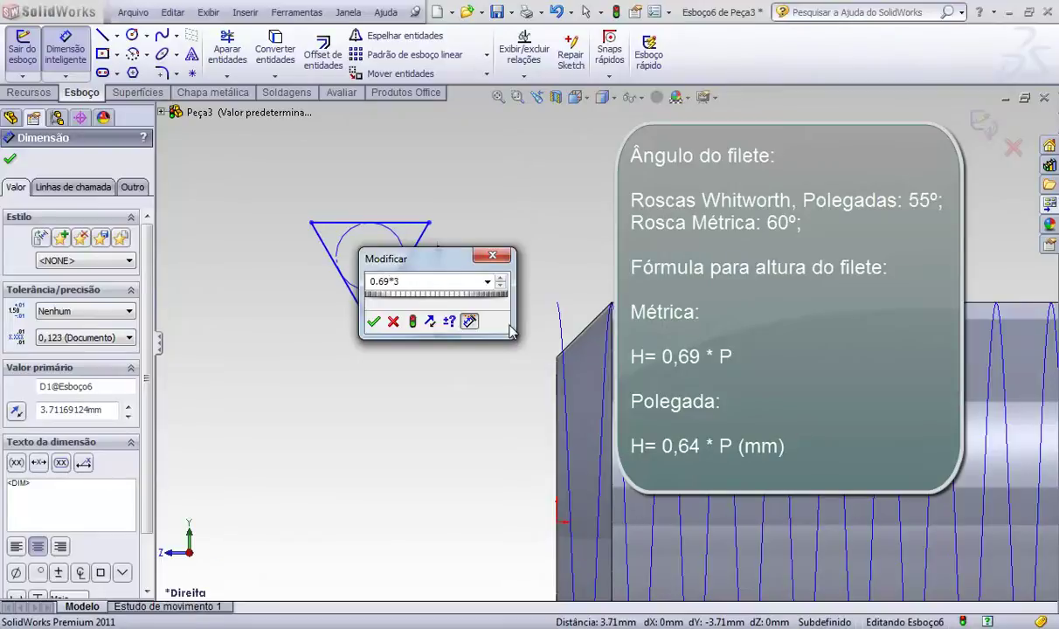
key(Return)
key(Escape)
key(Escape)
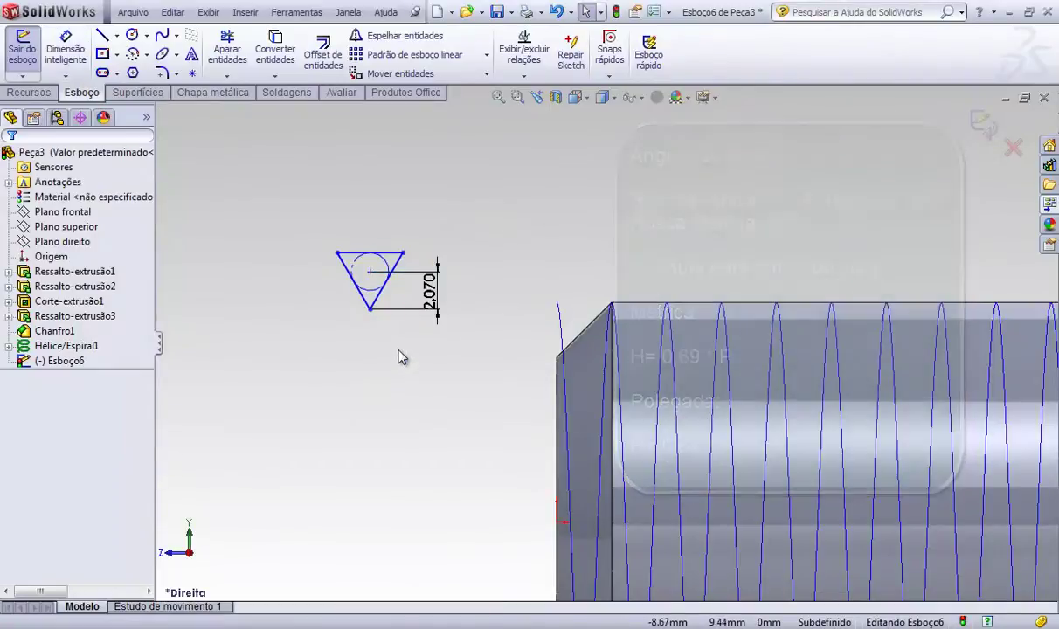
- Make the triangle's upper side horizontal, pierce its centre point with the helix, and close the sketch
click(389, 254)
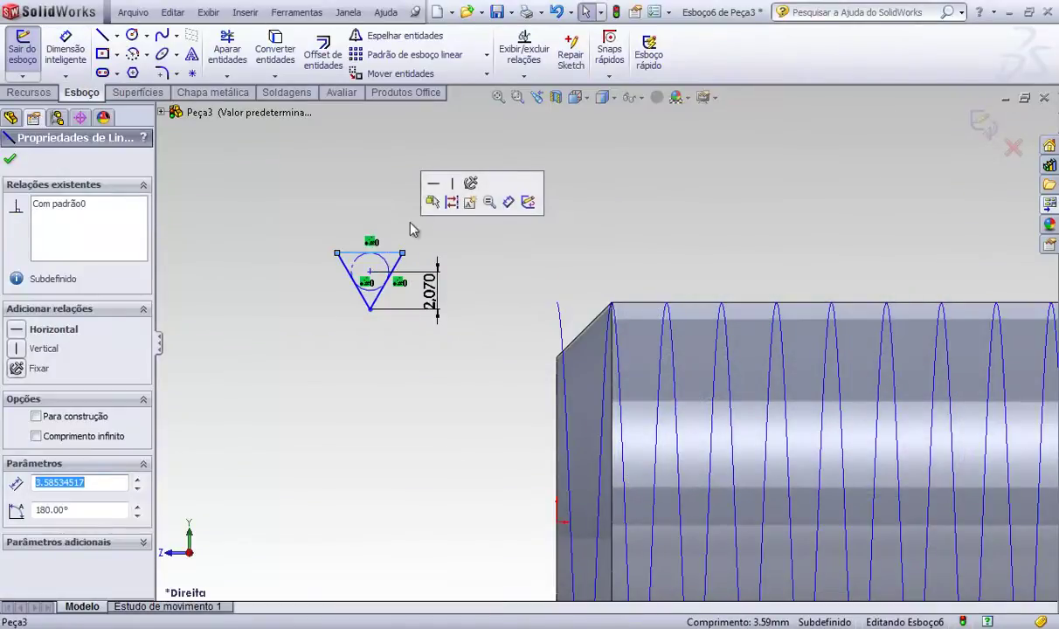
click(431, 180)
click(437, 191)
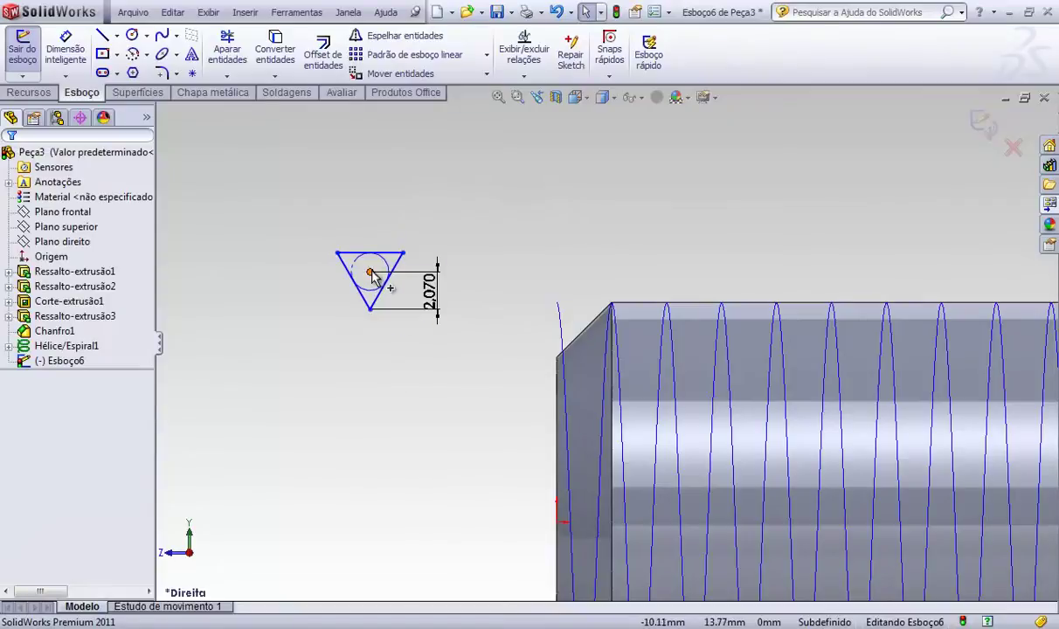
click(371, 274)
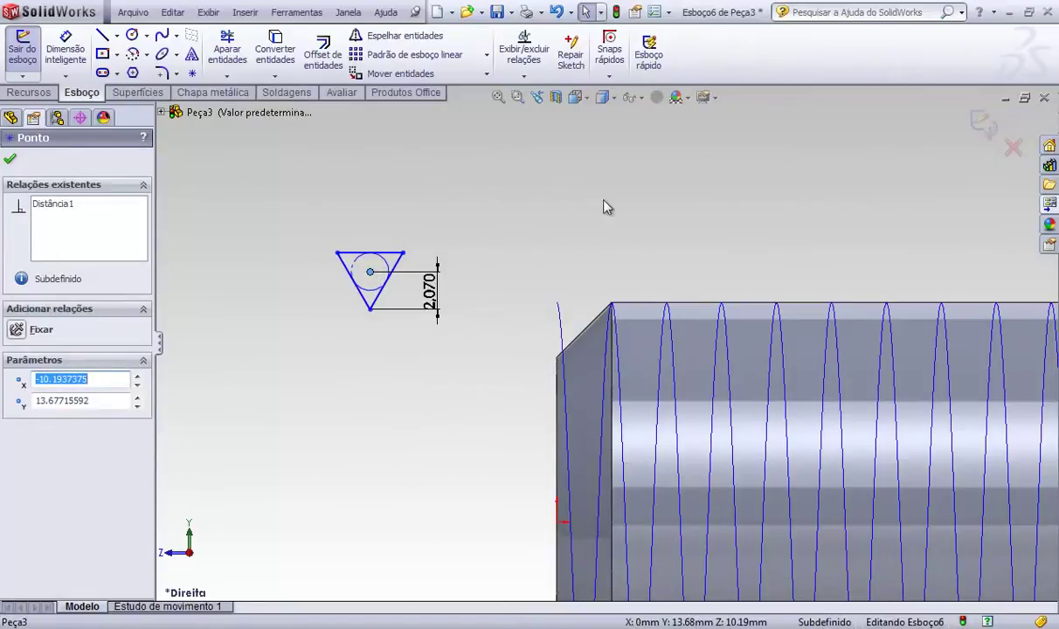
ctrl+click(563, 320)
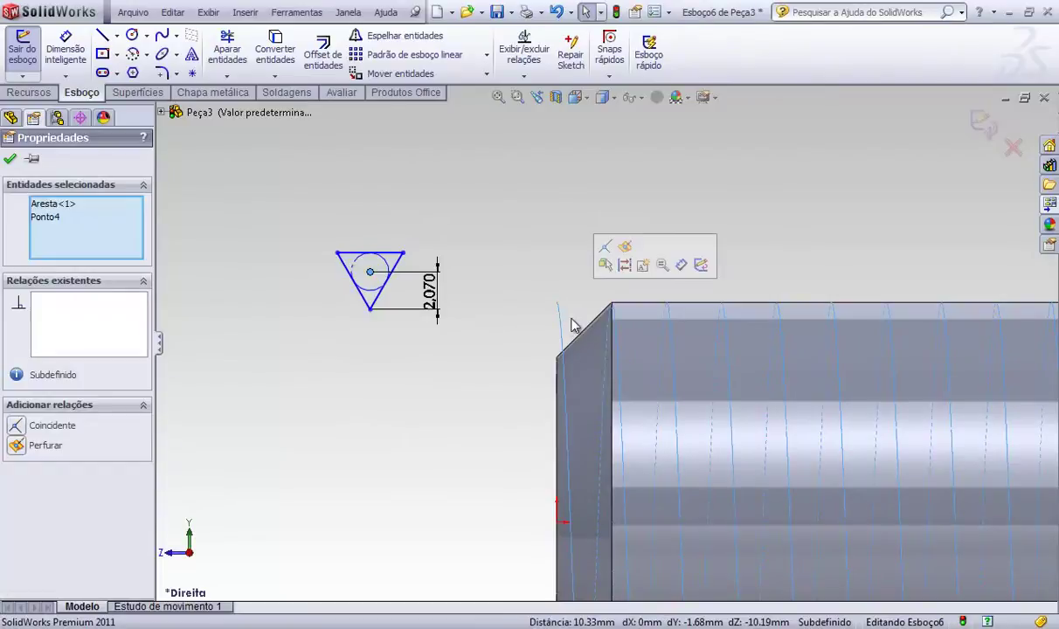
click(625, 246)
click(647, 245)
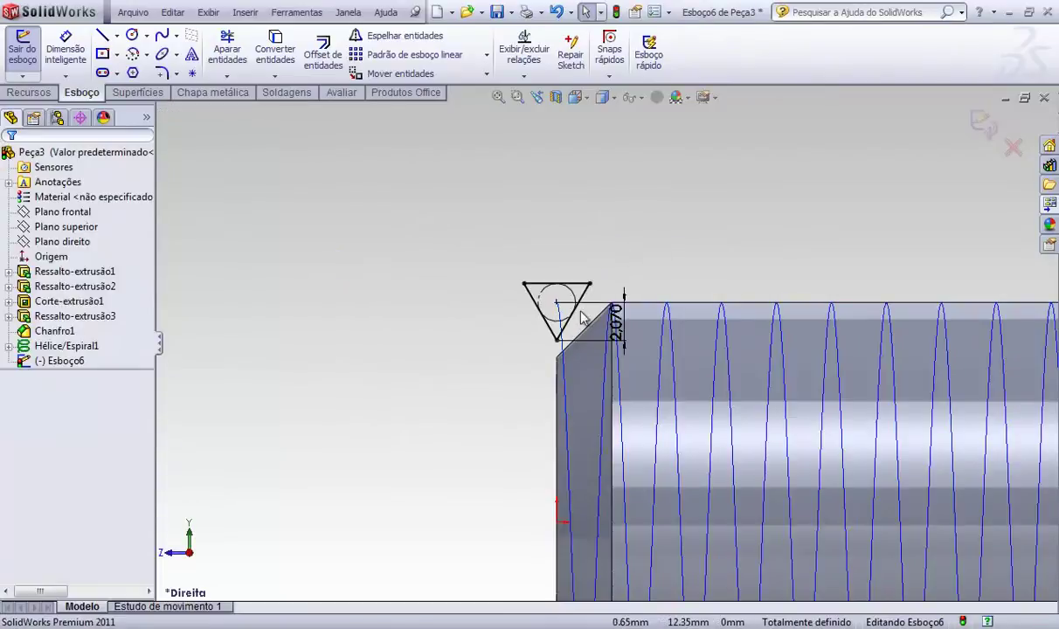
scroll(622, 339, up, 3)
middle_drag(651, 319, 665, 328)
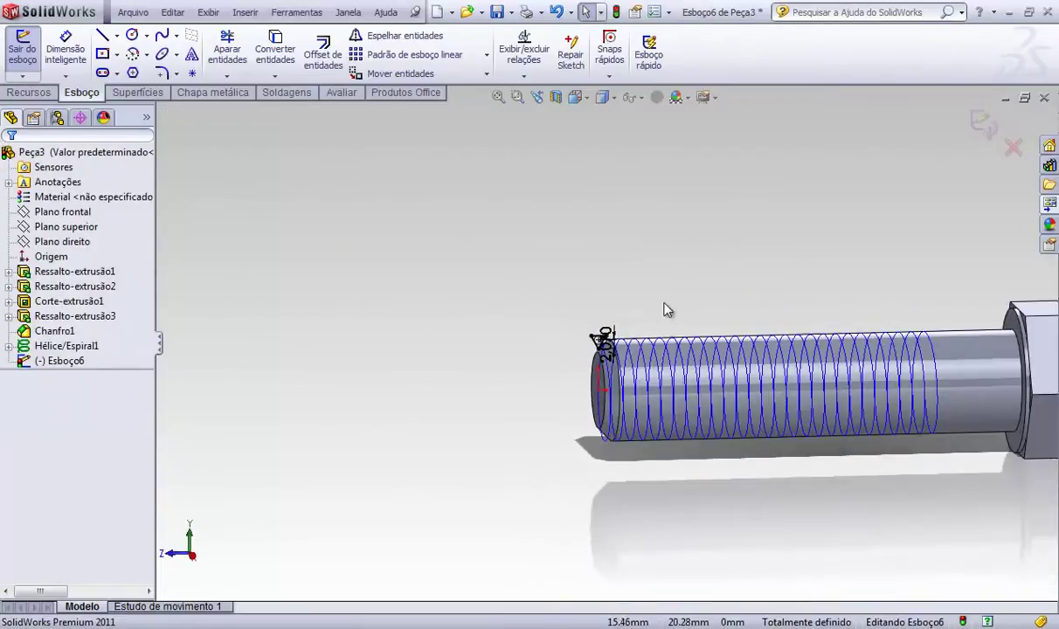
click(981, 127)
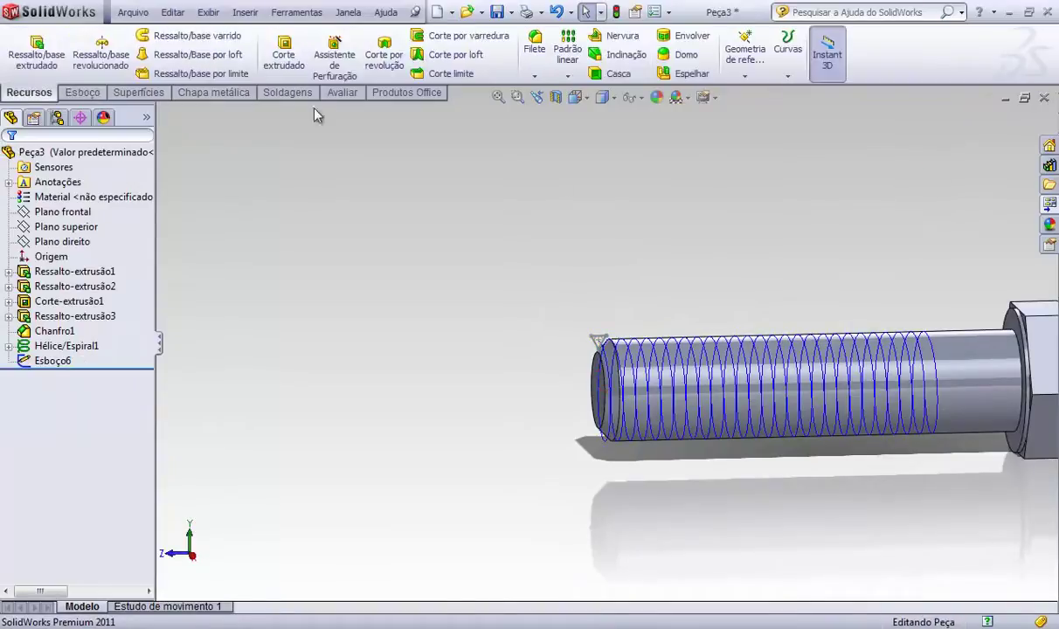
- Create a swept cut with the triangle sketch as profile and the helix as path
click(469, 37)
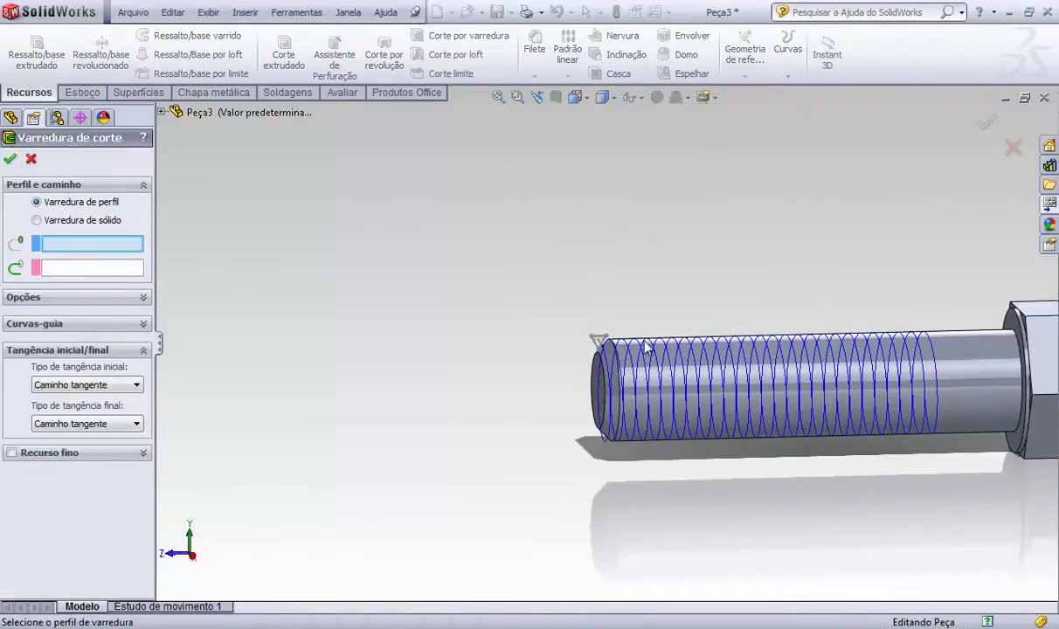
scroll(584, 345, down, 4)
scroll(587, 352, down, 1)
click(547, 332)
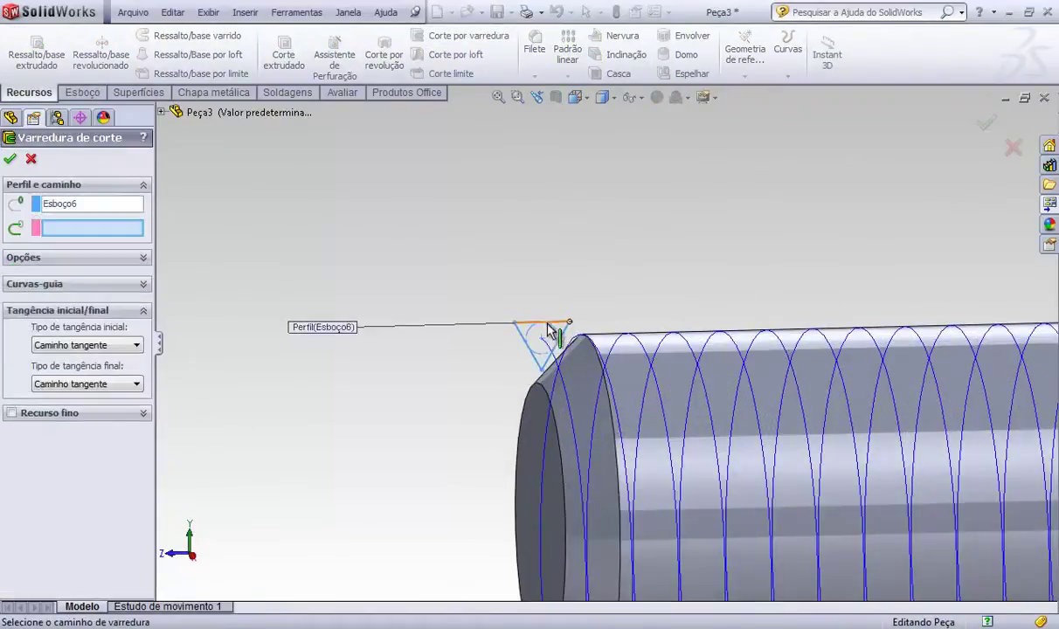
click(559, 371)
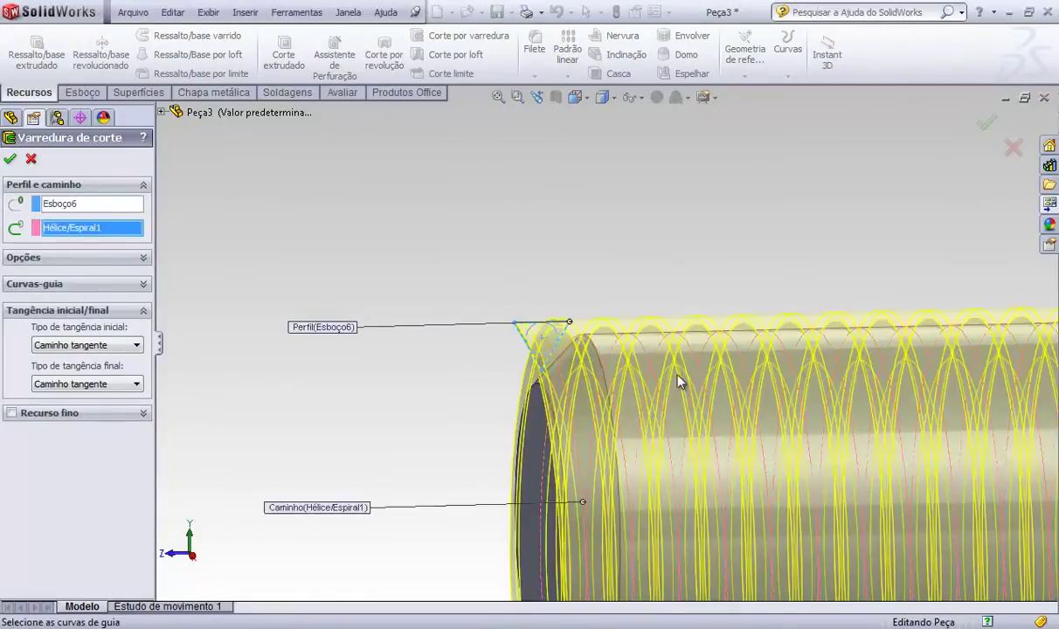
scroll(852, 388, up, 4)
scroll(852, 382, up, 2)
scroll(893, 380, down, 4)
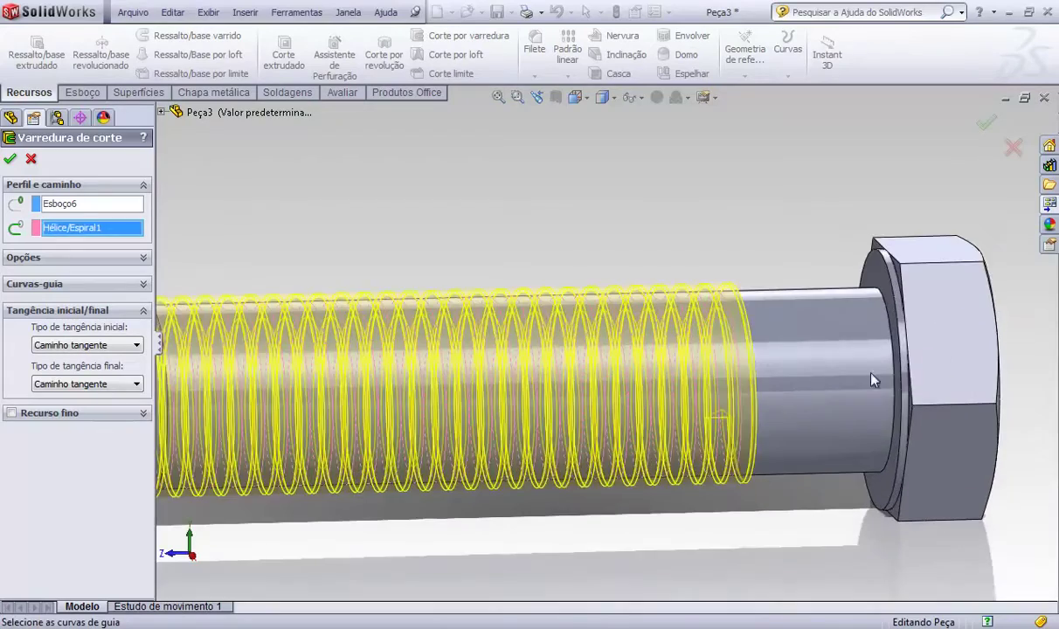
middle_drag(747, 368, 840, 310)
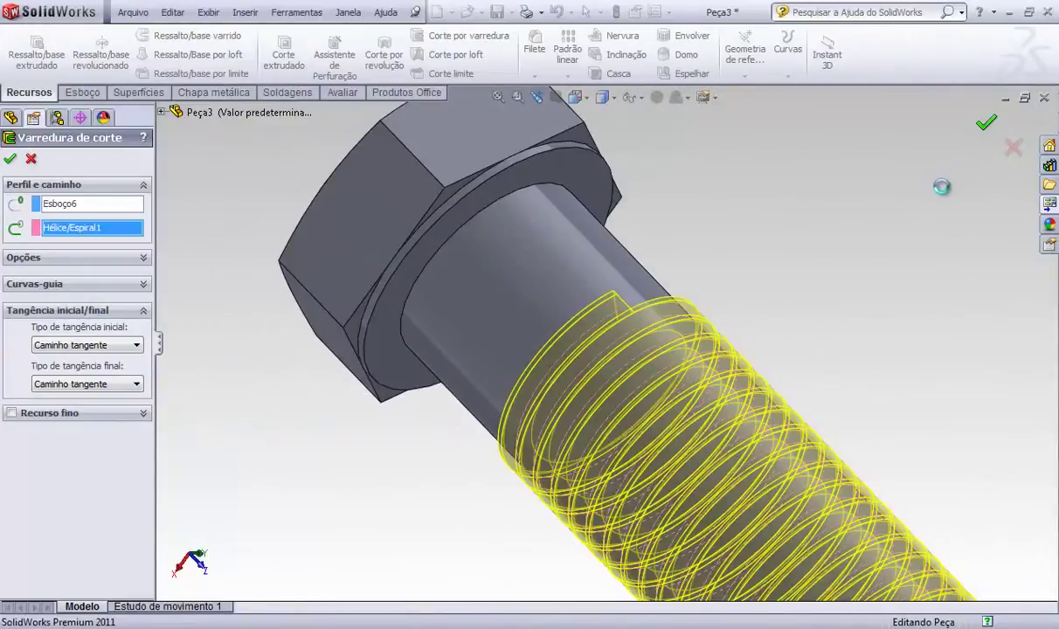
key(Return)
- Examine the cut thread's run-out near the head and its tooth profile at the chamfered end
scroll(709, 326, down, 5)
middle_drag(710, 326, 726, 297)
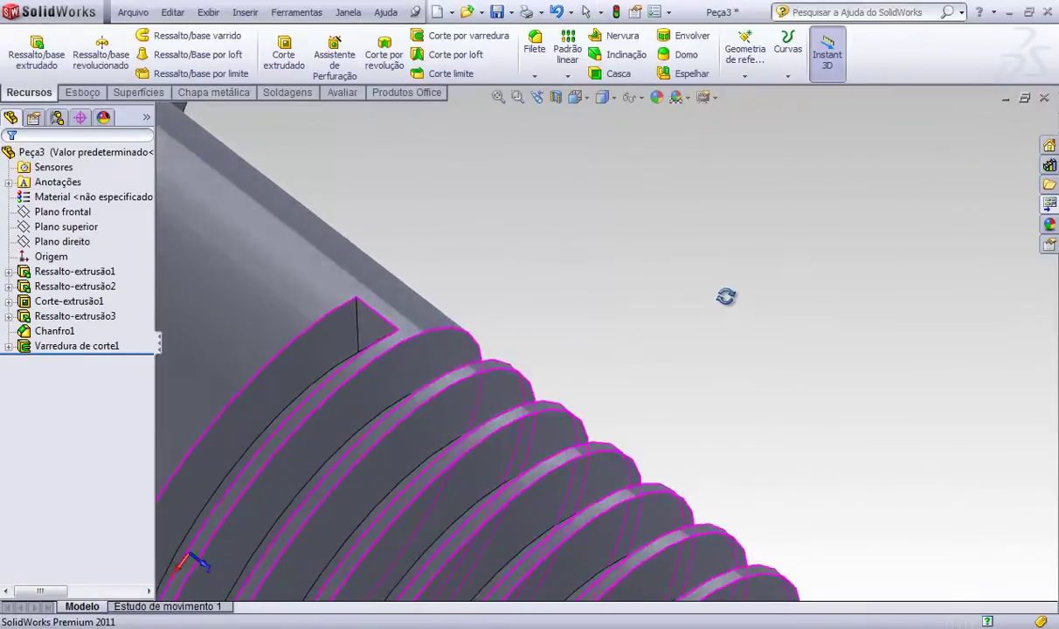
scroll(726, 297, up, 10)
scroll(761, 361, down, 3)
middle_drag(704, 430, 390, 371)
scroll(389, 371, down, 10)
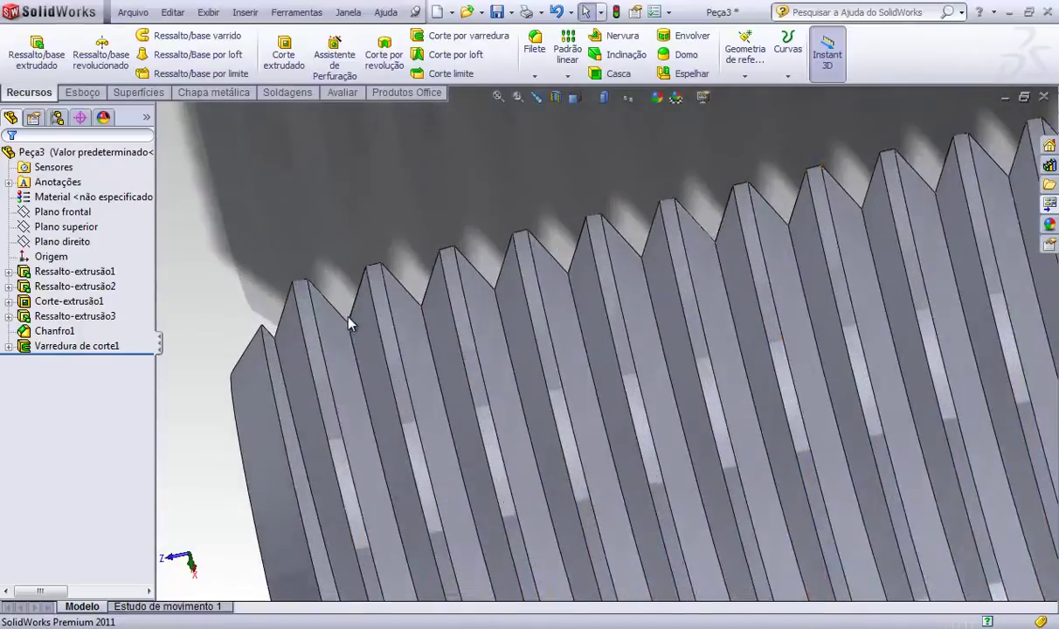
scroll(262, 349, up, 5)
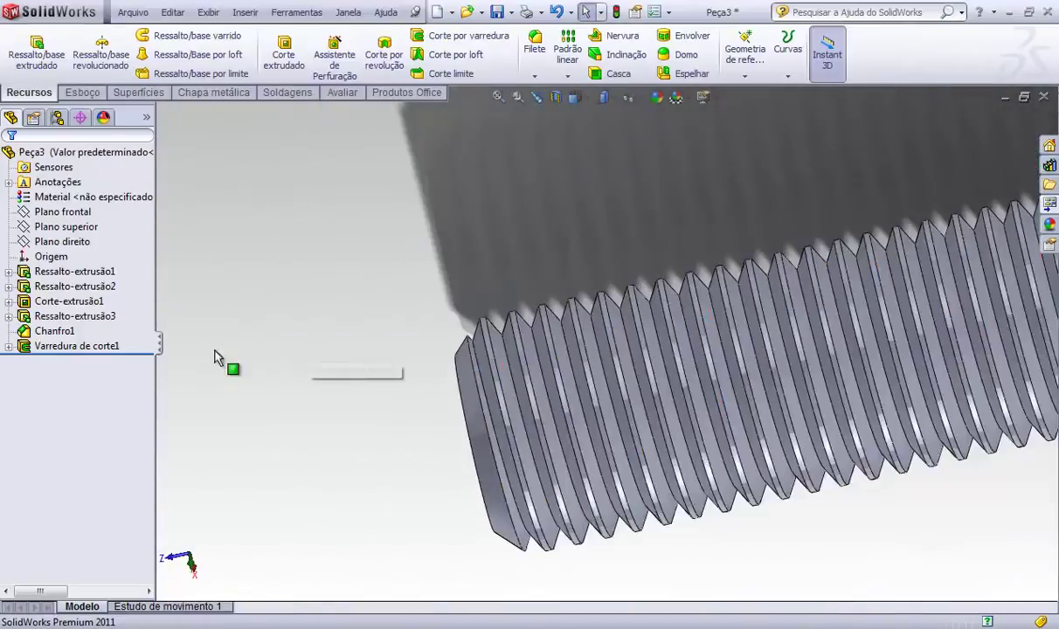
- Edit the swept cut's triangular profile sketch and round its lower vertex with a 0.1 mm sketch fillet
click(35, 346)
click(8, 347)
click(69, 361)
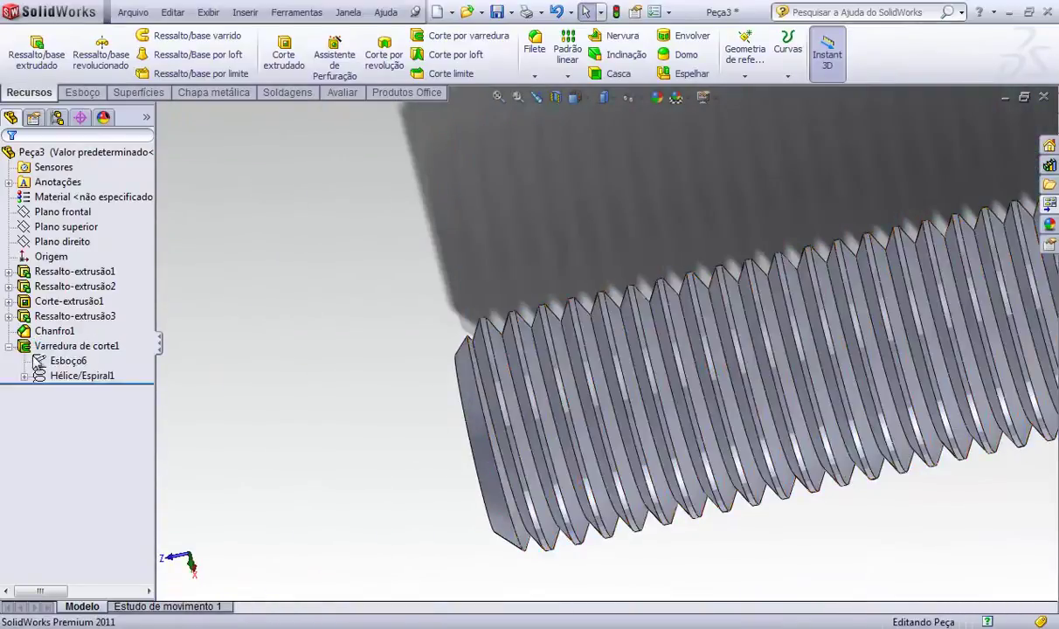
right_click(63, 360)
click(68, 319)
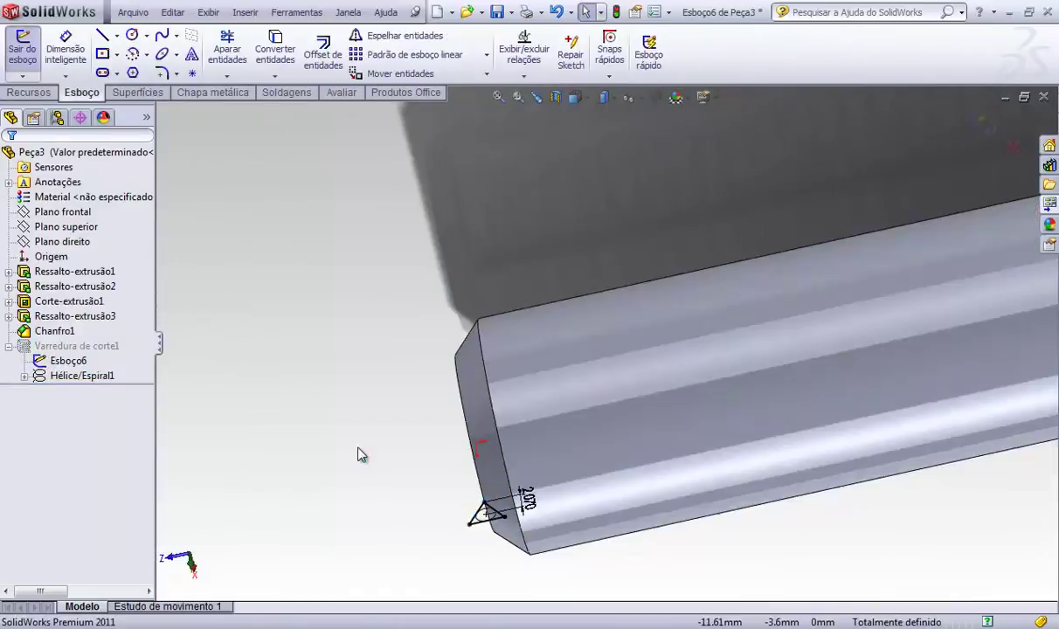
scroll(345, 293, down, 5)
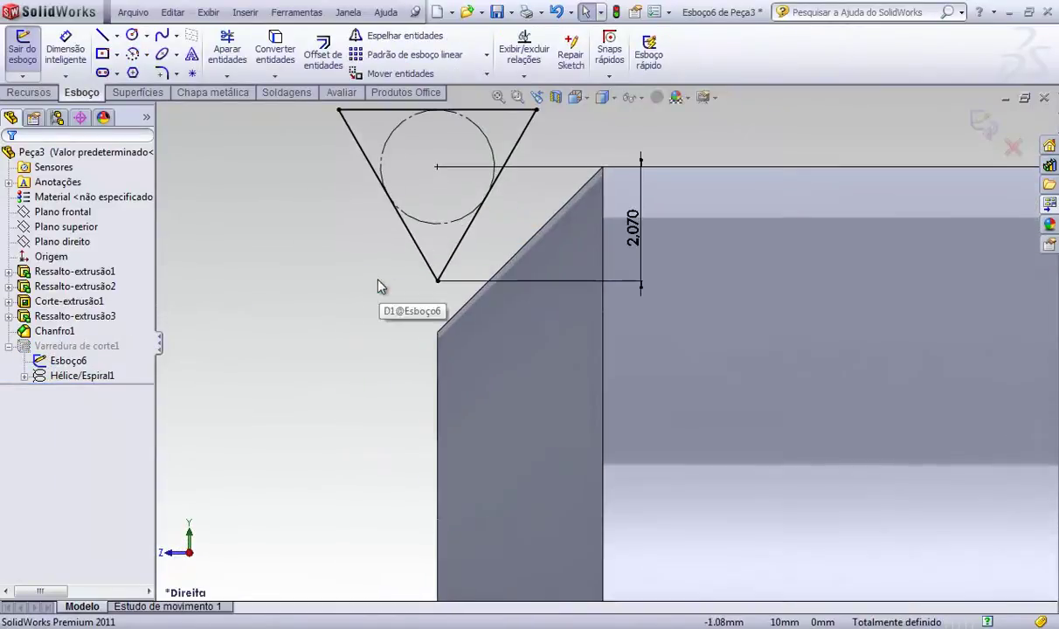
click(163, 72)
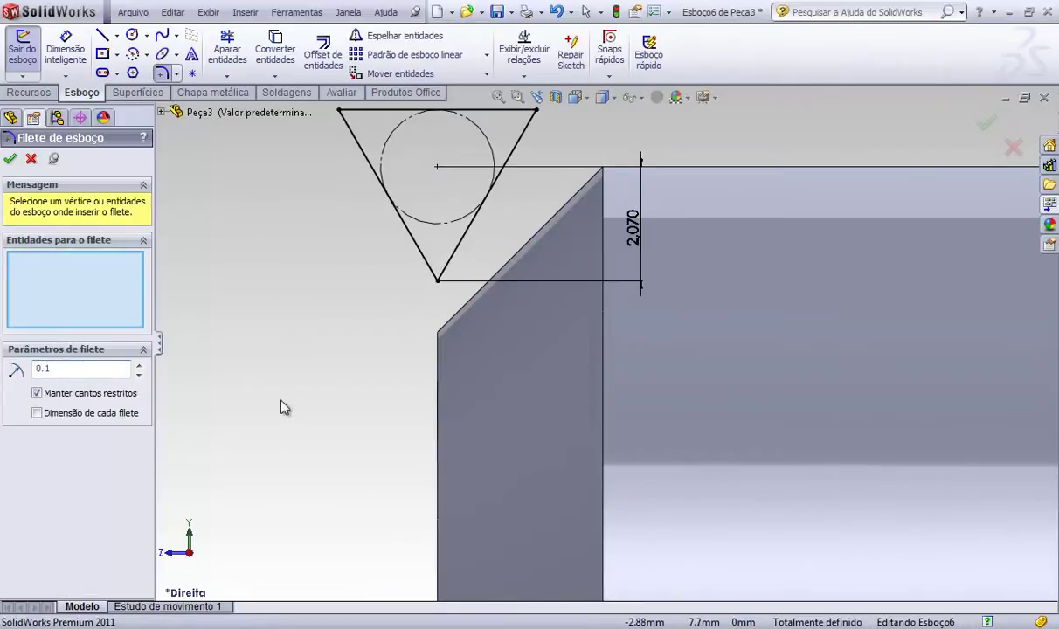
click(438, 280)
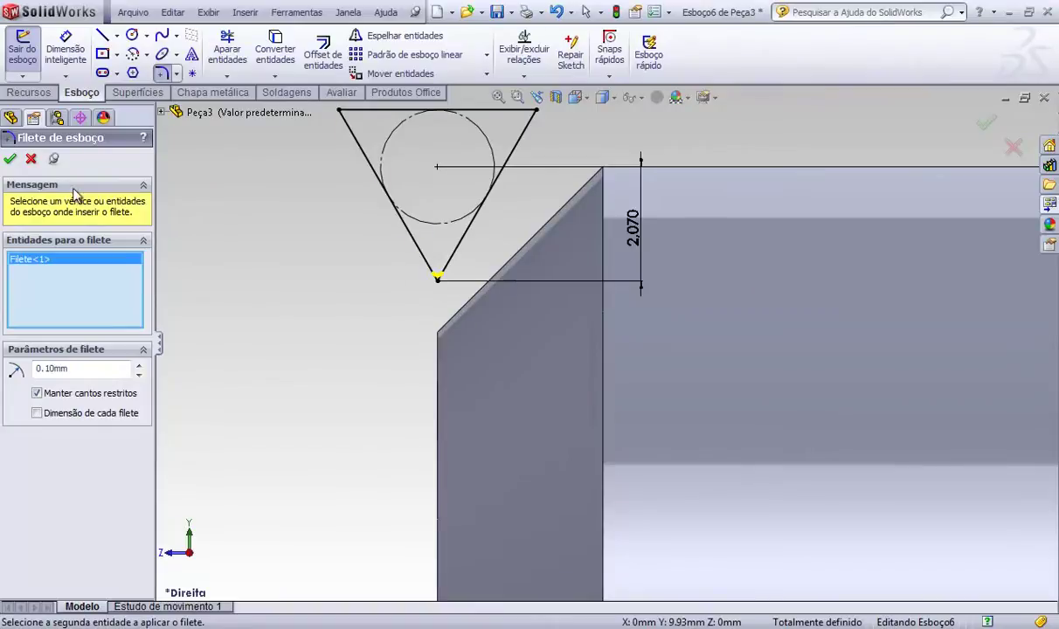
click(9, 160)
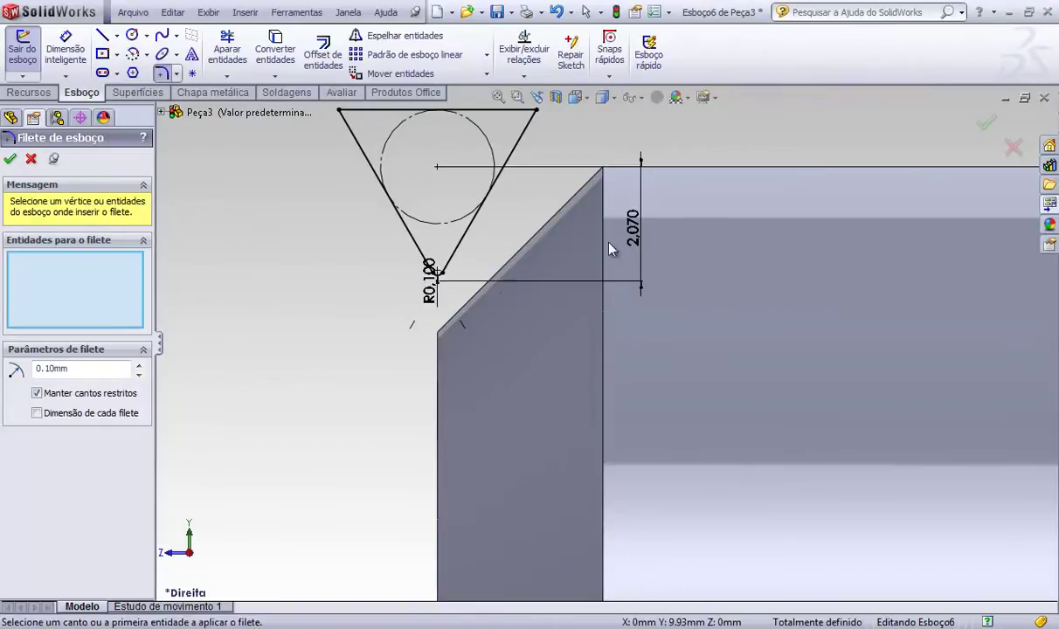
- Move the fillet's radius dimension clear of the triangle and exit the sketch to rebuild the thread
drag(423, 288, 366, 304)
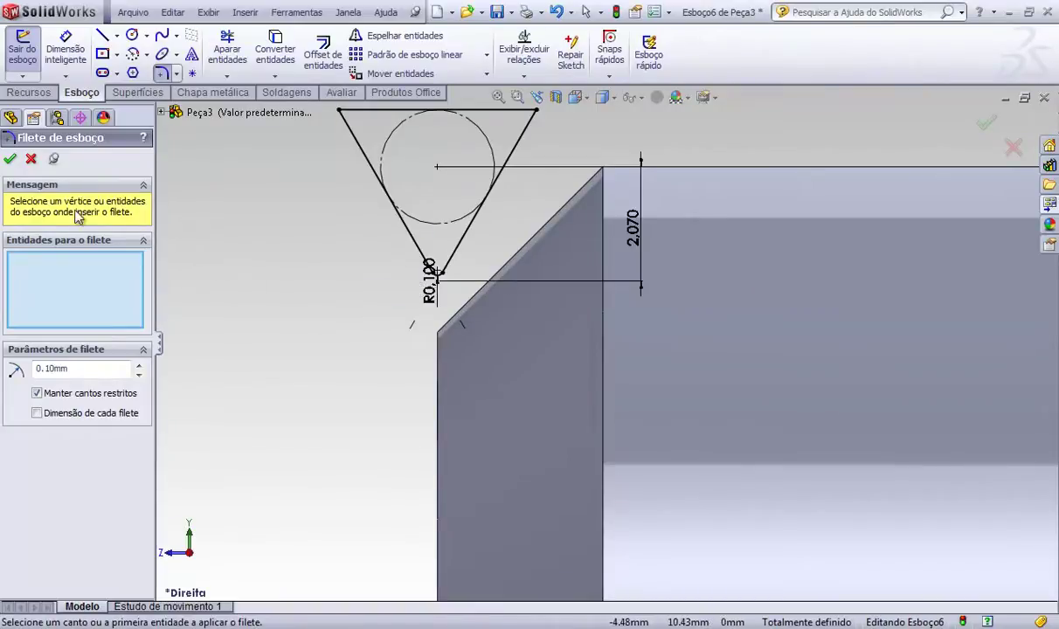
click(9, 160)
drag(433, 302, 372, 310)
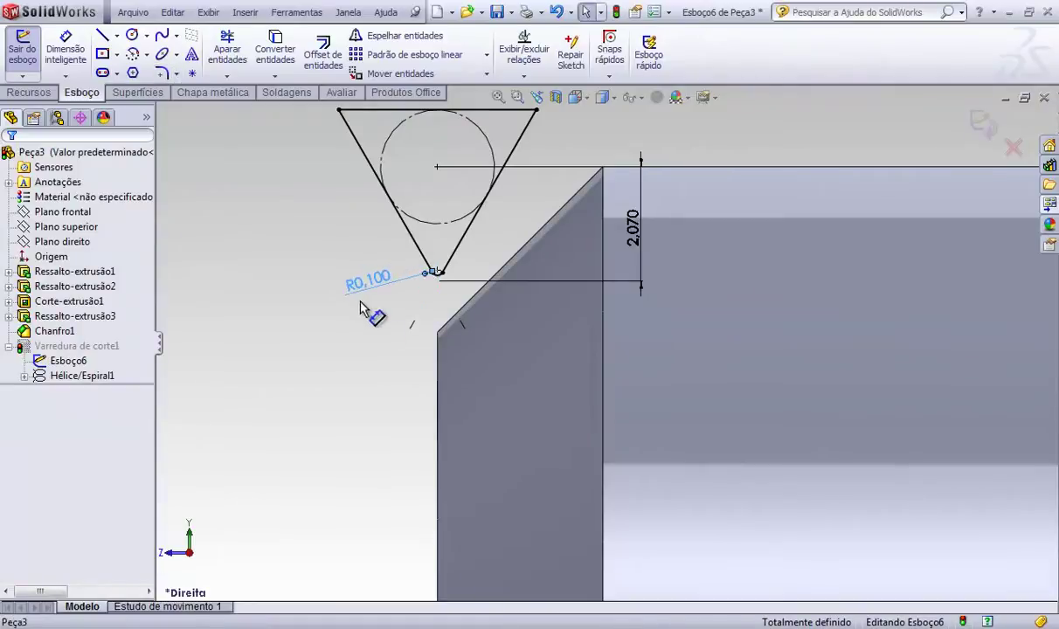
key(Escape)
click(983, 125)
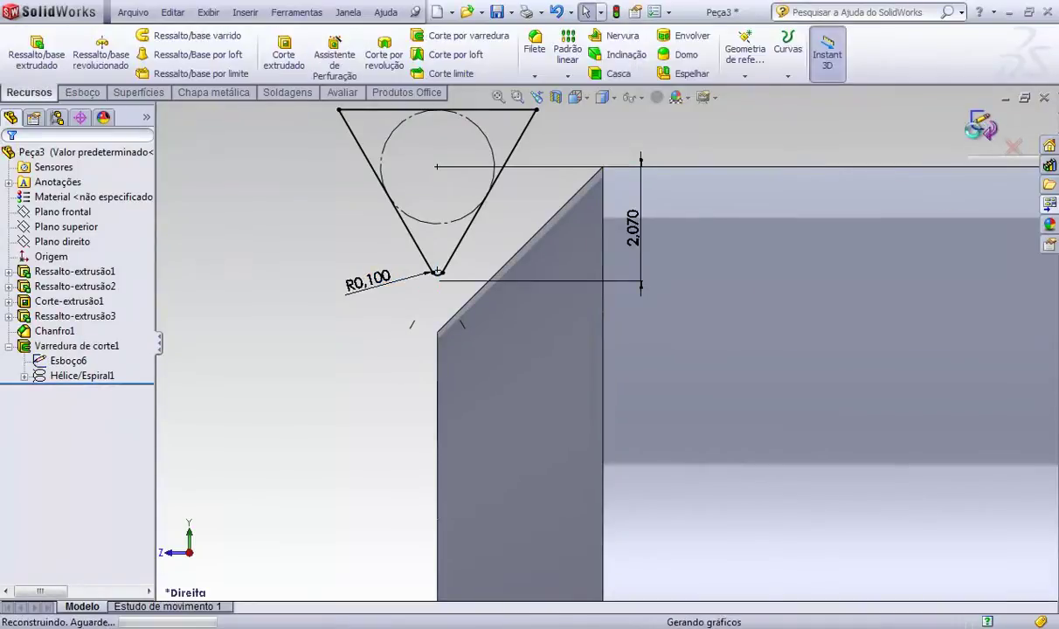
- Examine the rebuilt thread's rounded roots along the shank and the groove's end near the head
scroll(729, 322, down, 2)
scroll(728, 320, up, 5)
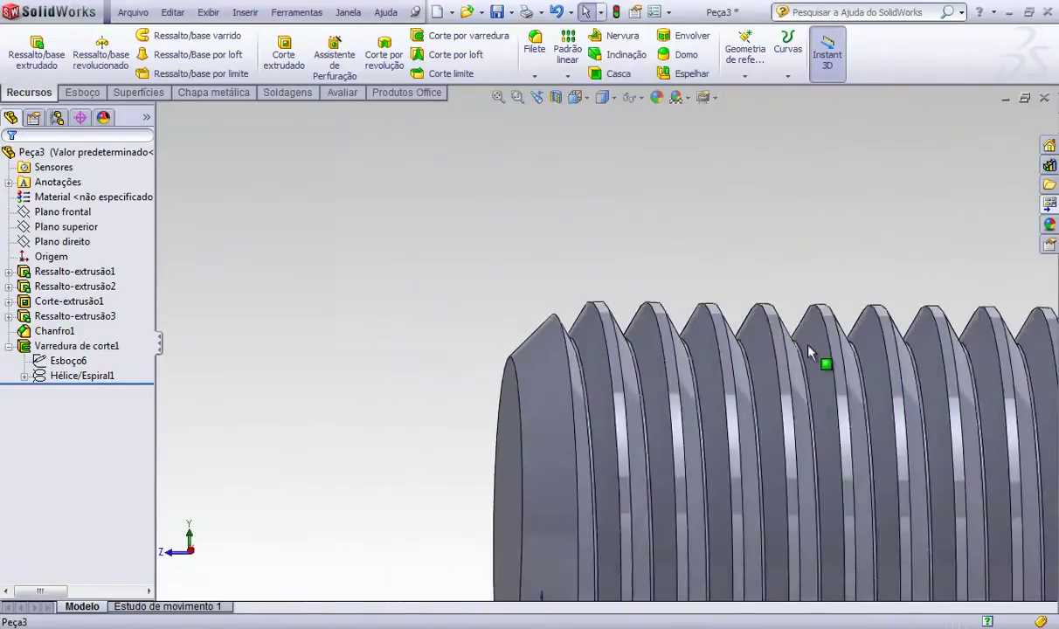
scroll(807, 346, up, 9)
scroll(788, 356, down, 3)
middle_drag(780, 357, 655, 355)
scroll(540, 343, down, 5)
scroll(525, 323, up, 4)
scroll(529, 297, down, 8)
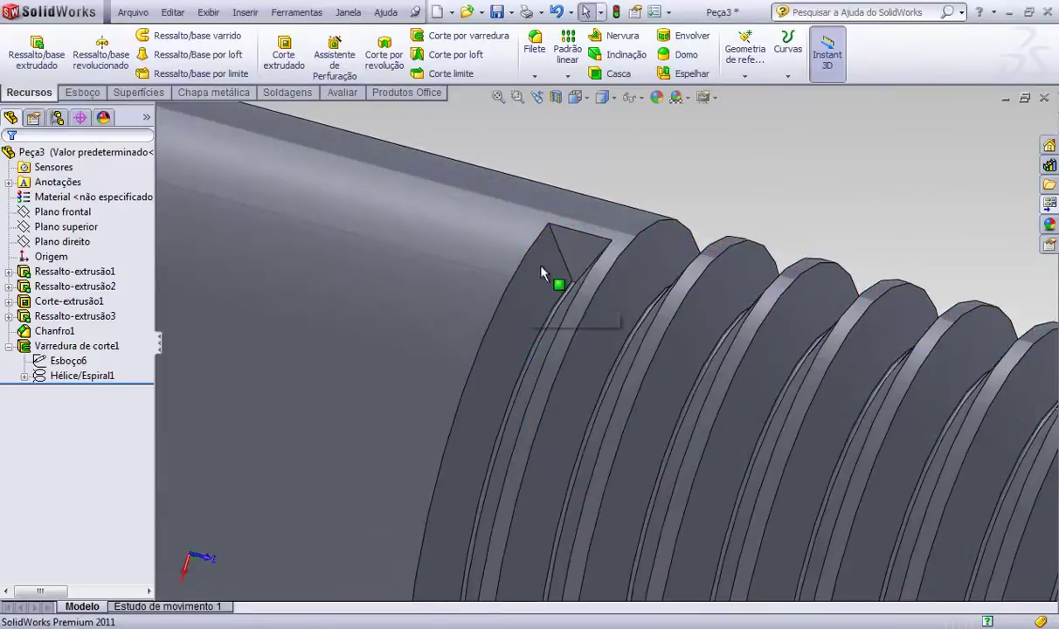
- Start a sketch on the triangular end face of the thread groove and convert the face's edges into sketch entities
right_click(573, 257)
click(586, 229)
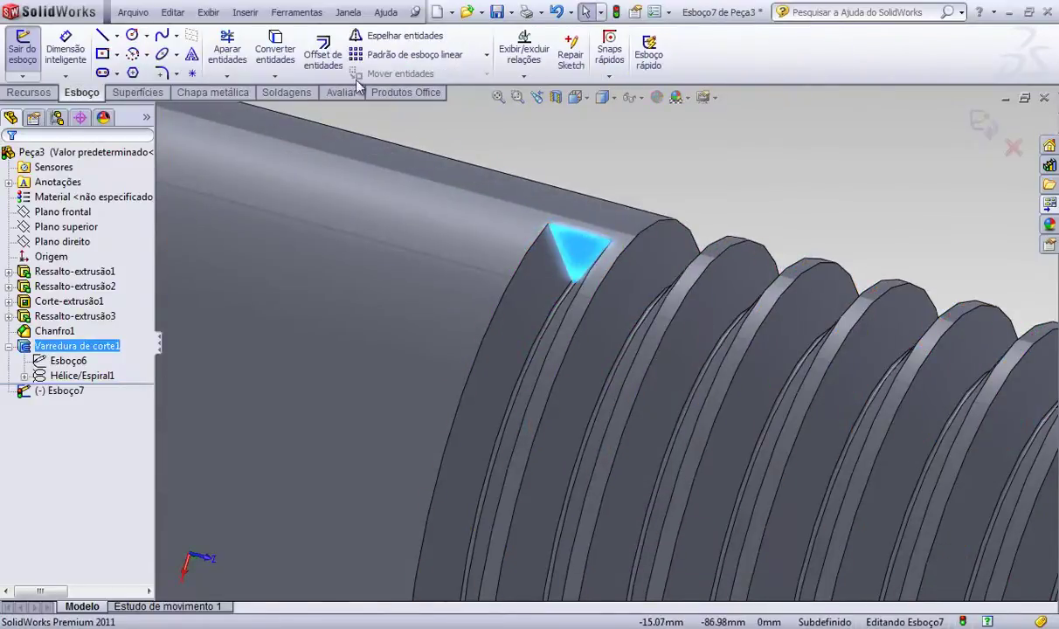
click(276, 48)
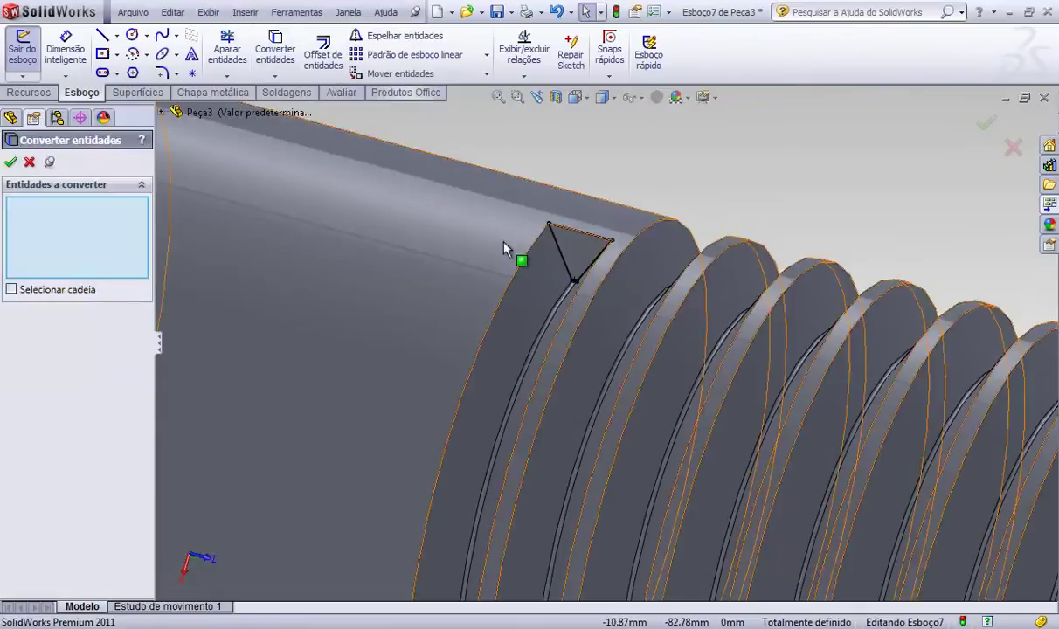
click(11, 163)
- Cut-extrude the converted triangle 11 mm blind, letting the thread groove run out of the shank near the head
click(28, 92)
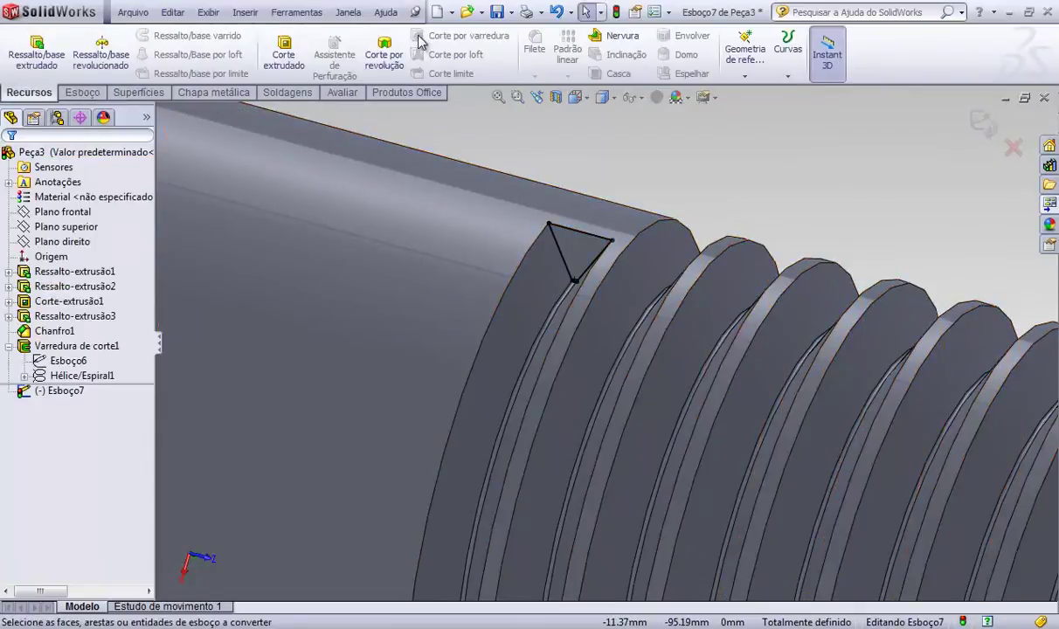
click(291, 57)
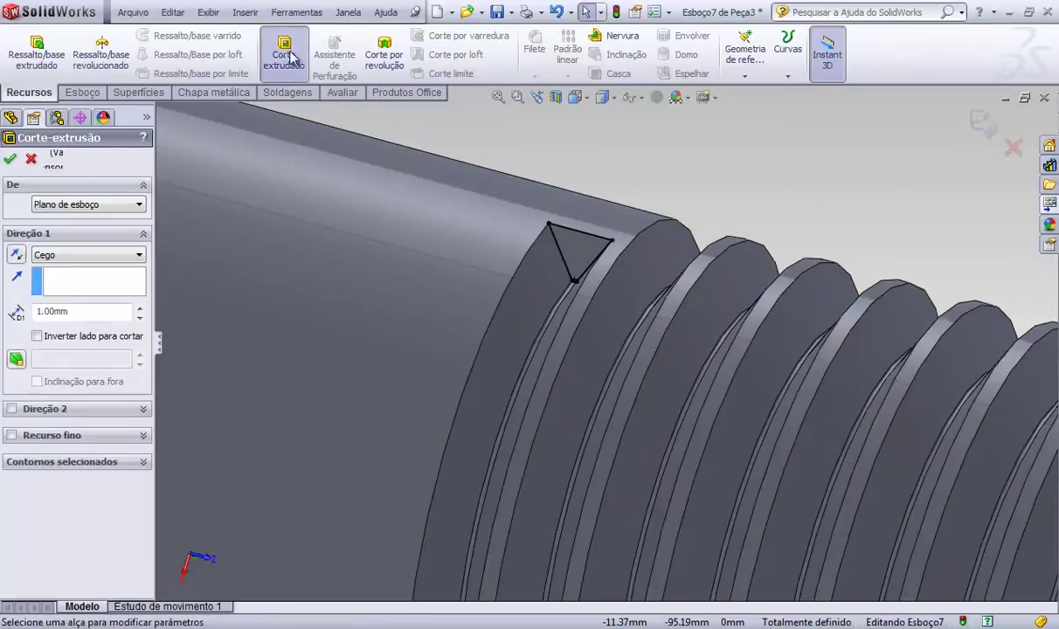
drag(600, 244, 755, 216)
scroll(755, 216, up, 5)
middle_drag(803, 229, 757, 258)
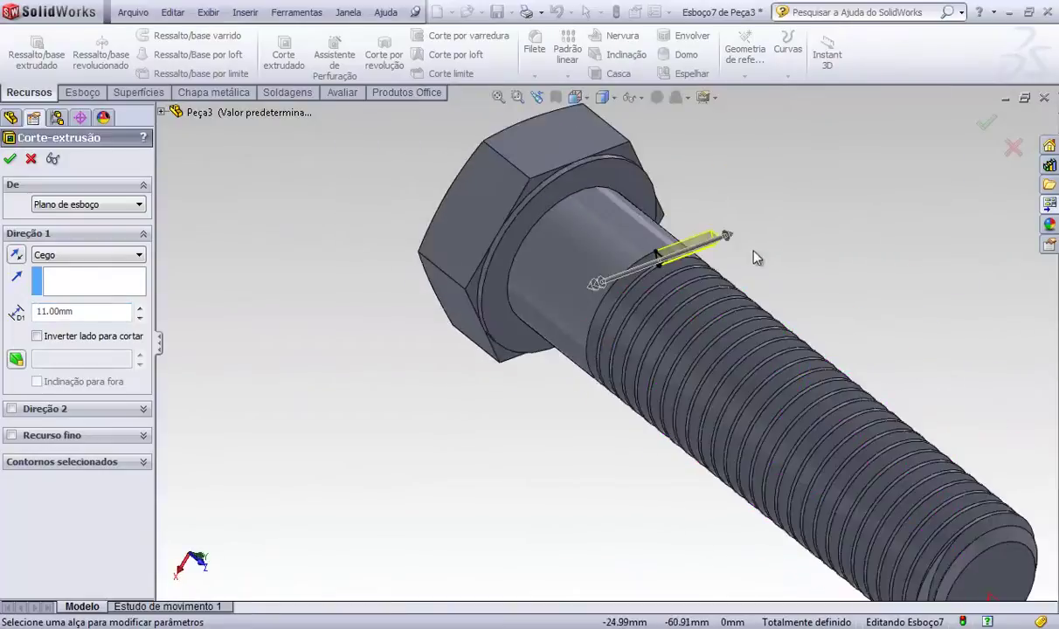
click(985, 128)
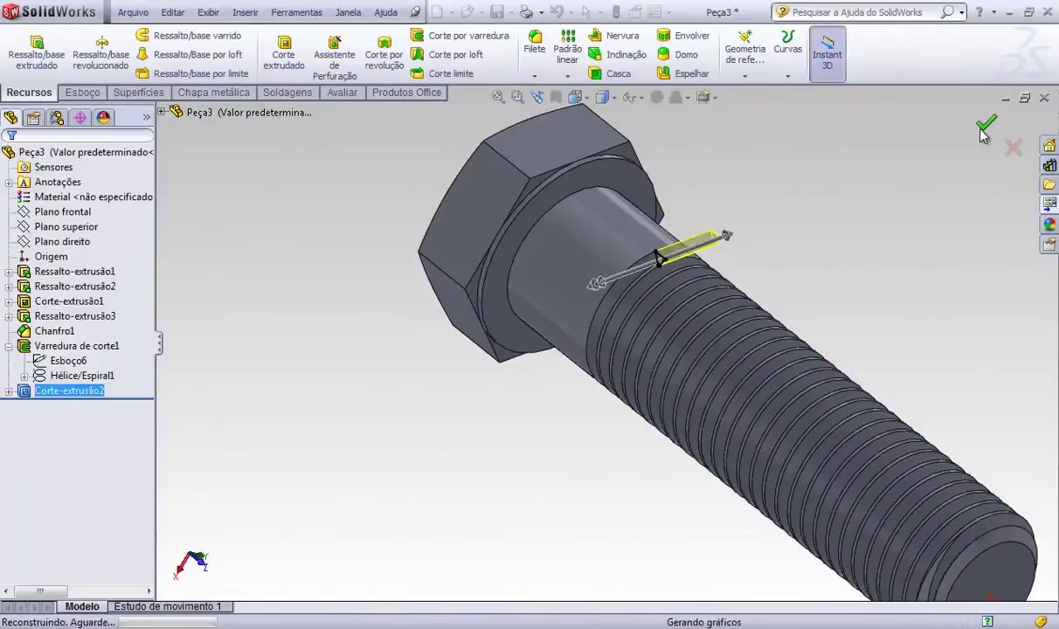
- Examine the groove's run-out near the head, the threads along the shank, the chamfered end and the whole bolt
scroll(690, 317, down, 5)
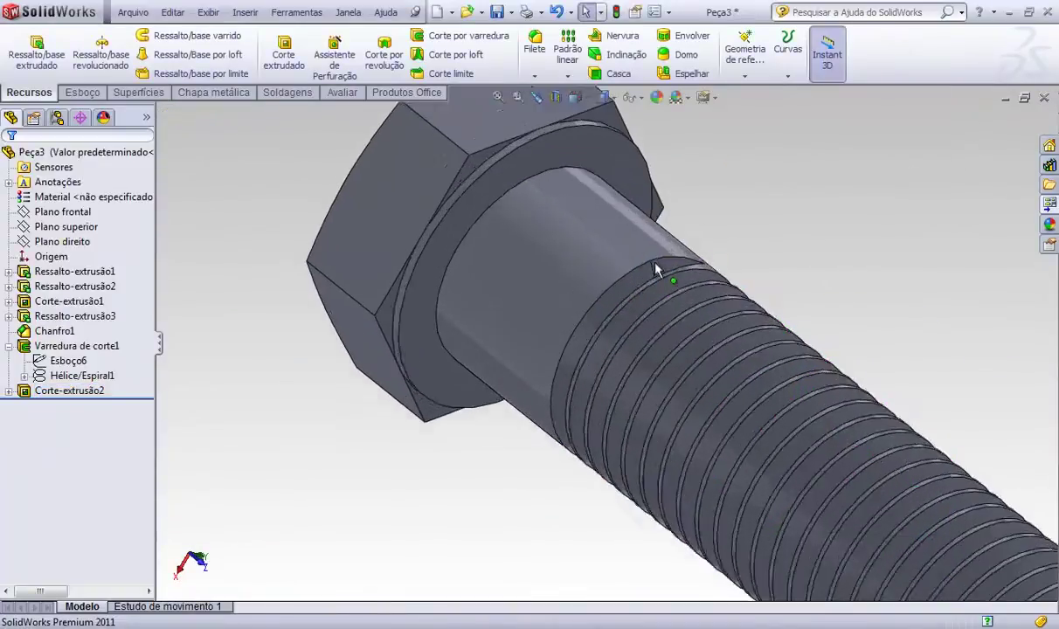
middle_drag(702, 308, 644, 304)
scroll(644, 304, up, 2)
mouse_move(787, 333)
middle_down()
mouse_move(735, 338)
mouse_move(735, 229)
mouse_move(681, 308)
mouse_move(775, 332)
middle_up()
scroll(828, 367, up, 3)
middle_drag(828, 371, 736, 500)
scroll(480, 421, down, 5)
middle_drag(517, 366, 514, 480)
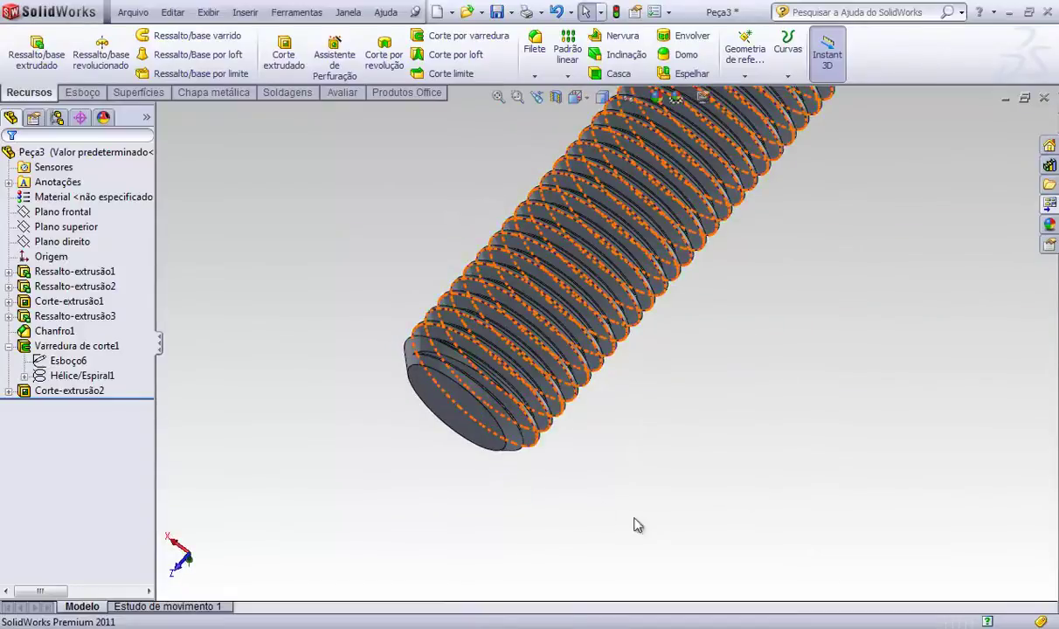
middle_drag(677, 496, 675, 428)
scroll(700, 433, up, 5)
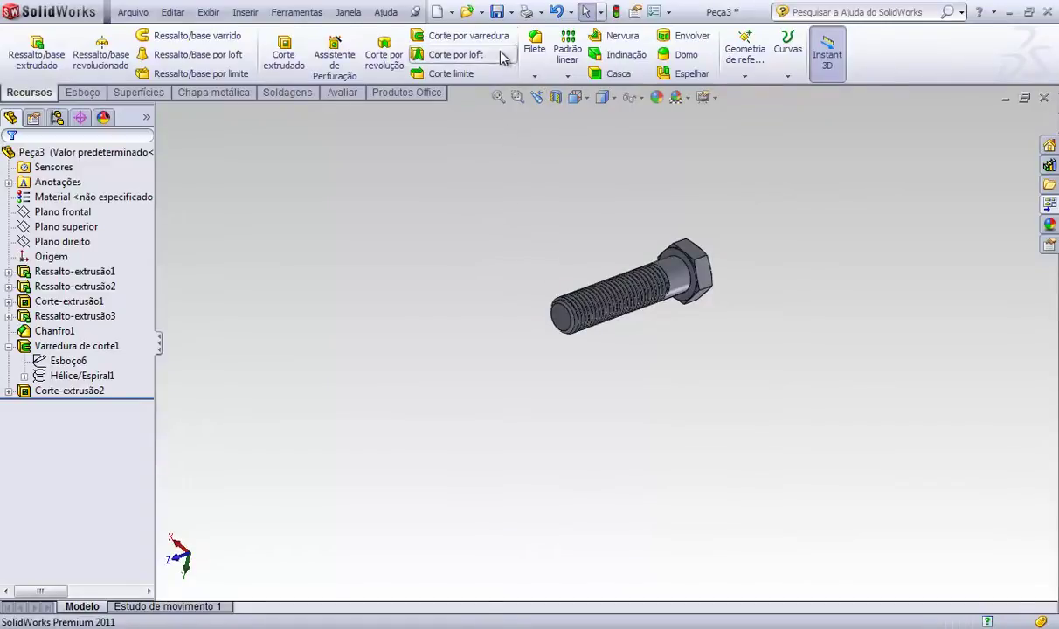
- Save the bolt part as parafuso in the Exemplo folder
click(510, 13)
click(524, 45)
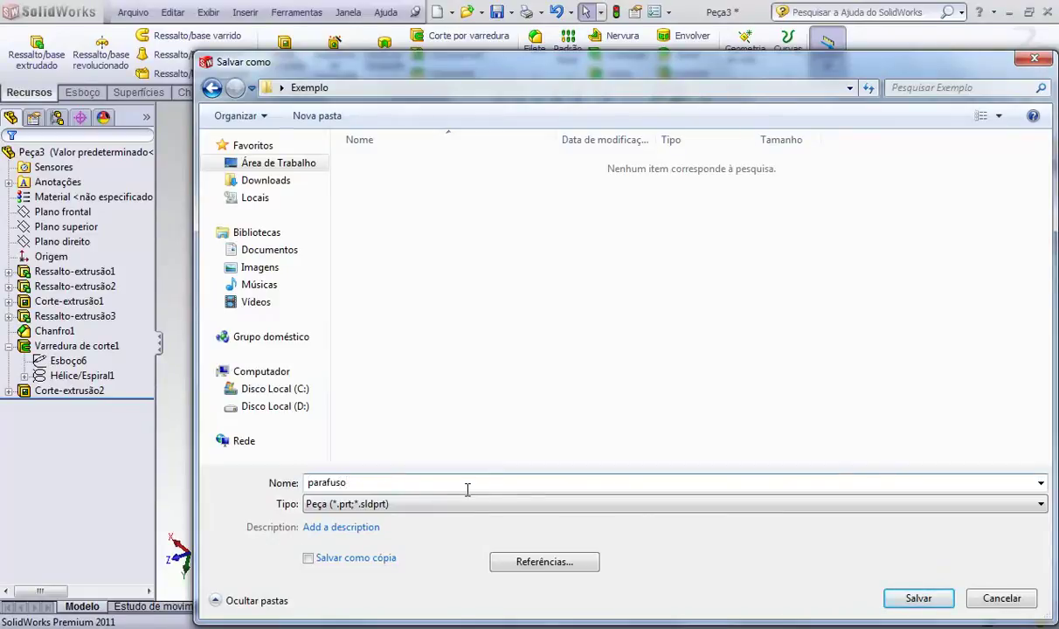
key(Return)
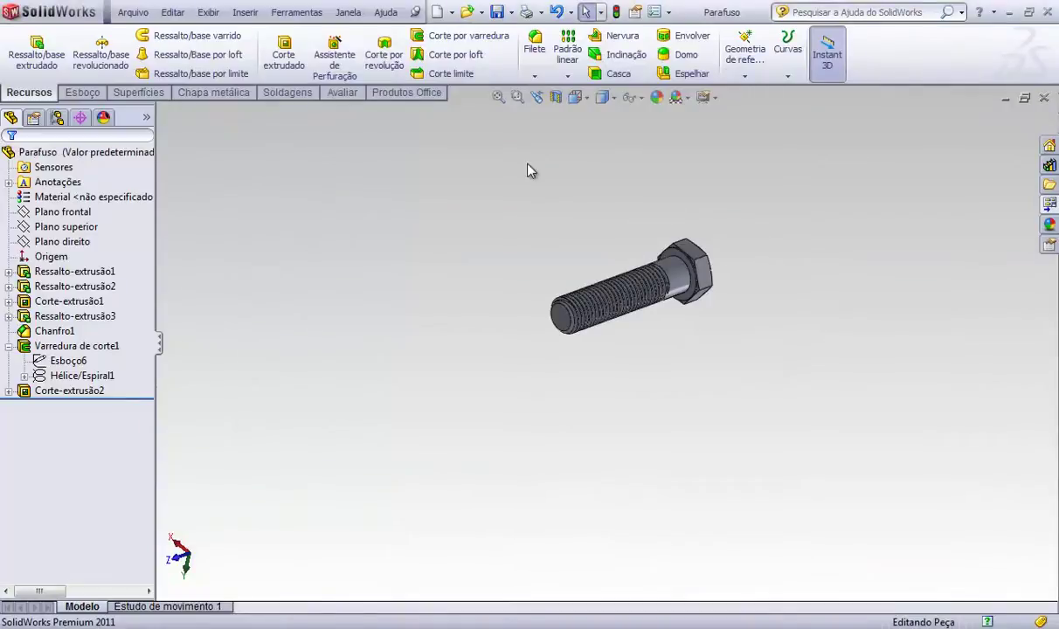
- Create a new part and start a sketch on its front plane
click(440, 13)
double_click(260, 157)
click(63, 211)
click(96, 182)
click(306, 261)
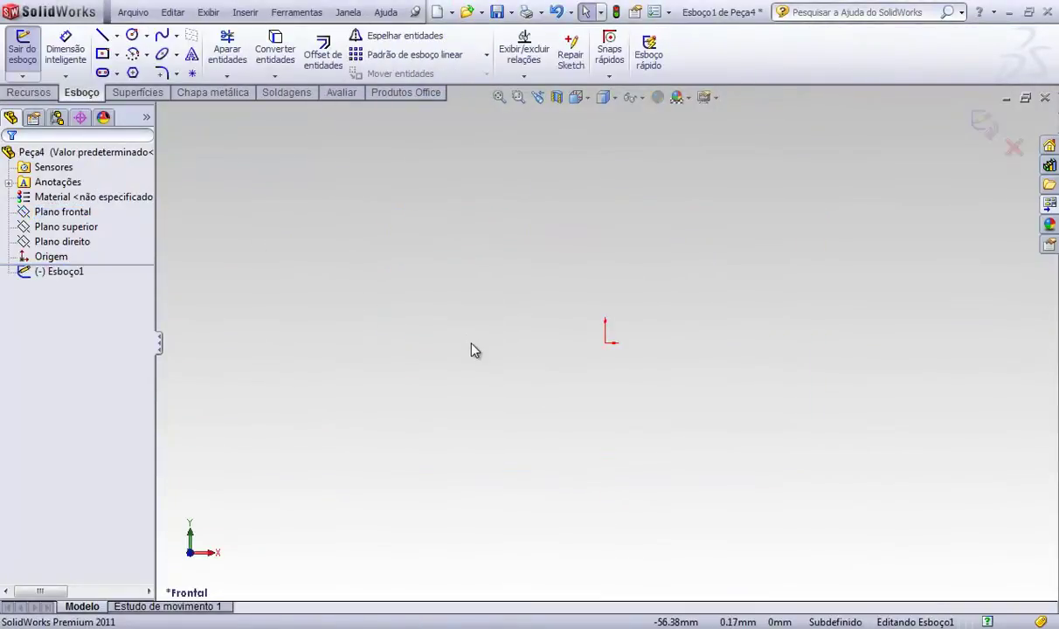
- Sketch a six-sided polygon about 85 mm across flats, centred on the origin, and make its upper side horizontal
click(133, 73)
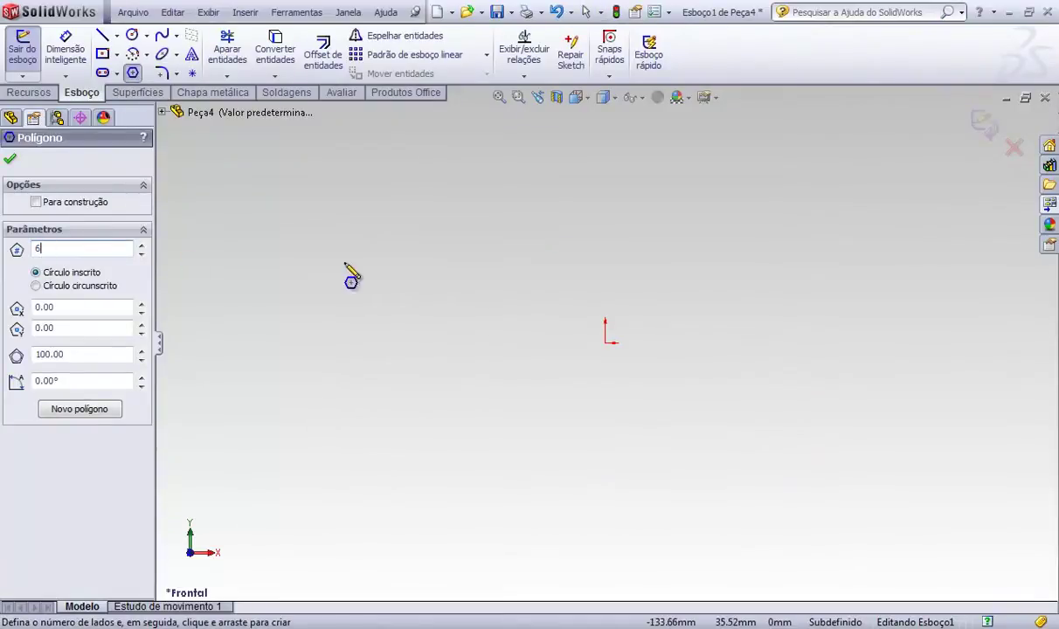
drag(604, 342, 559, 237)
key(Escape)
click(575, 242)
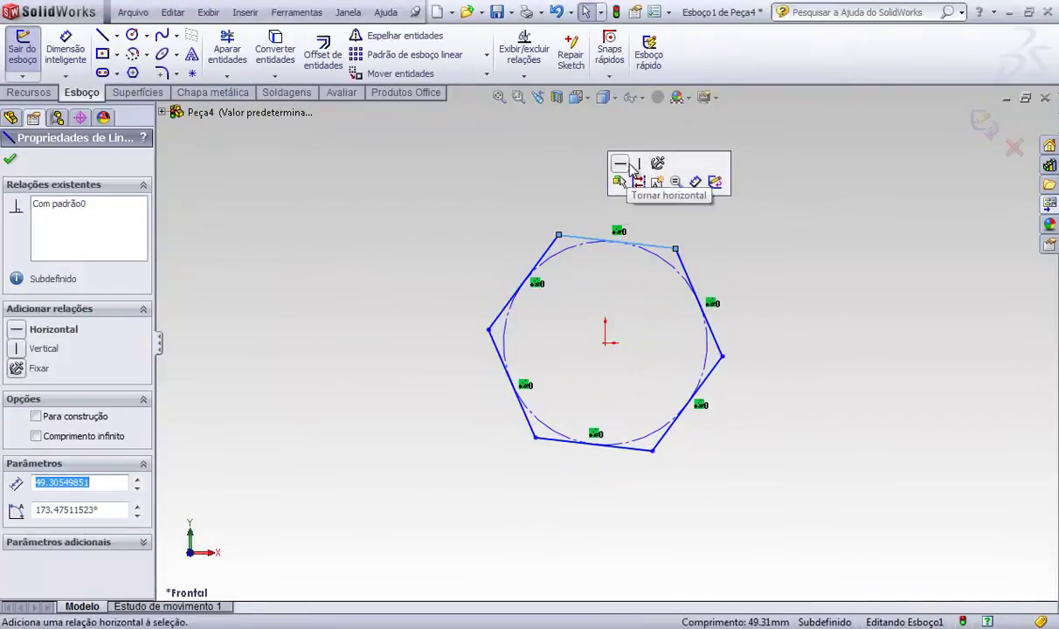
click(620, 180)
click(616, 256)
- Dimension the hexagon's inscribed circle with a diameter of 34 mm
scroll(615, 256, down, 2)
right_drag(664, 288, 641, 253)
click(678, 268)
click(757, 223)
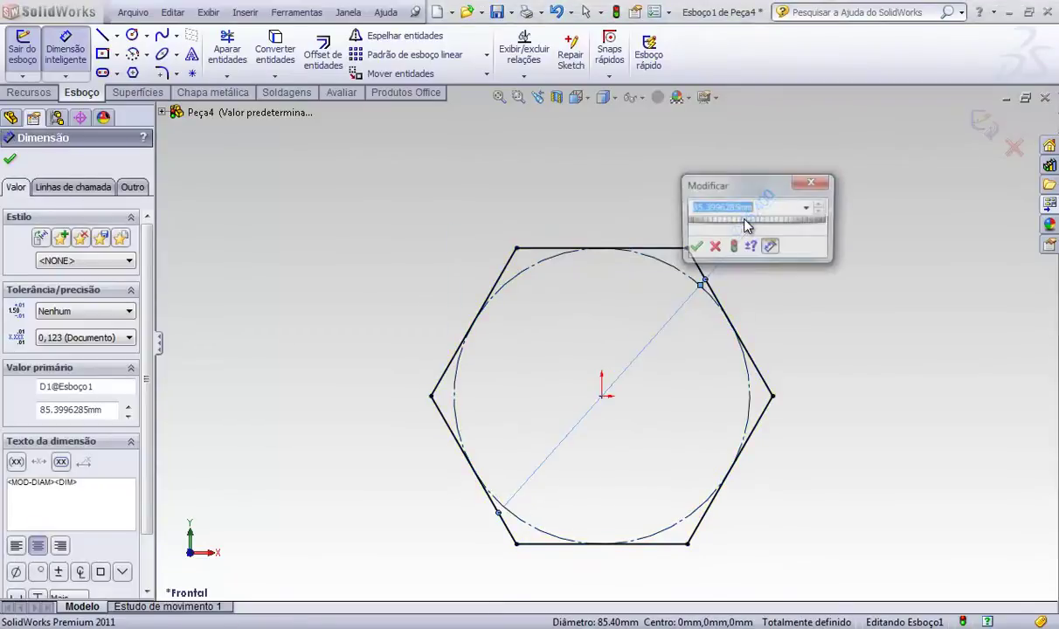
text(34)
key(Return)
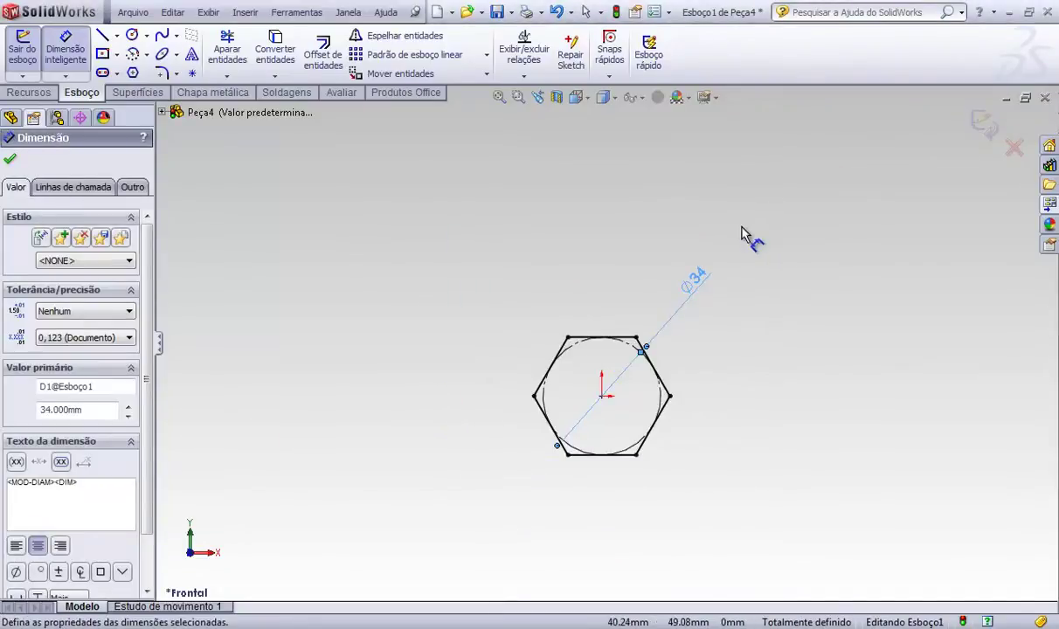
key(f)
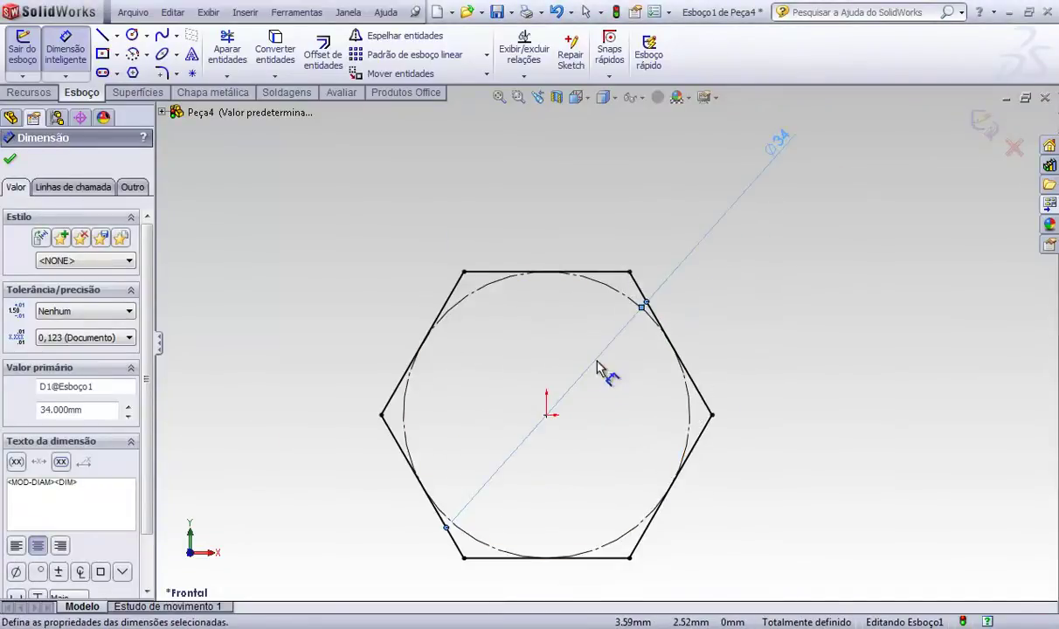
- Extrude the hexagon as a blind boss 19 mm deep
click(29, 92)
click(37, 54)
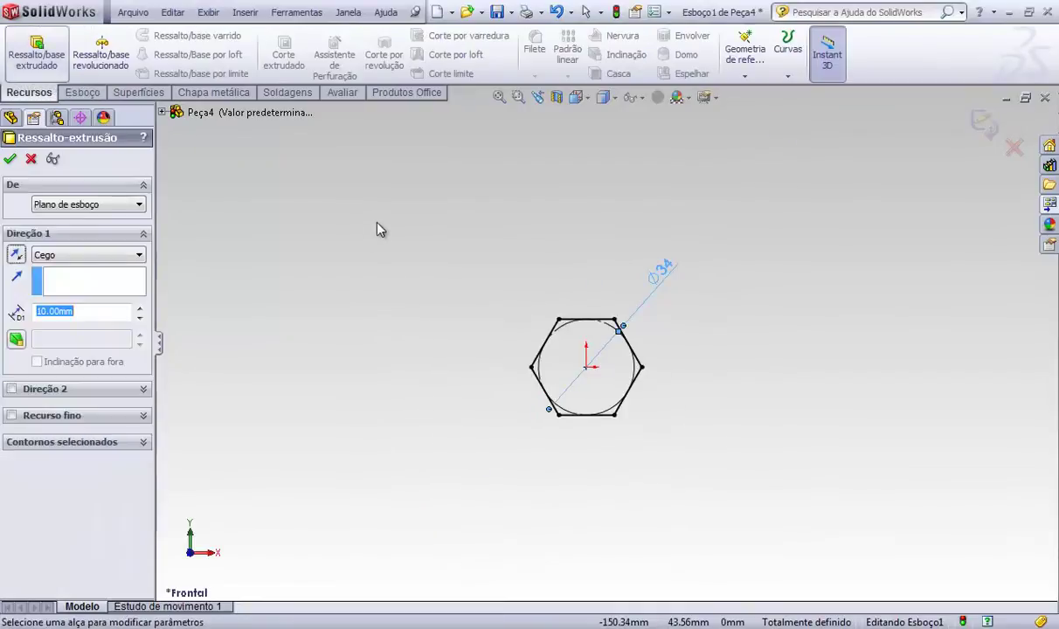
scroll(622, 363, up, 4)
middle_drag(607, 370, 568, 382)
drag(533, 401, 522, 390)
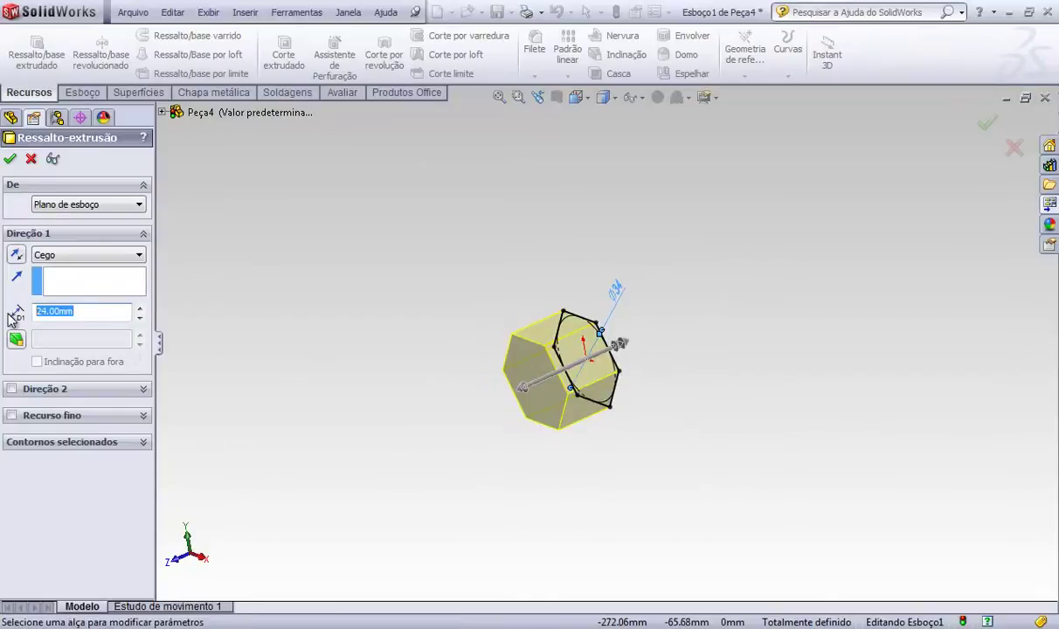
key(Return)
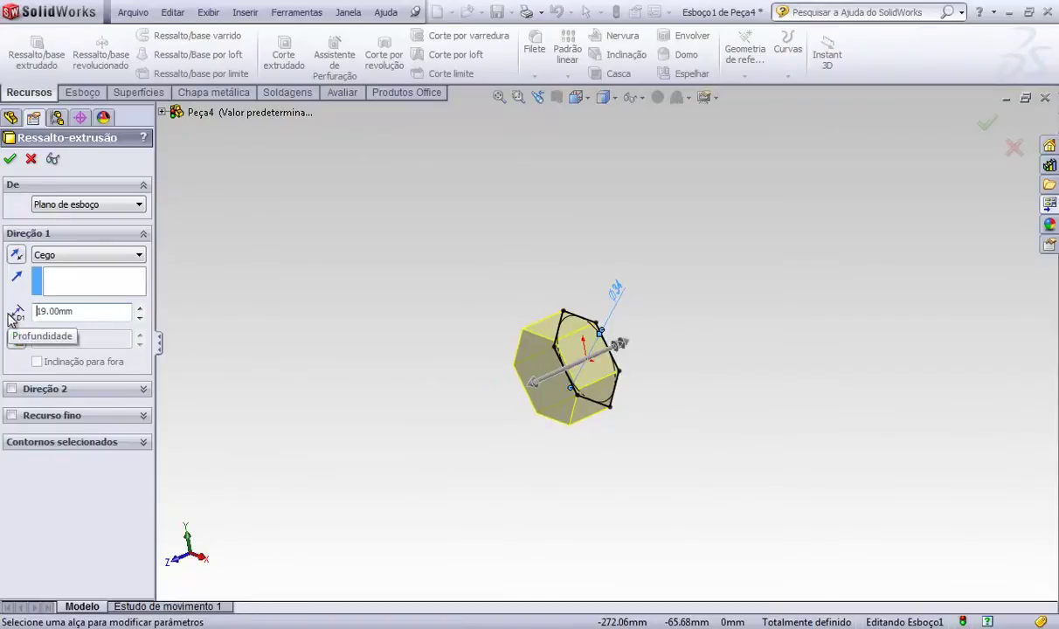
click(10, 158)
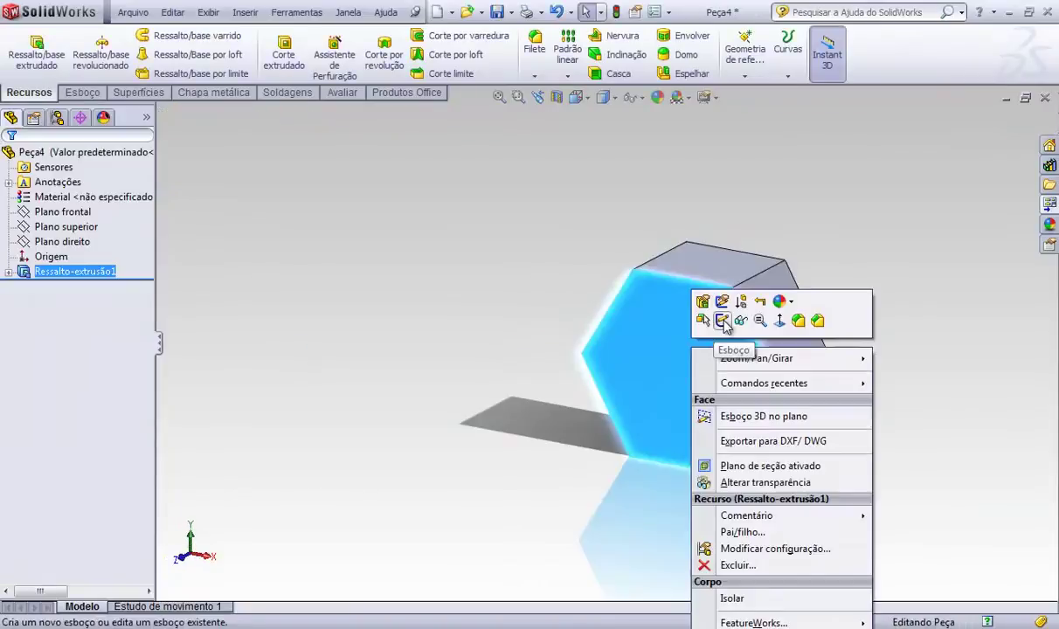
- Start a sketch on the front hexagonal face and draw a circle about 24 mm in diameter centred on the origin
click(723, 321)
click(567, 403)
key(s)
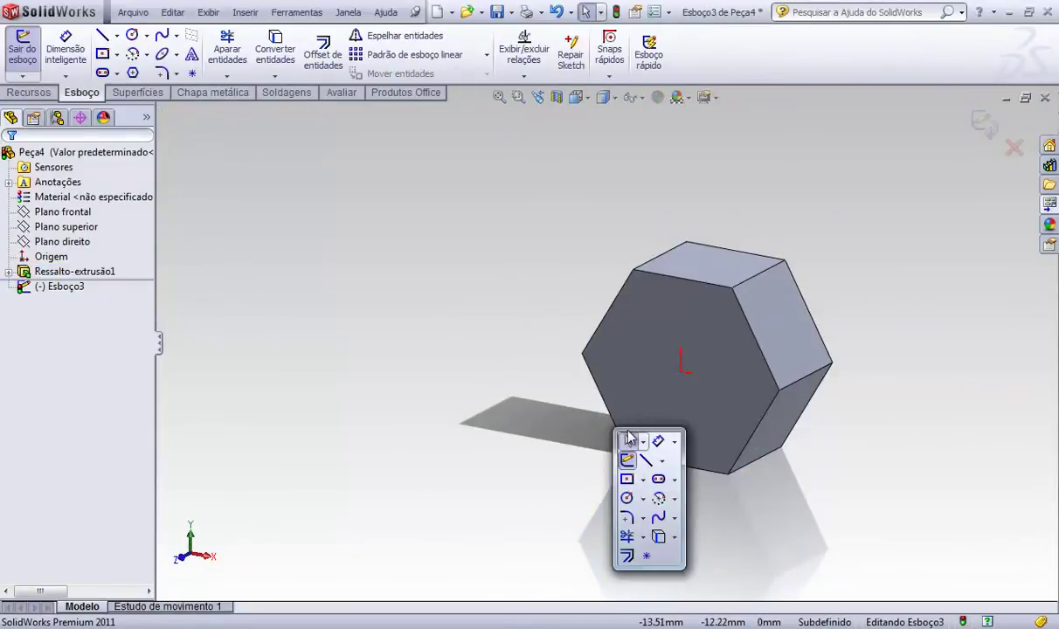
click(626, 498)
click(681, 371)
click(741, 382)
key(Escape)
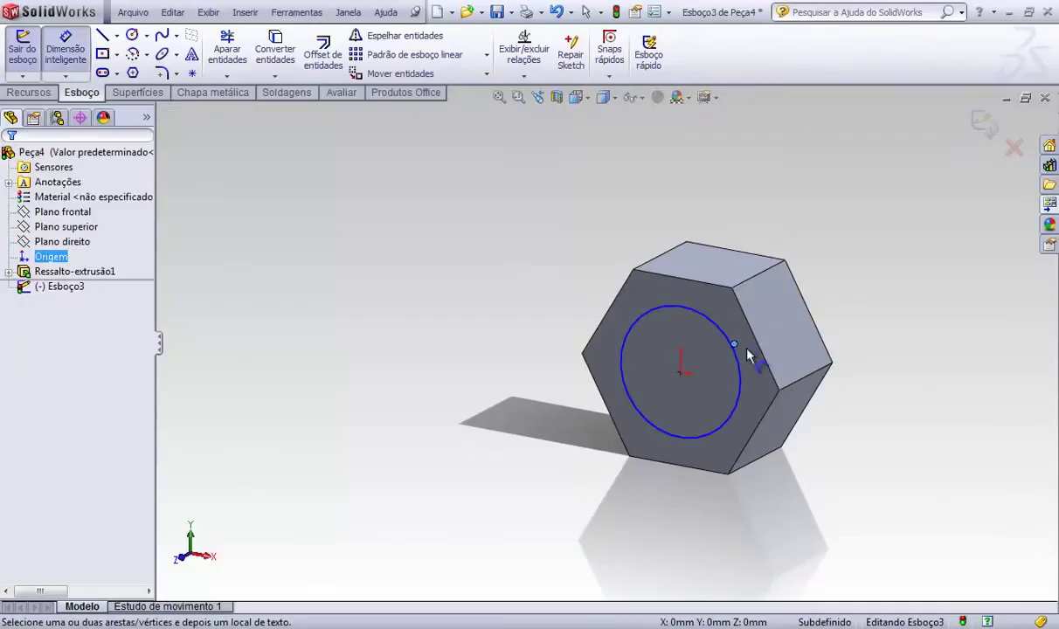
- Dimension the circle on the front hexagonal face with a diameter of 20 mm
click(726, 340)
click(847, 287)
click(735, 343)
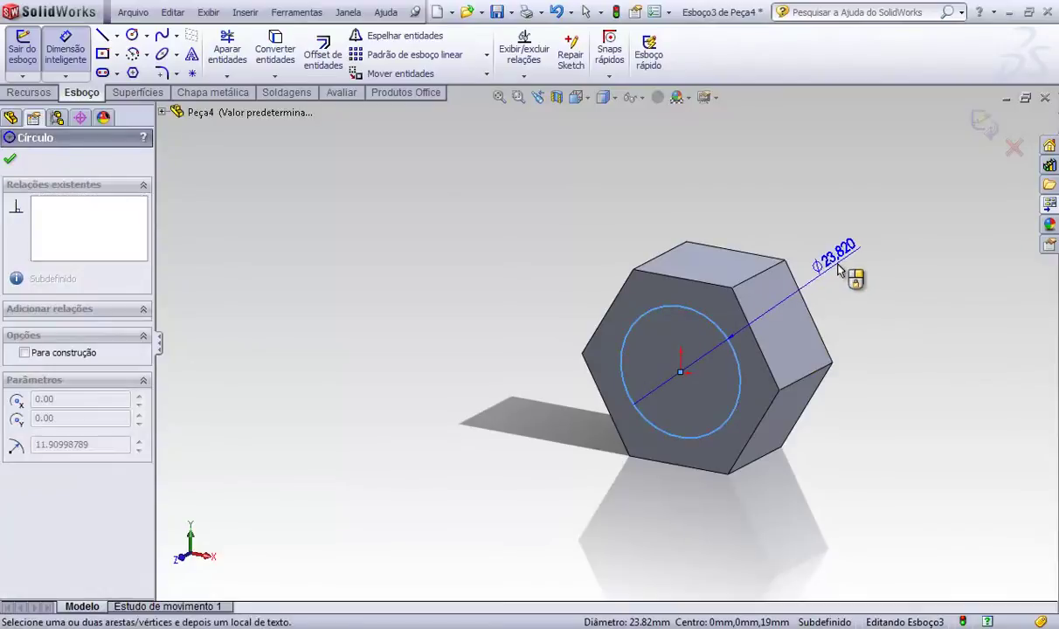
click(855, 275)
text(20)
key(Return)
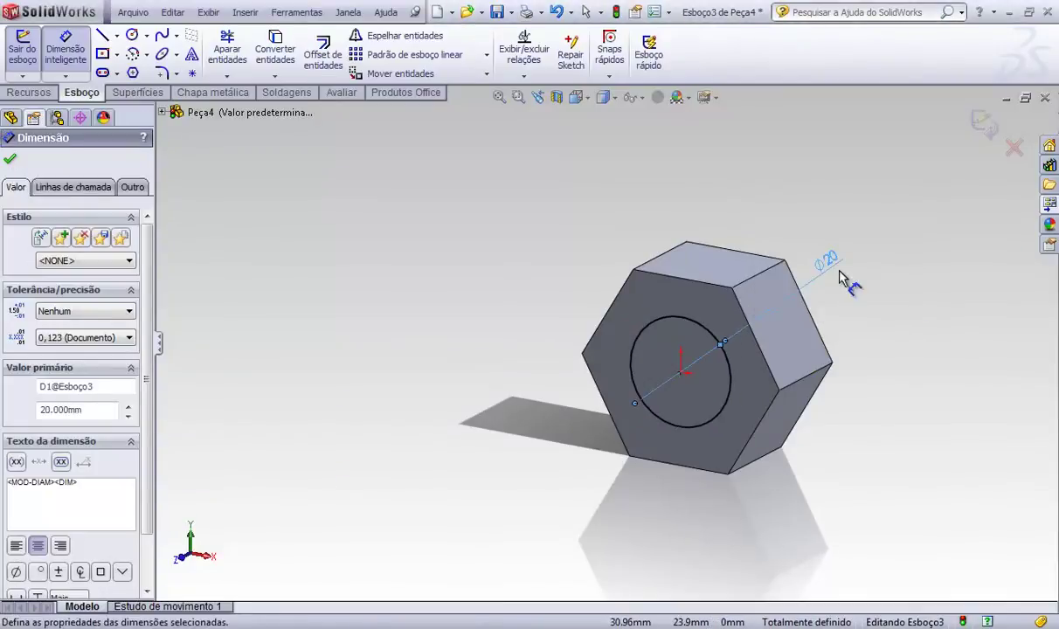
- Cut-extrude the 20 mm circle 19 mm deep to bore the hexagonal body
click(29, 92)
click(37, 54)
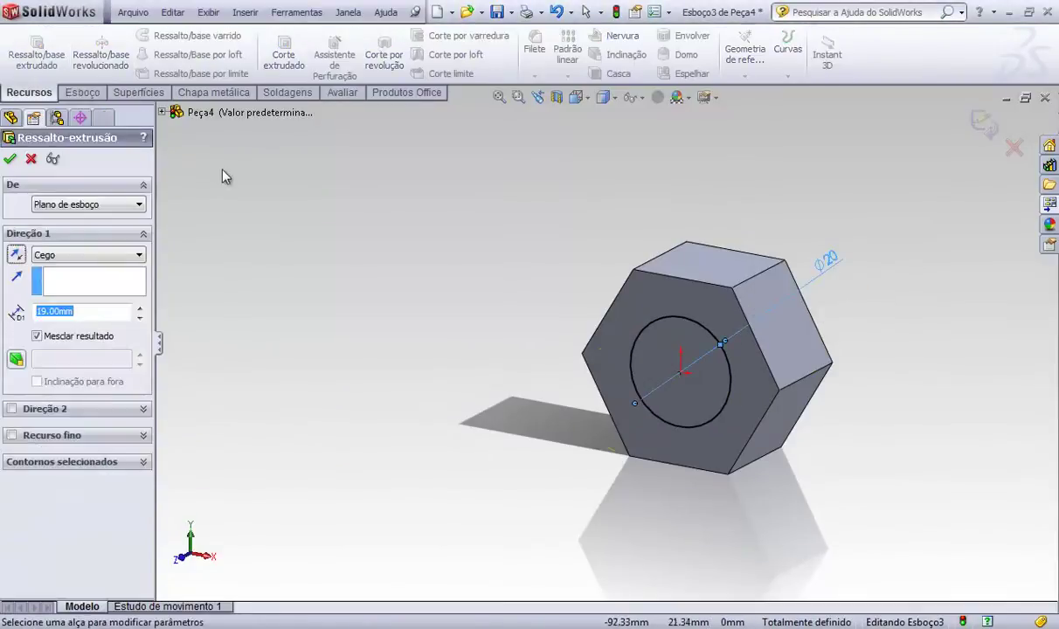
key(Escape)
click(267, 58)
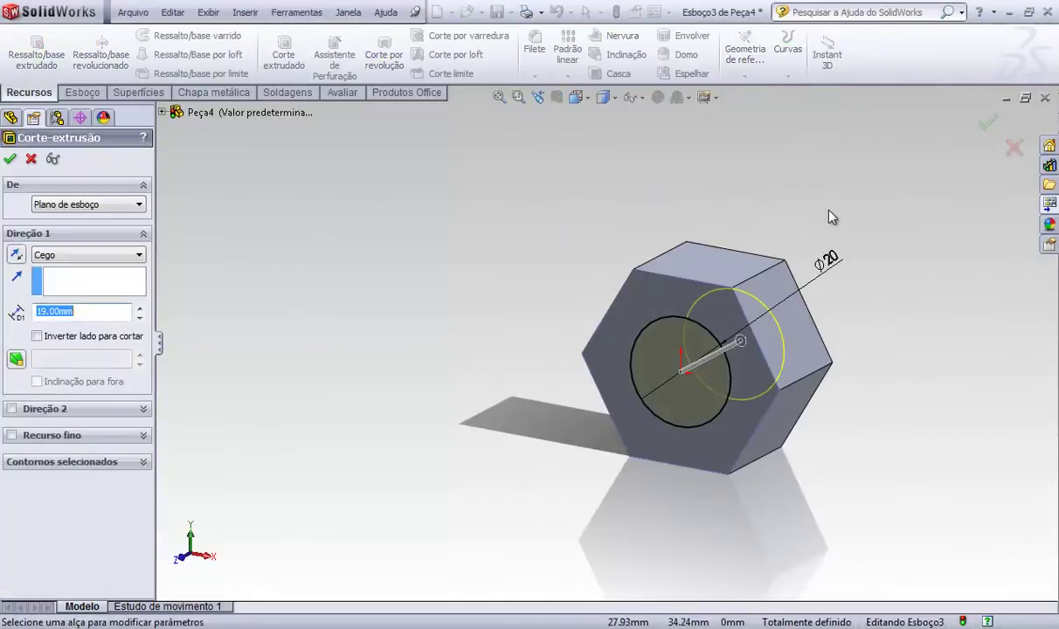
click(985, 126)
middle_drag(924, 222, 798, 303)
right_click(681, 312)
click(700, 274)
scroll(661, 304, down, 3)
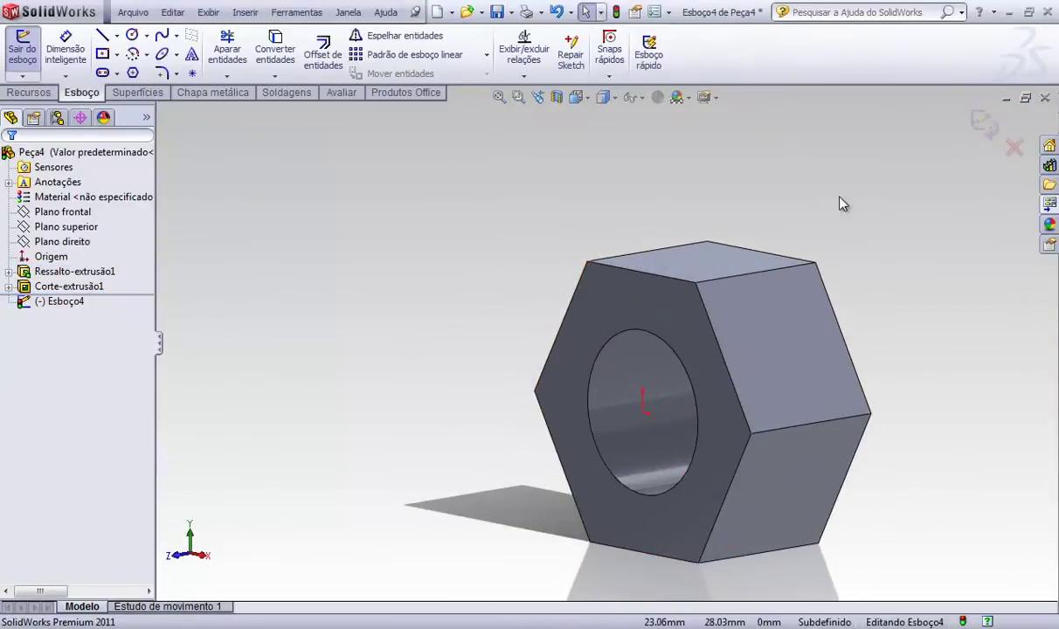
click(1015, 150)
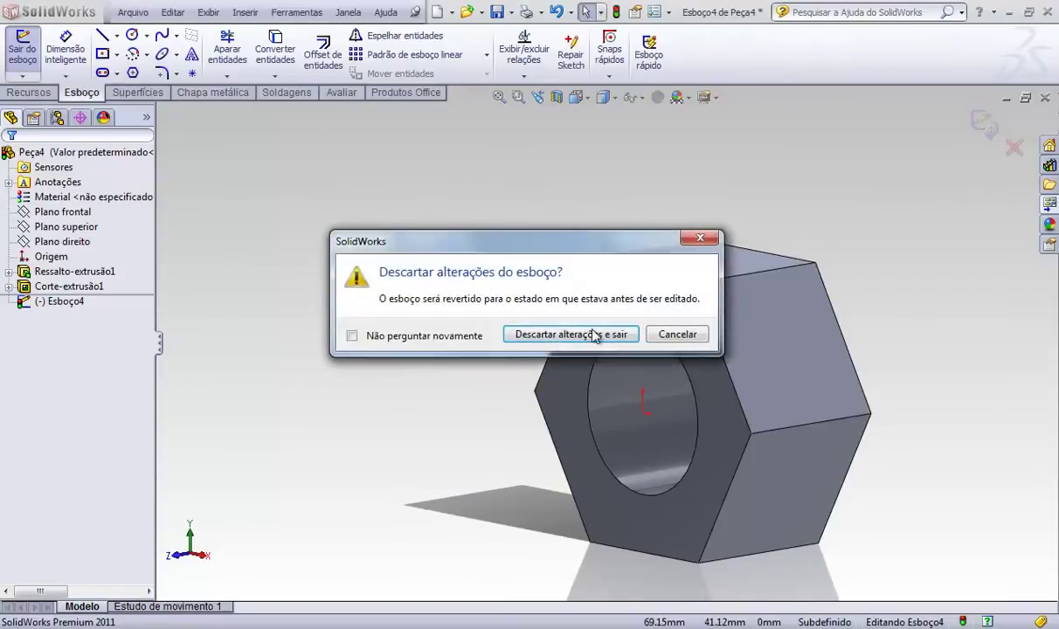
click(562, 318)
- Edit the hexagon's extrusion and change its end condition to mid-plane
right_click(105, 272)
click(115, 221)
click(90, 254)
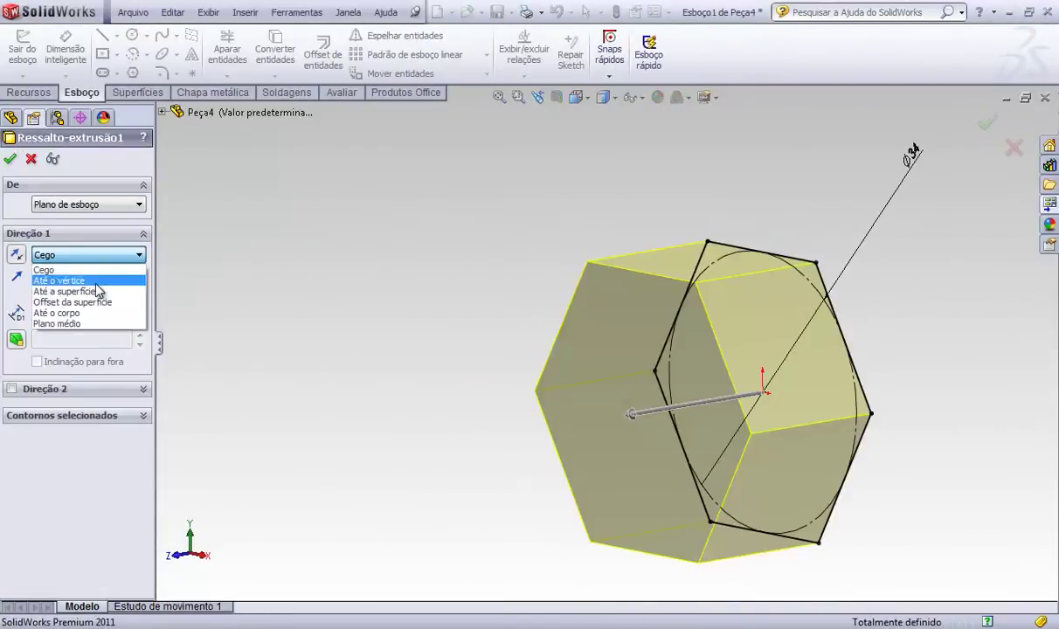
click(96, 329)
click(988, 125)
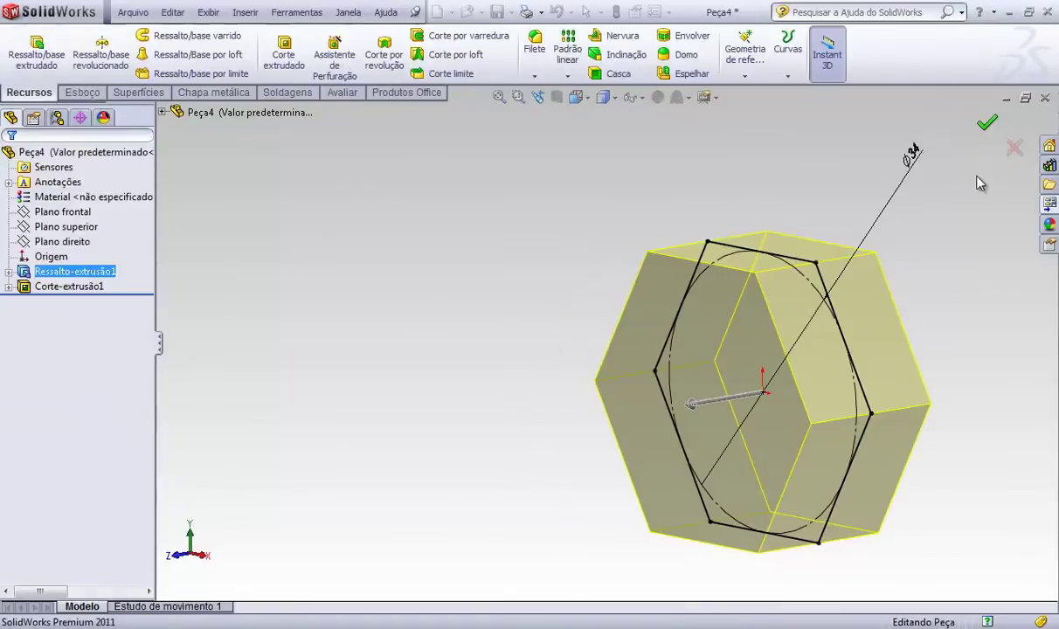
- Start a sketch on the bored hexagonal face and draw an origin-centred circle reaching the flats of the hexagon
click(726, 302)
right_click(726, 302)
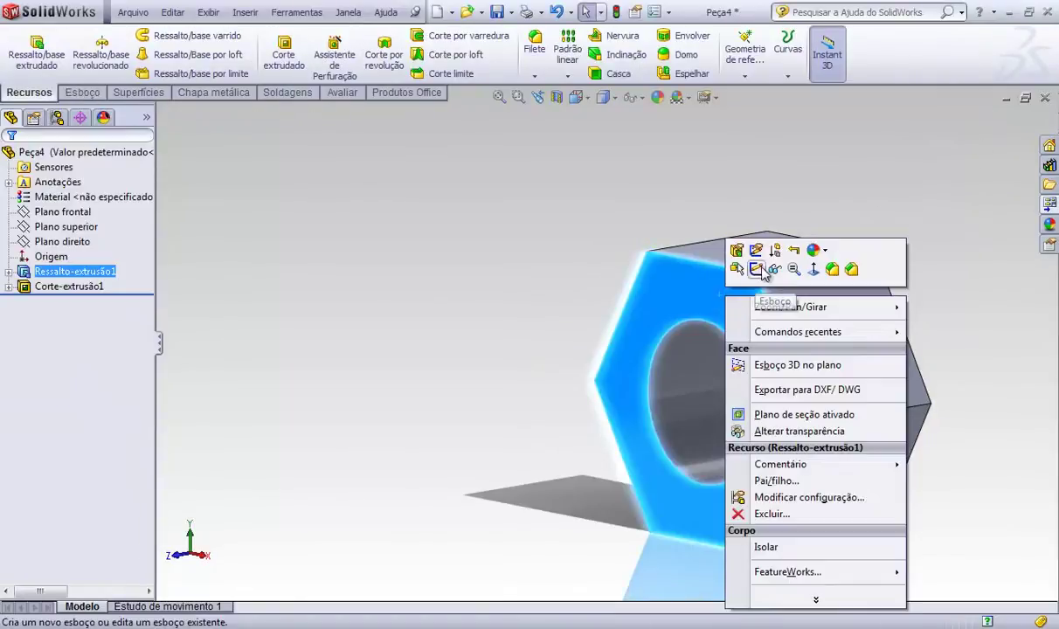
click(738, 203)
key(s)
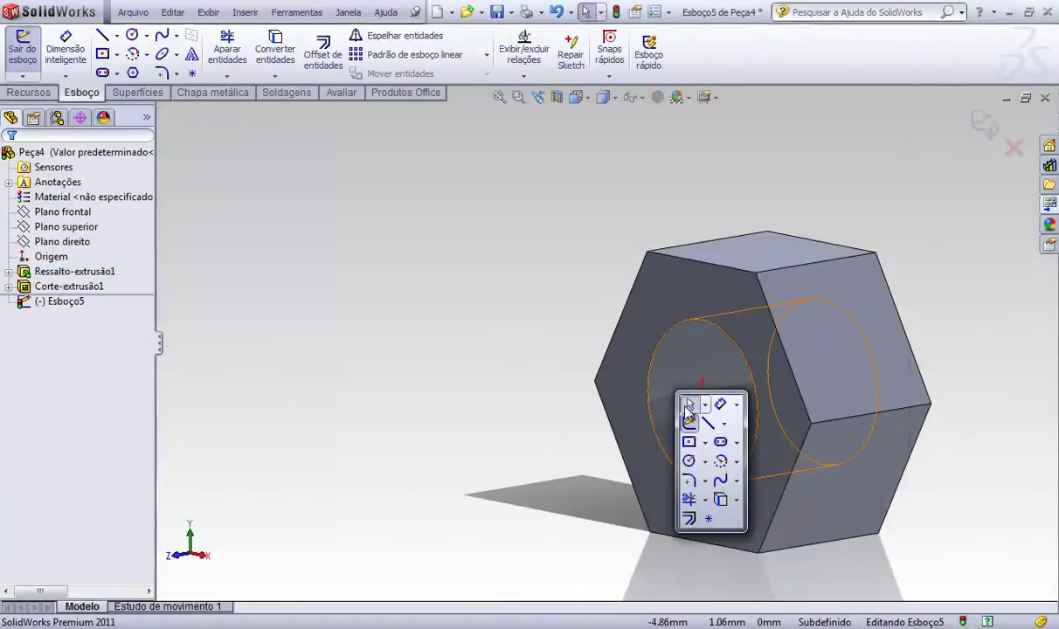
click(688, 464)
click(704, 397)
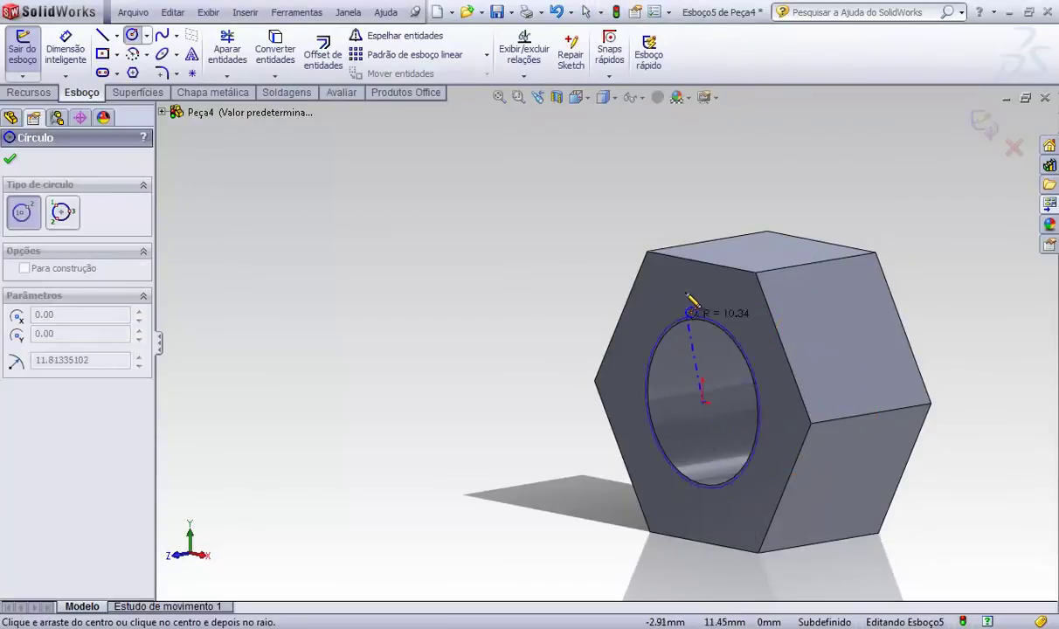
click(709, 278)
key(Escape)
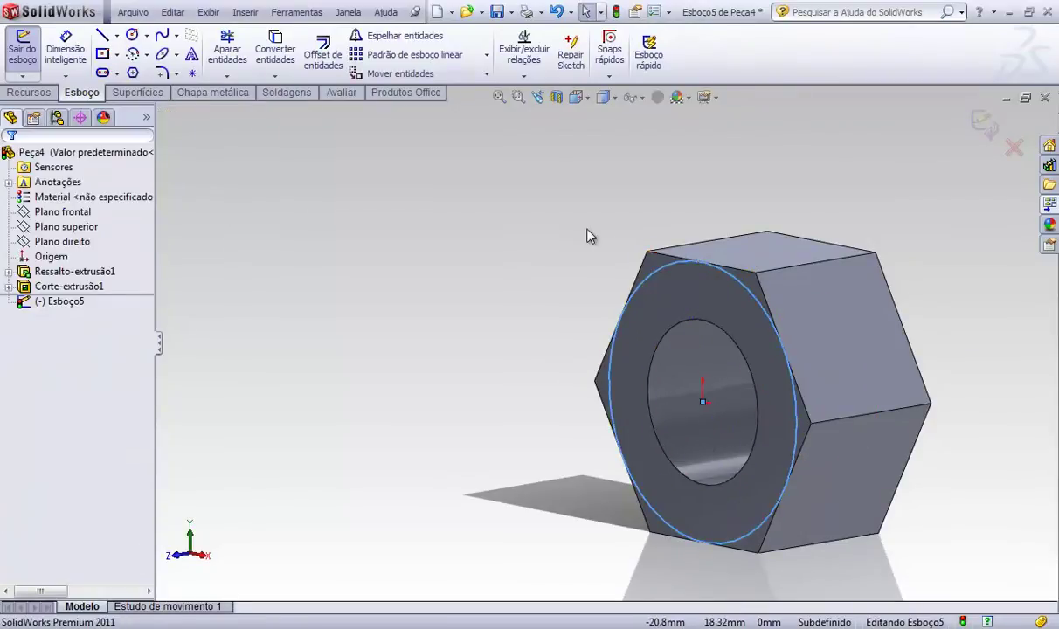
- Add a tangent relation between the sketched circle and the upper edge of the hexagonal face
click(668, 273)
ctrl+click(673, 259)
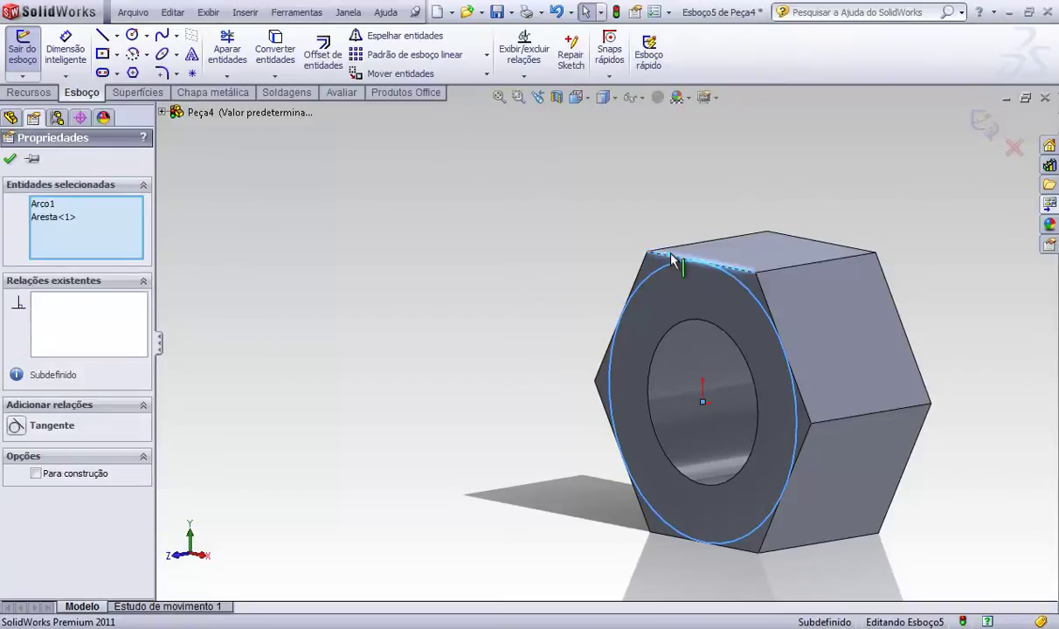
click(712, 202)
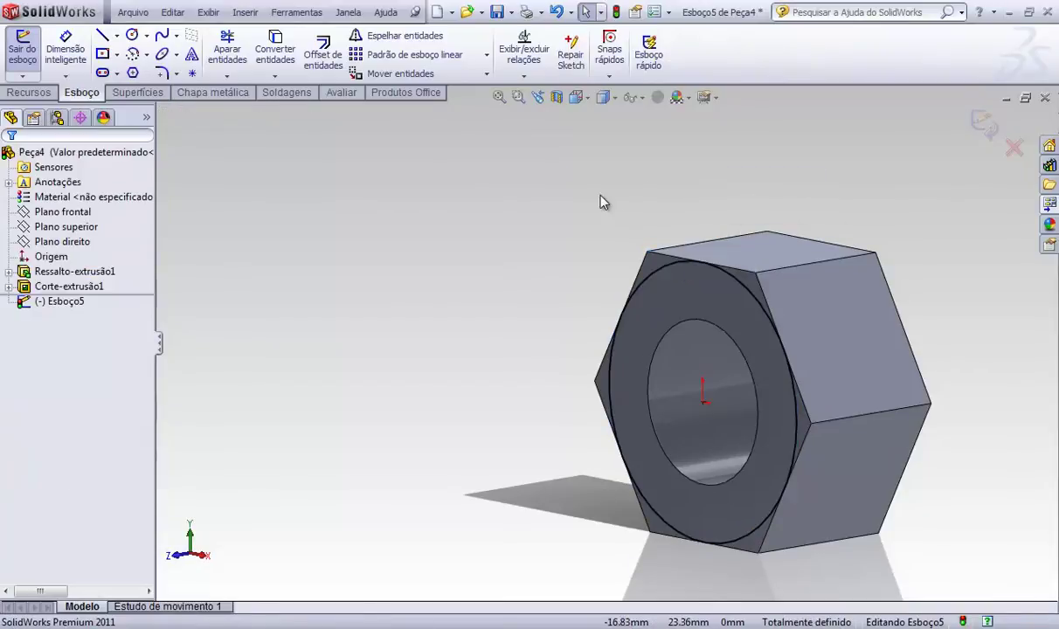
- Cut-extrude the tangent circle 19 mm with a 70° draft and the cut side flipped to chamfer the hexagon's corners
scroll(365, 91, up, 1)
click(283, 54)
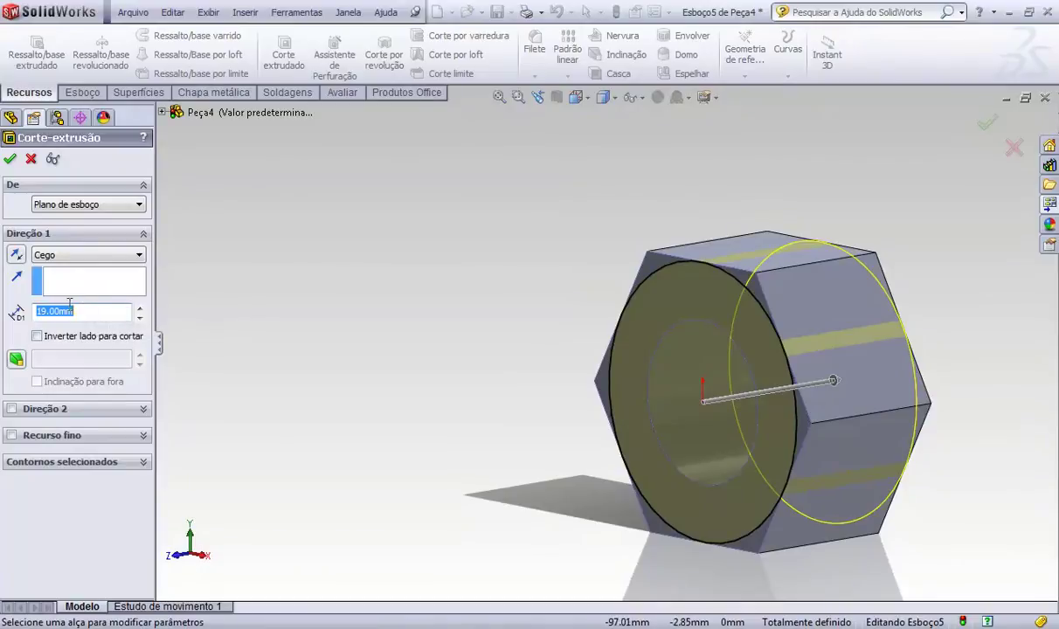
click(20, 358)
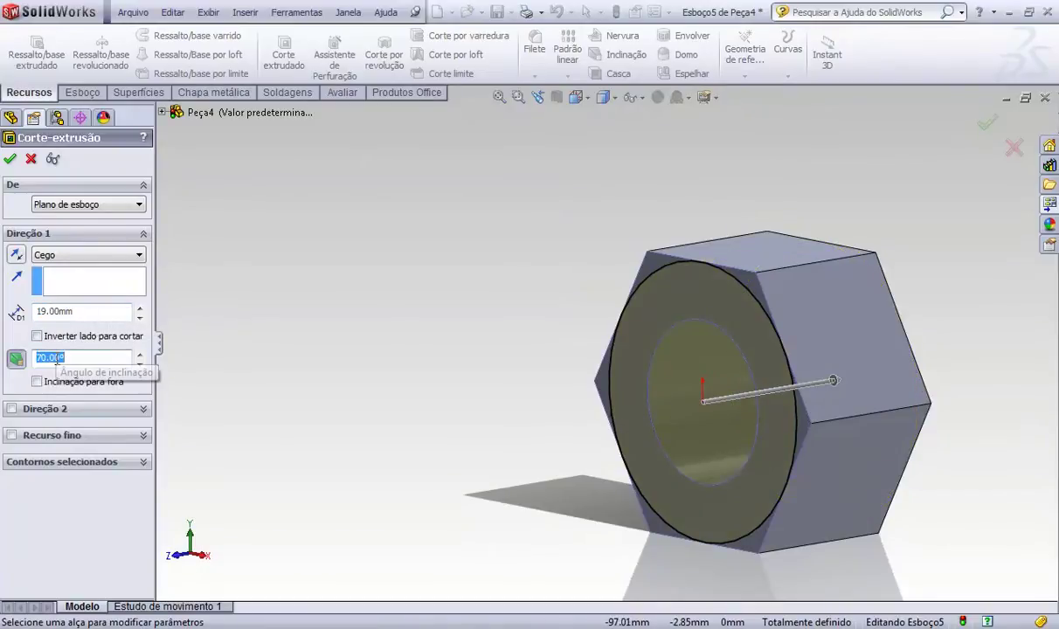
click(37, 336)
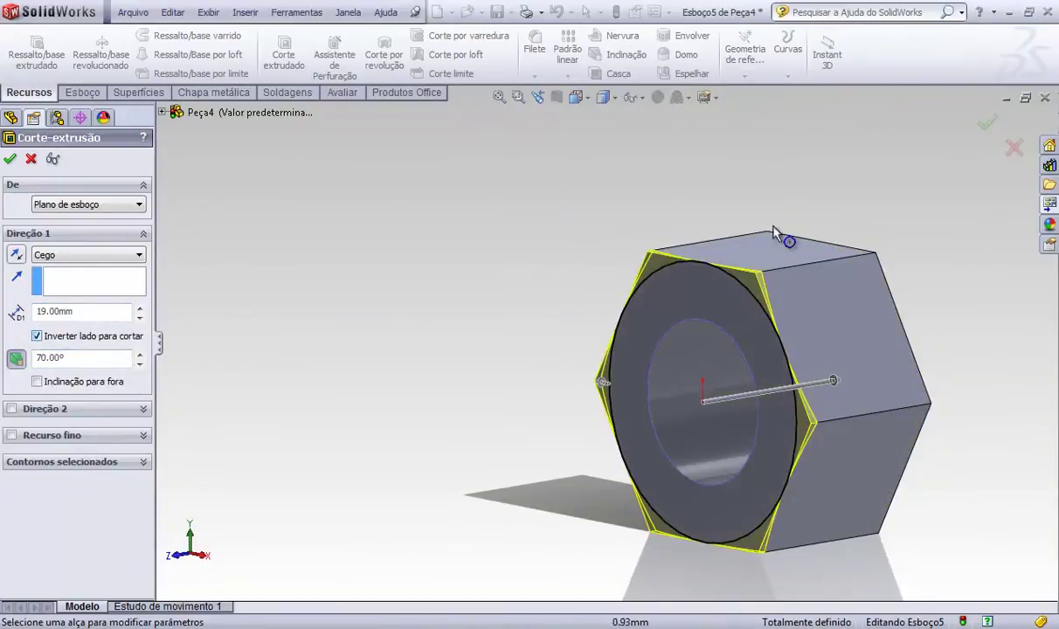
click(986, 127)
- Mirror the corner chamfer cut about the front plane onto the nut's opposite face
middle_drag(887, 303, 748, 280)
scroll(695, 275, down, 2)
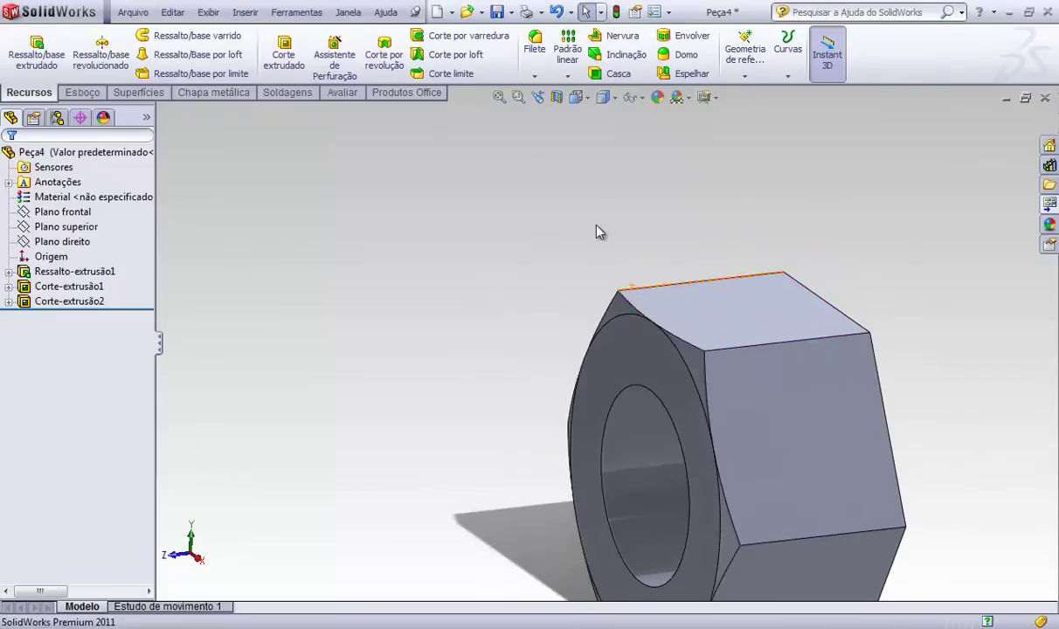
click(567, 76)
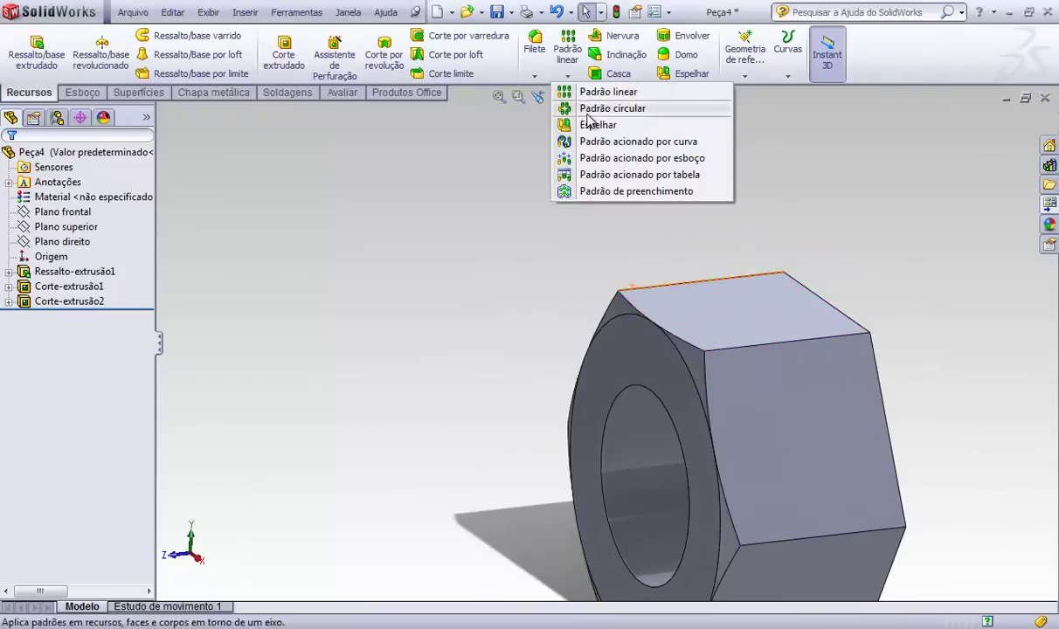
click(598, 125)
scroll(561, 287, up, 2)
click(163, 112)
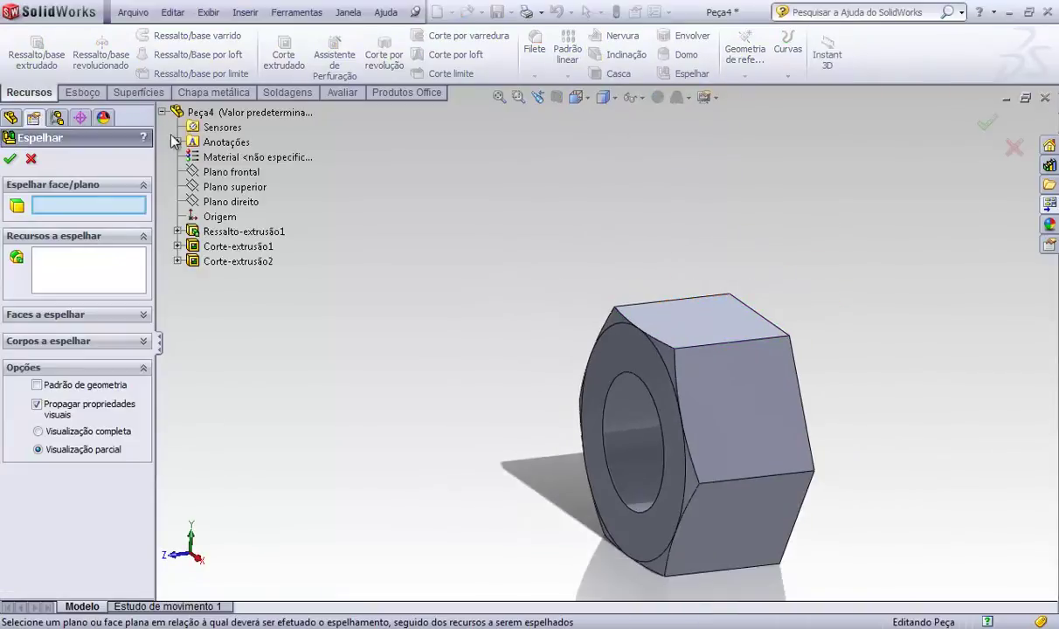
click(233, 173)
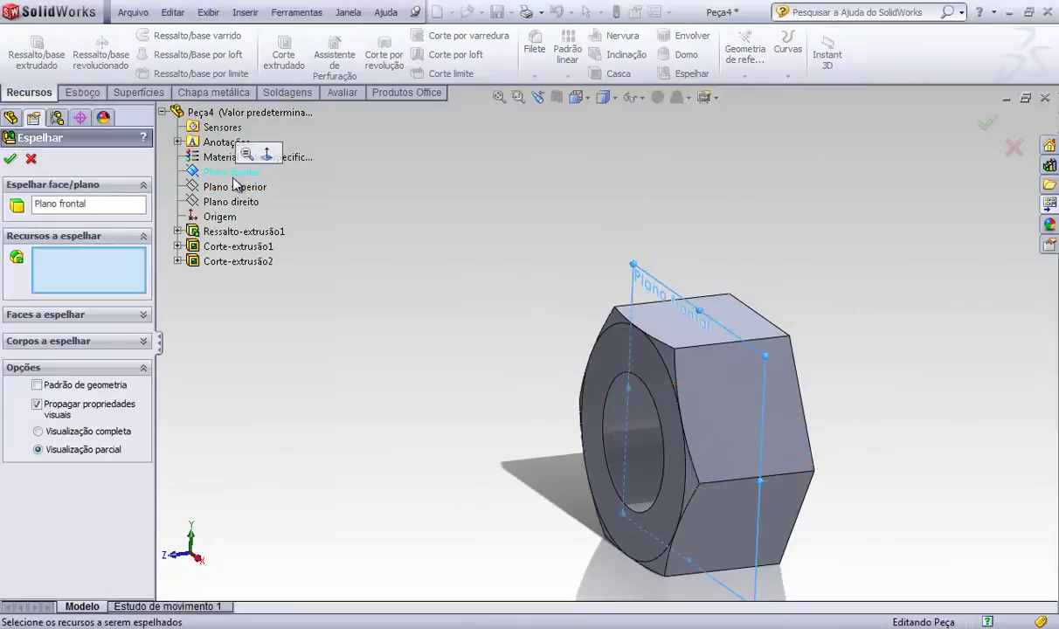
click(810, 365)
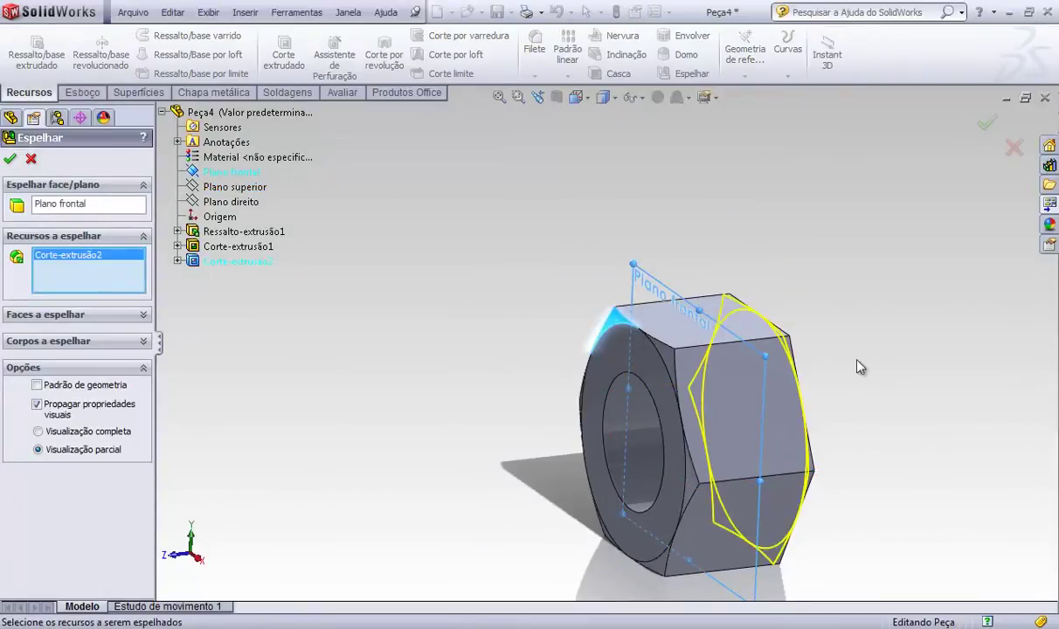
click(988, 125)
- Save the nut part under the name Porca
middle_drag(906, 243, 570, 268)
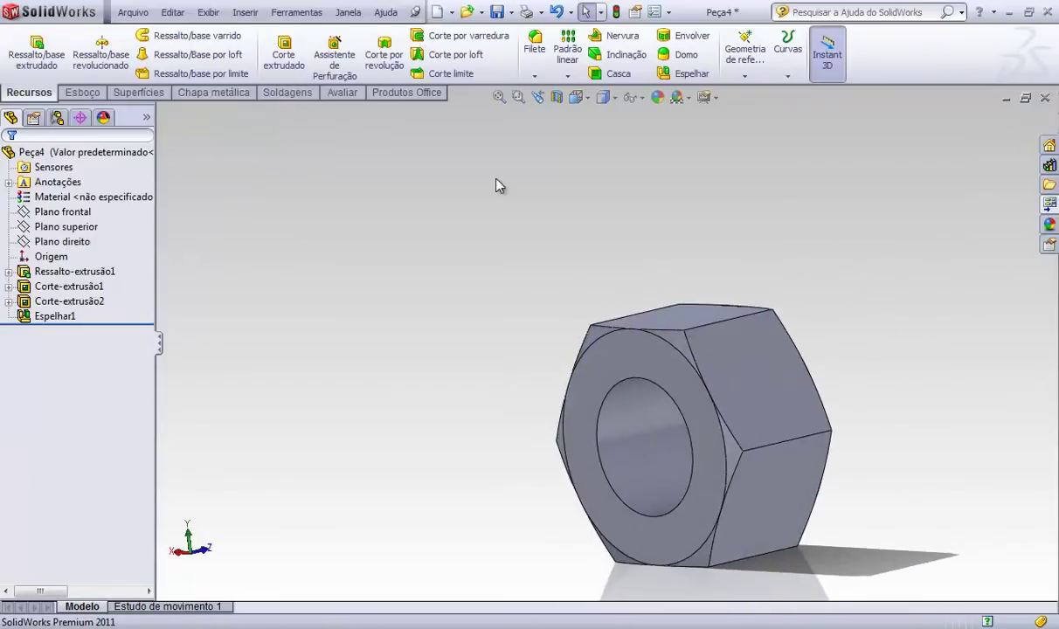
click(513, 14)
click(503, 47)
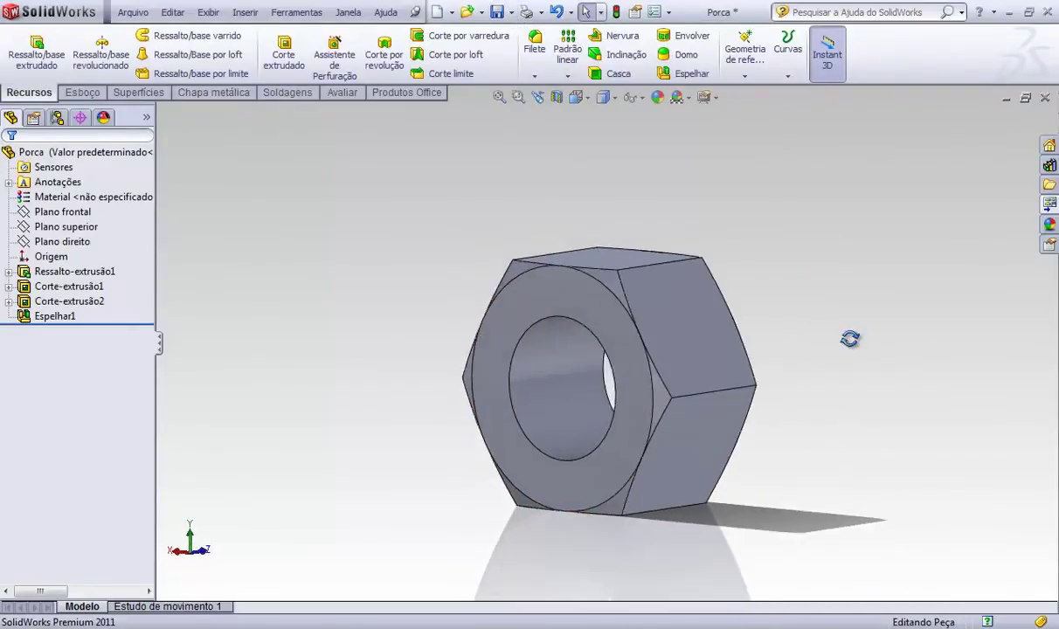
- Insert the Parafuso part into the nut file and place it beside the nut
middle_drag(850, 339, 731, 320)
scroll(690, 301, up, 3)
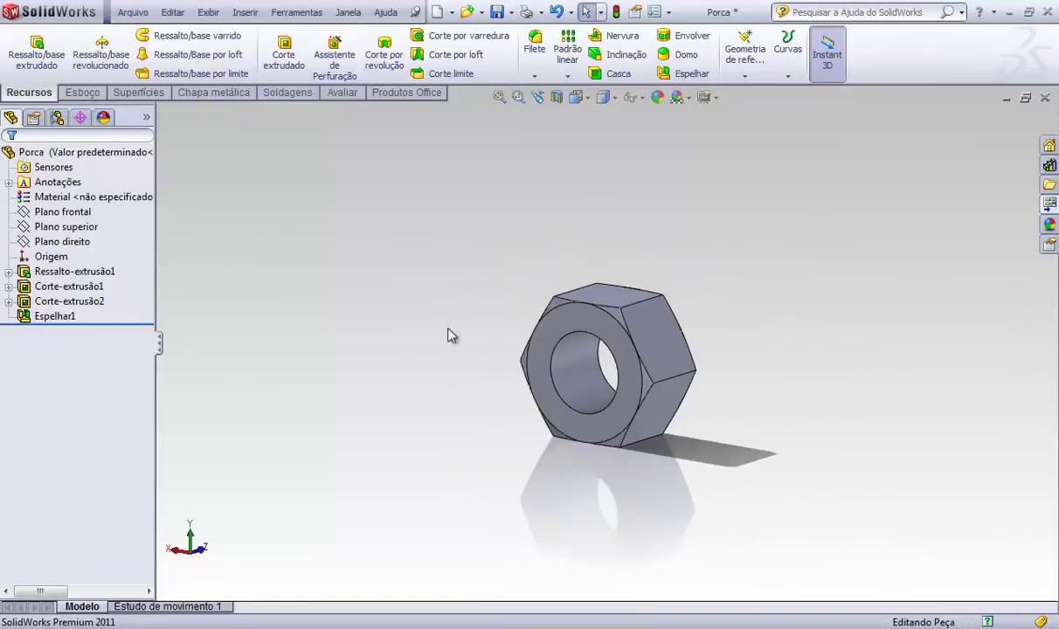
click(245, 12)
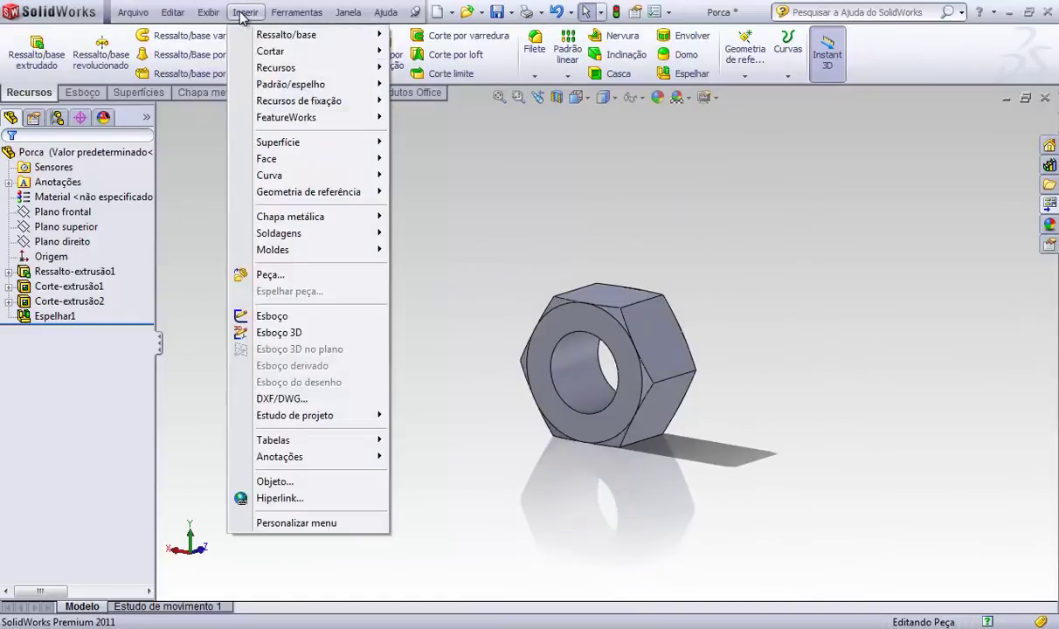
click(288, 276)
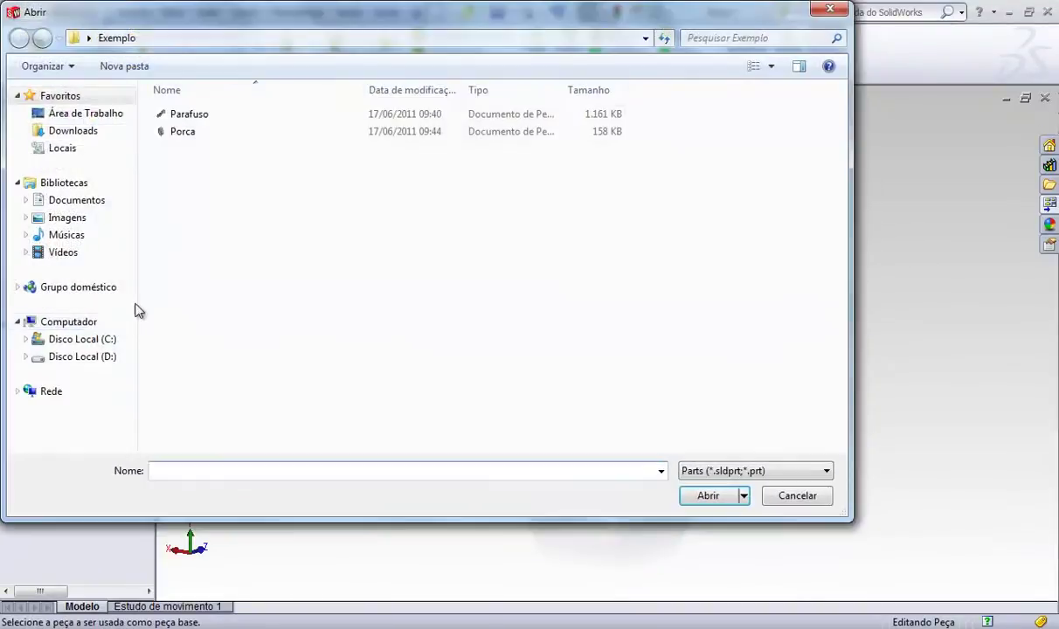
double_click(200, 122)
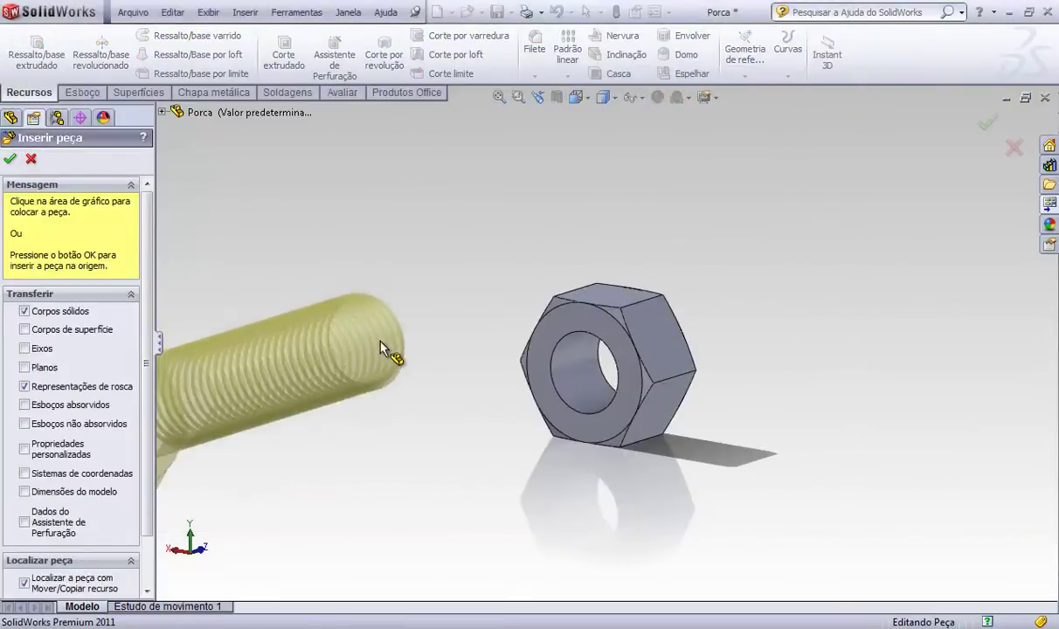
click(474, 328)
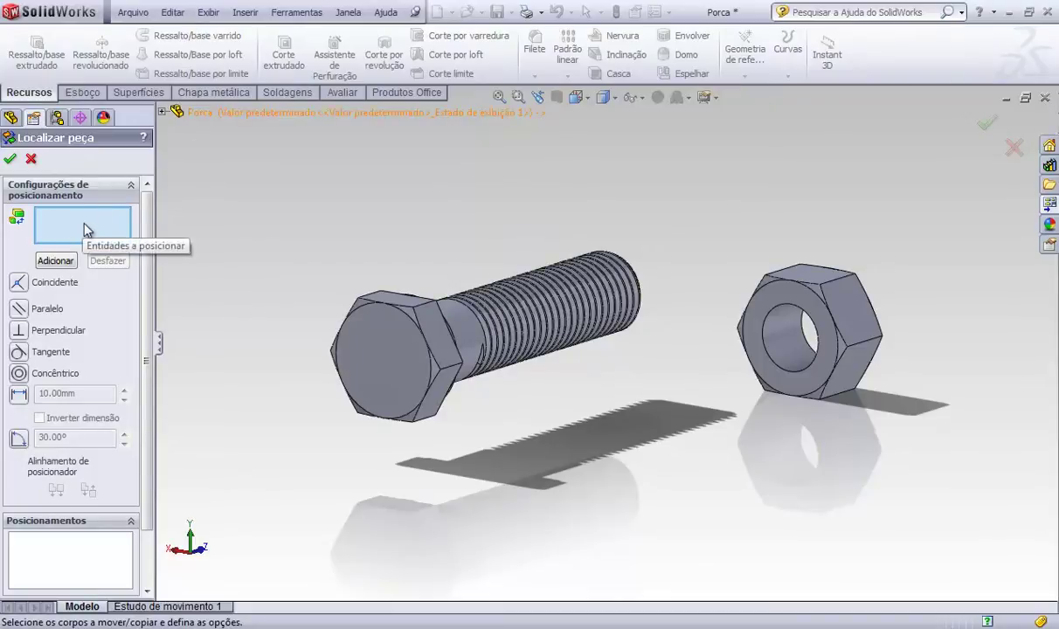
- Try to position the bolt's shank concentric with the nut's bore and undo the bolt's insertion
scroll(454, 333, down, 3)
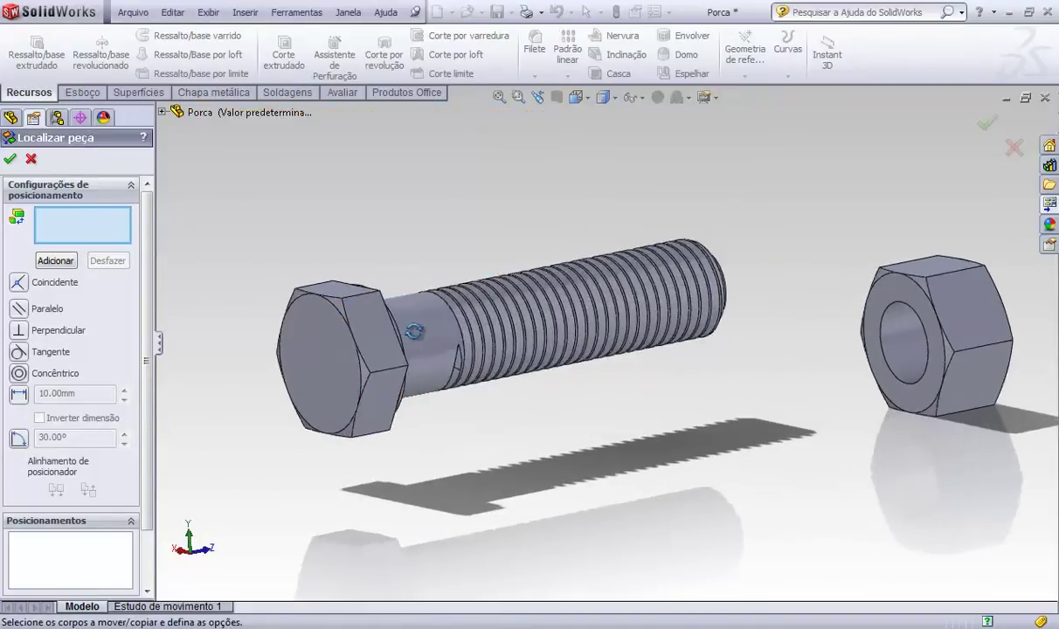
click(402, 341)
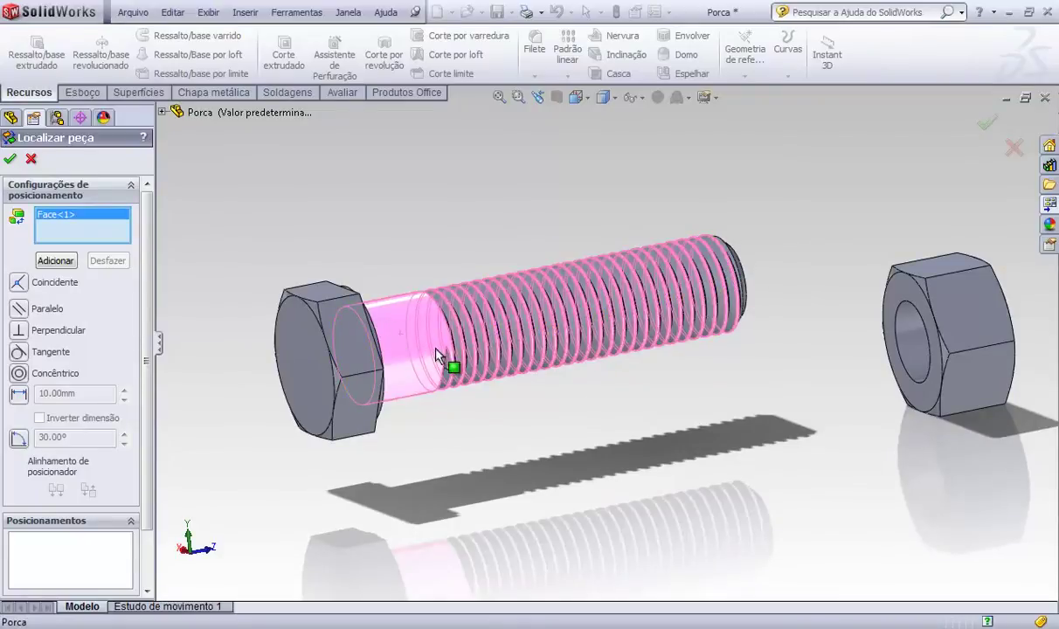
scroll(869, 373, down, 3)
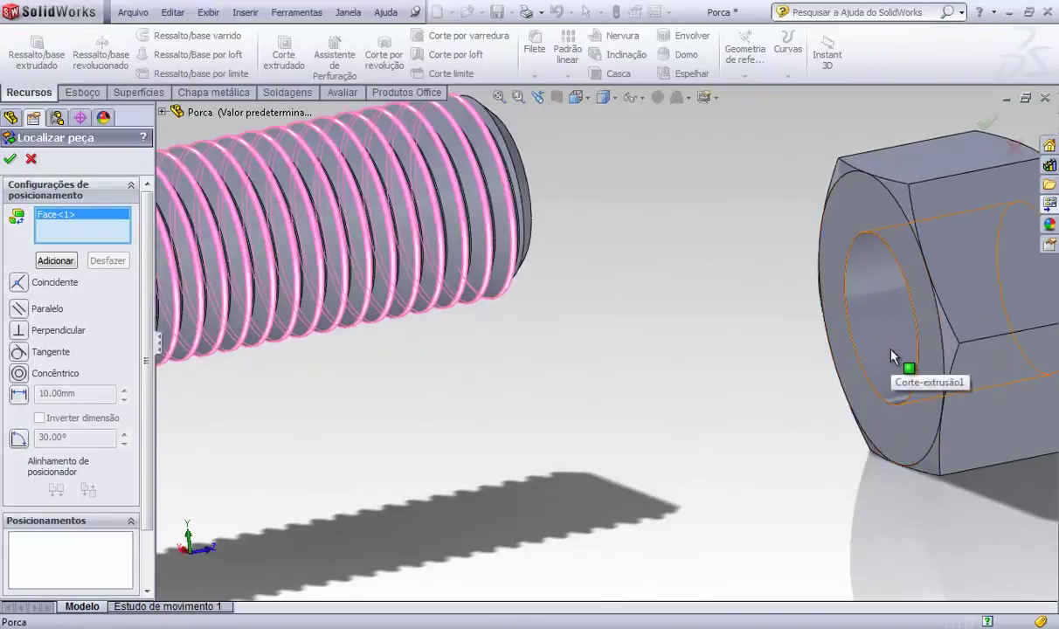
click(893, 356)
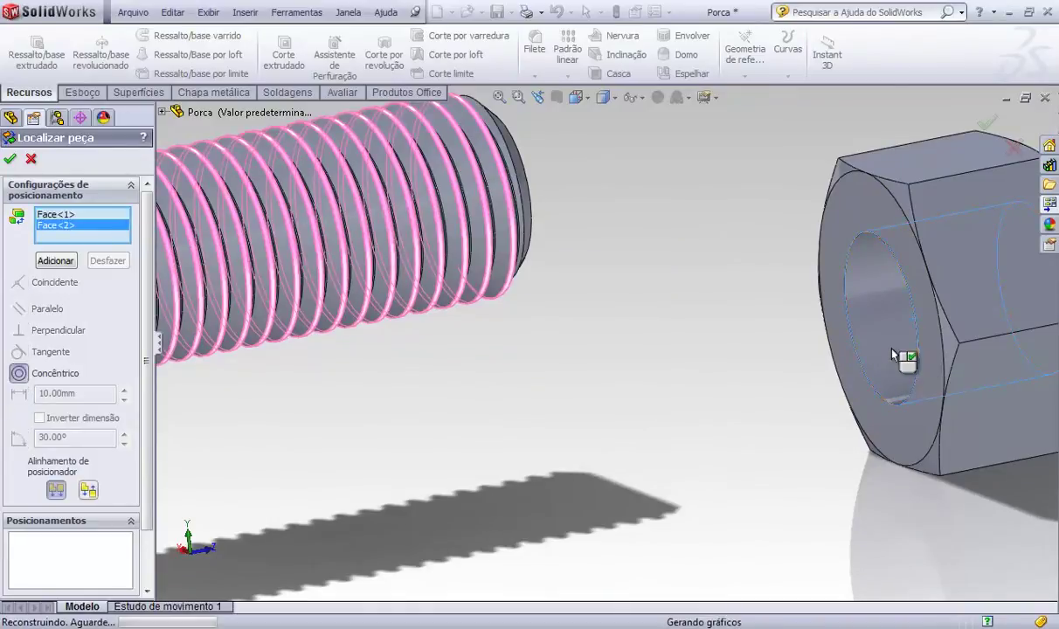
scroll(698, 356, up, 5)
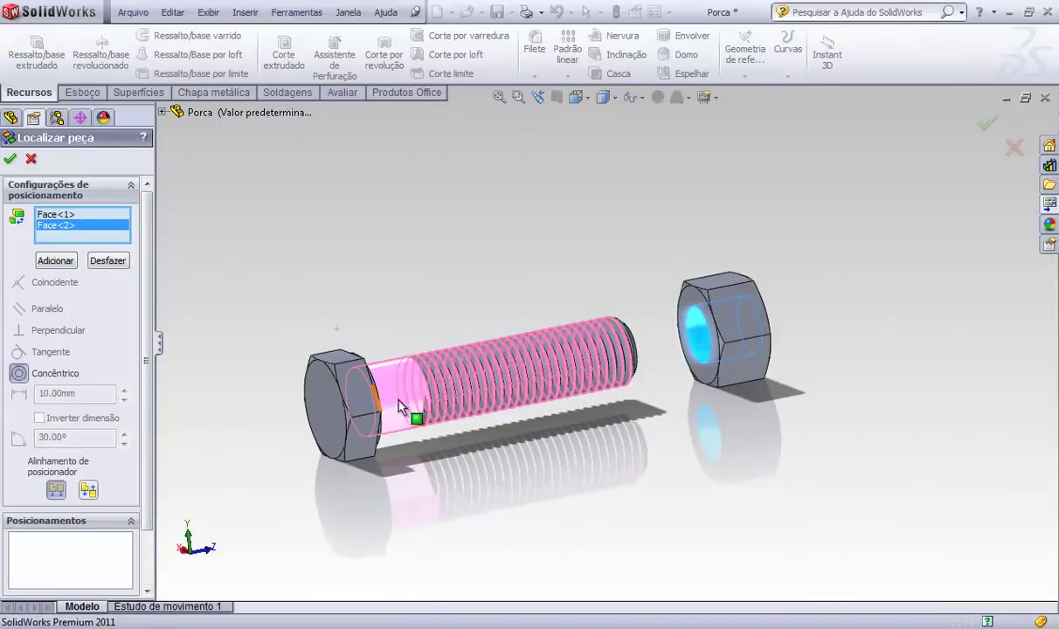
click(10, 160)
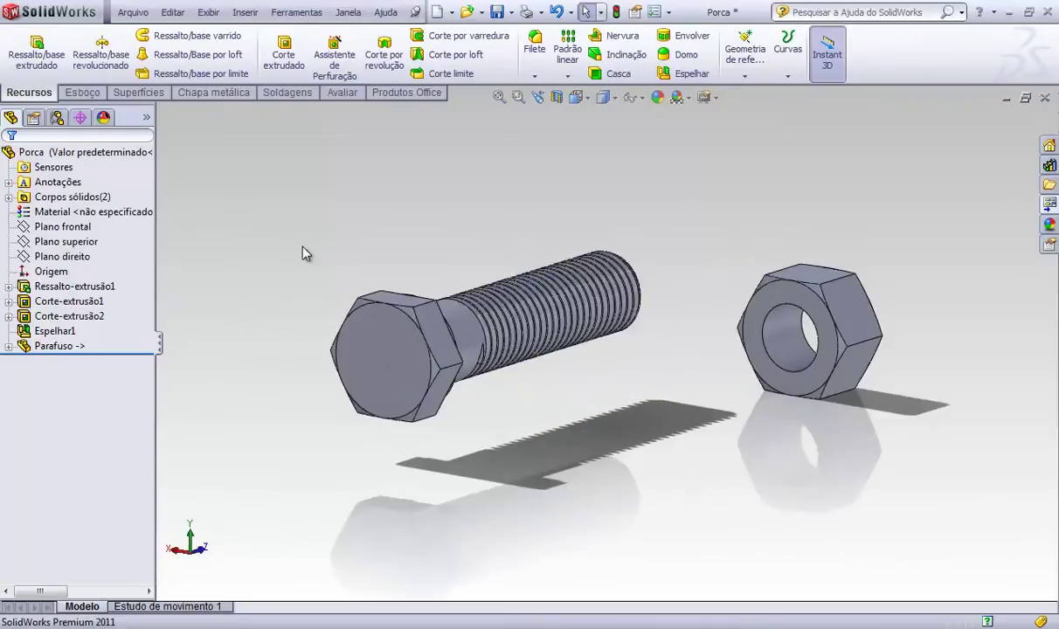
key(ctrl+z)
- Insert the Parafuso part into the nut file again and place it beside the nut
click(245, 12)
click(278, 275)
double_click(197, 115)
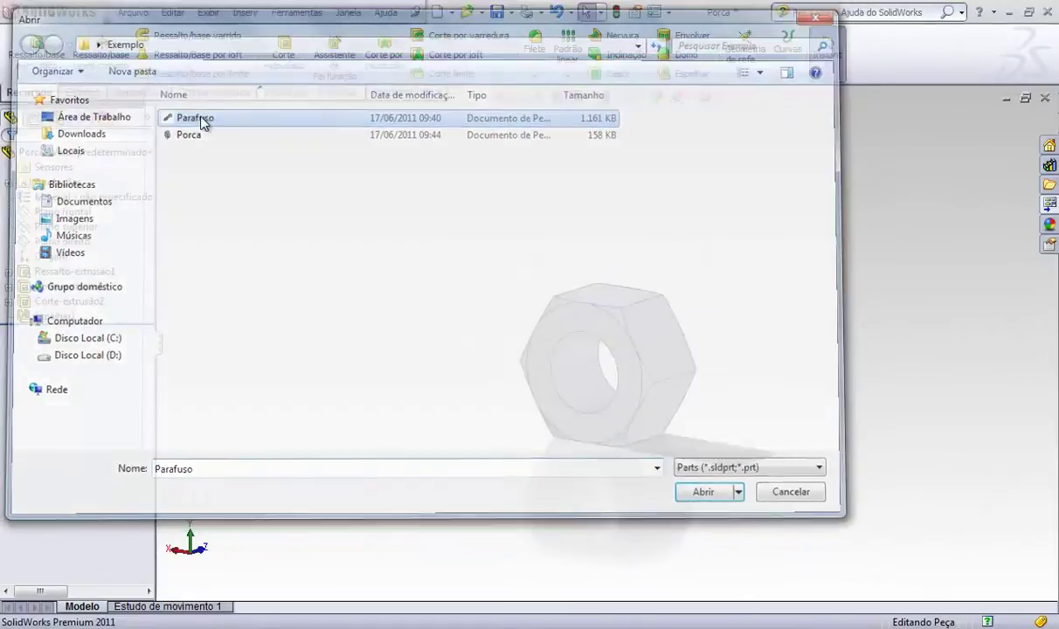
click(451, 270)
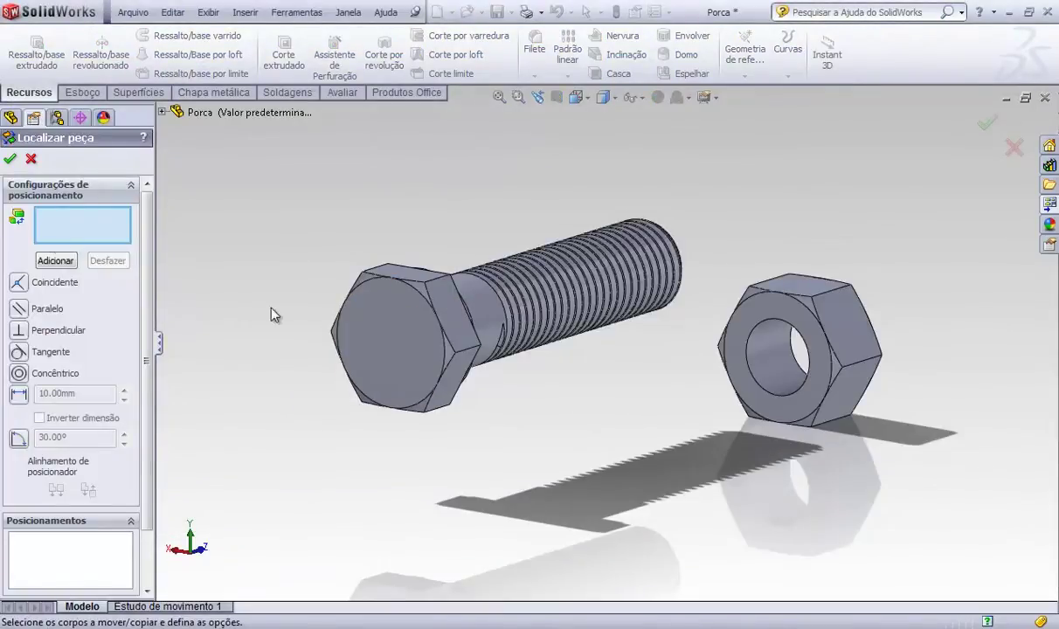
- Add a concentric mate between the bolt's cylindrical shank and the nut's bore
middle_drag(504, 357, 451, 326)
click(430, 311)
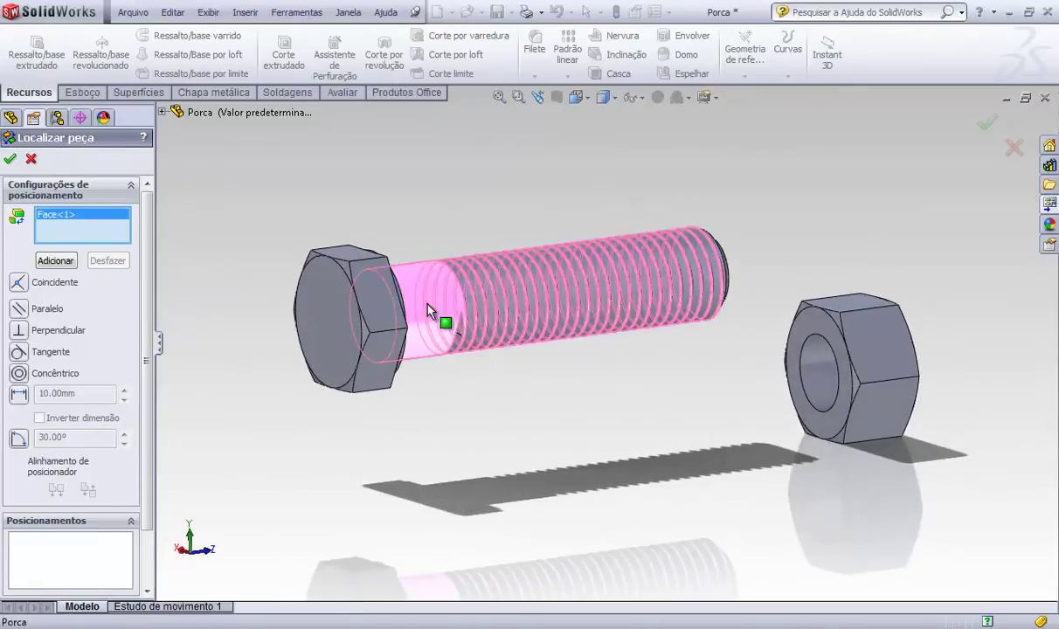
click(822, 378)
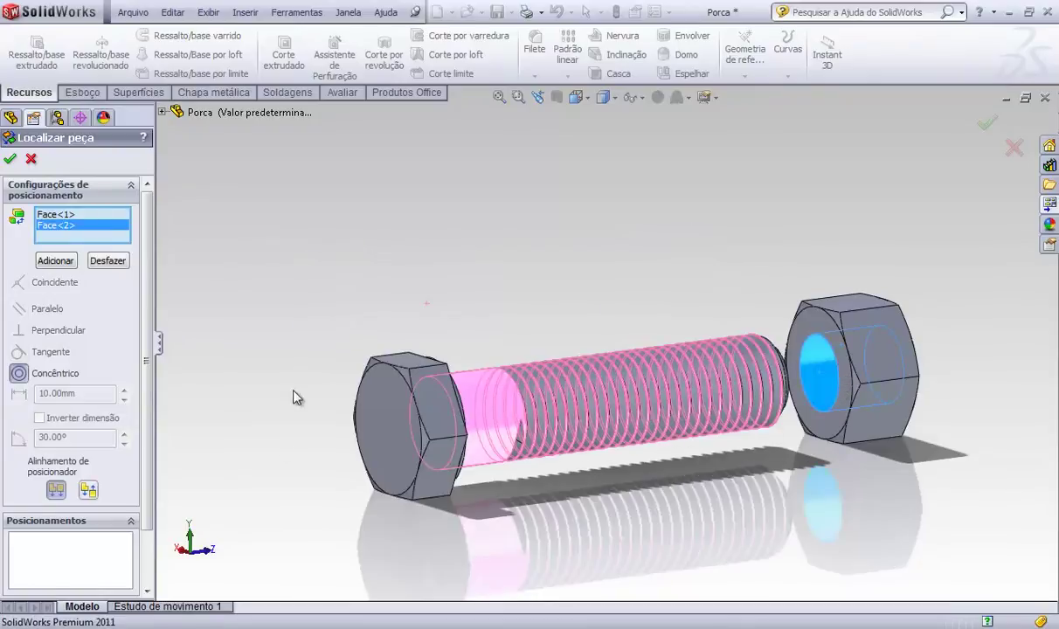
click(56, 260)
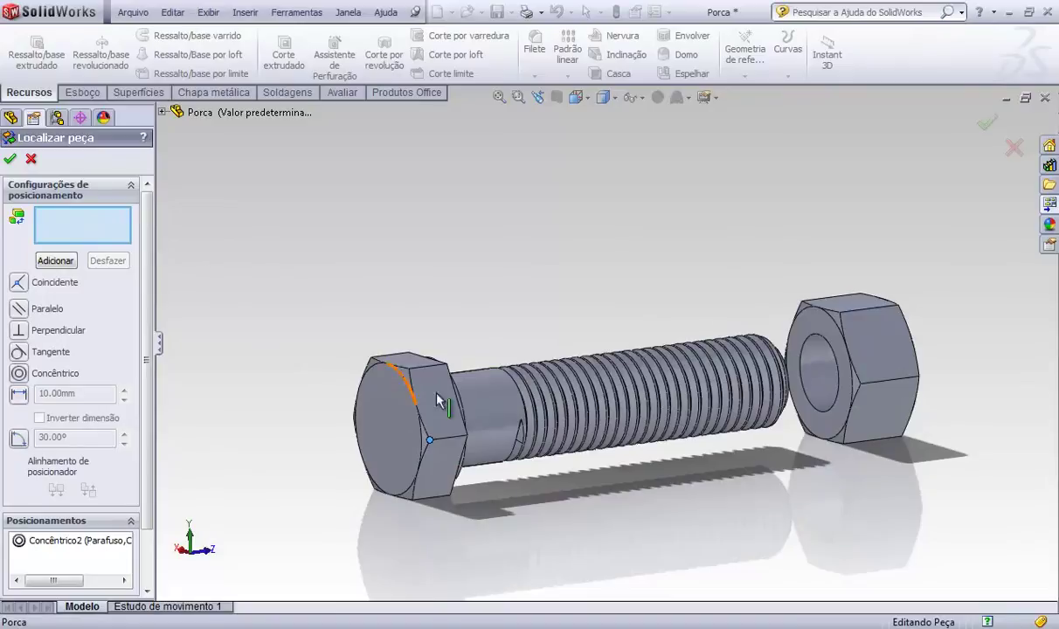
- Position the bolt with a 30 mm distance between the nut's face and the underside of the bolt head
click(825, 332)
middle_drag(714, 320, 629, 325)
click(411, 373)
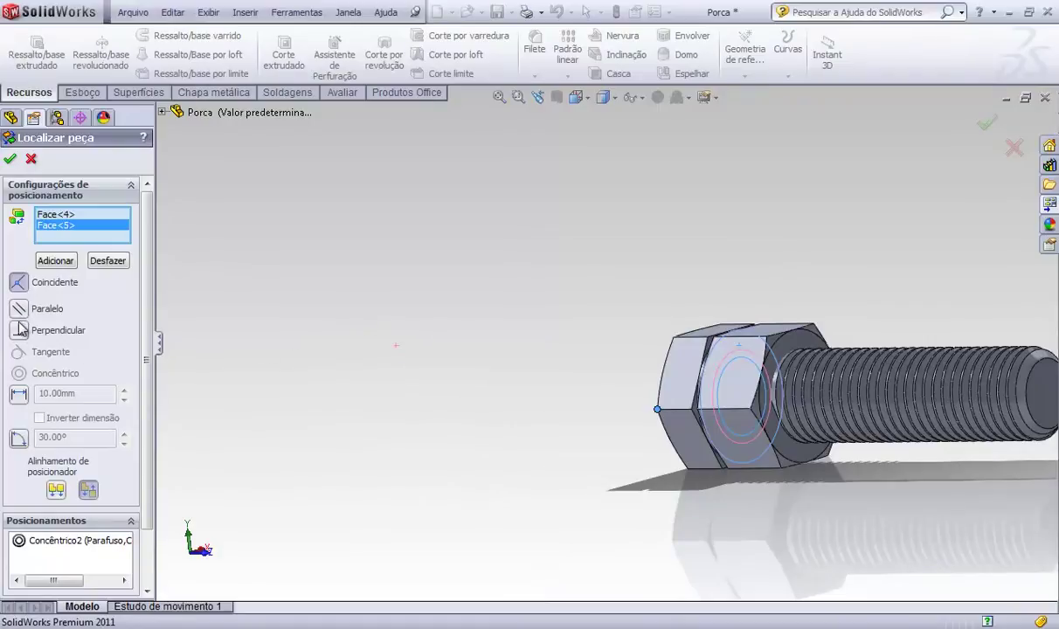
click(18, 394)
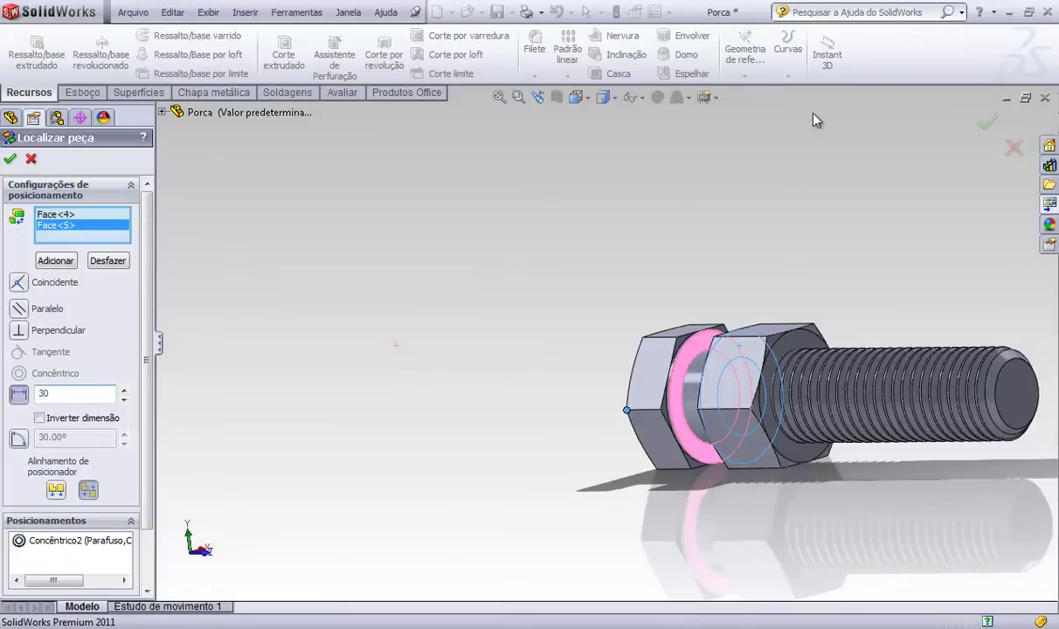
text(30)
key(Return)
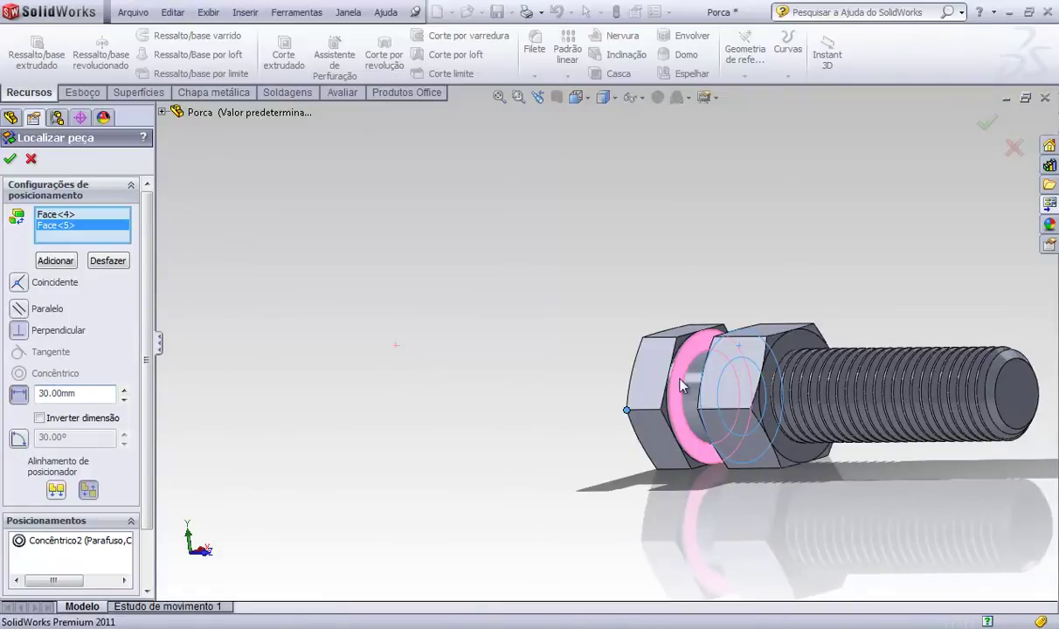
middle_drag(697, 393, 781, 394)
scroll(915, 423, down, 3)
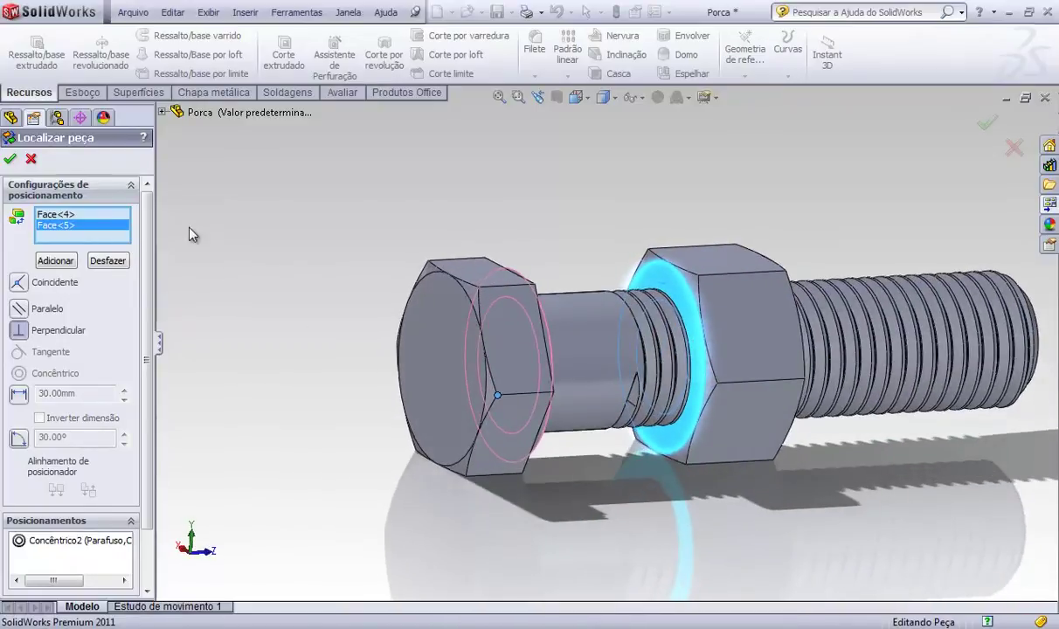
click(10, 158)
middle_drag(662, 243, 695, 240)
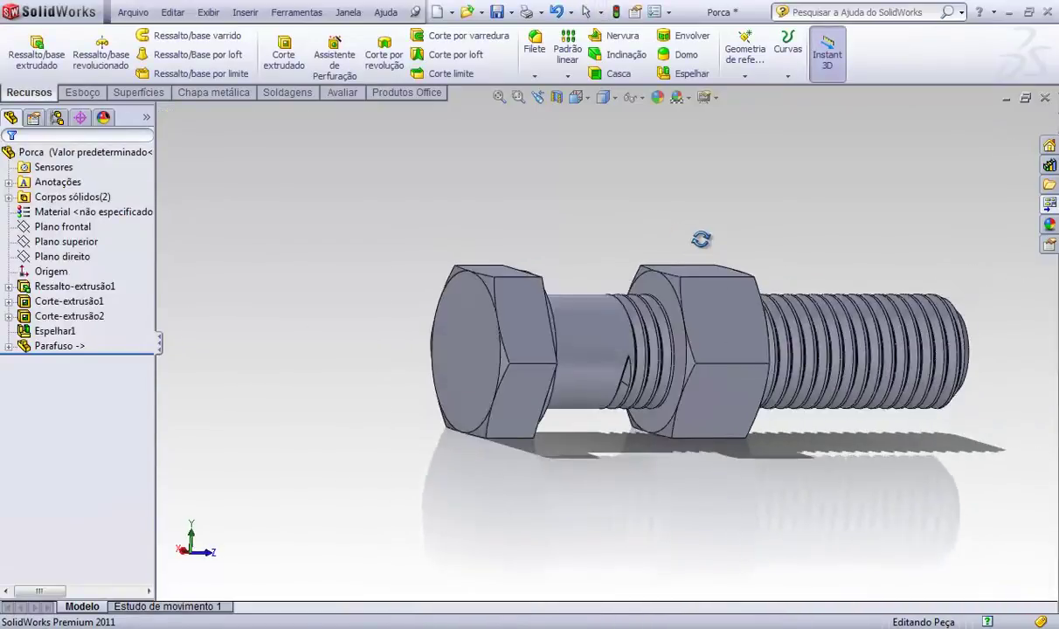
scroll(691, 280, down, 5)
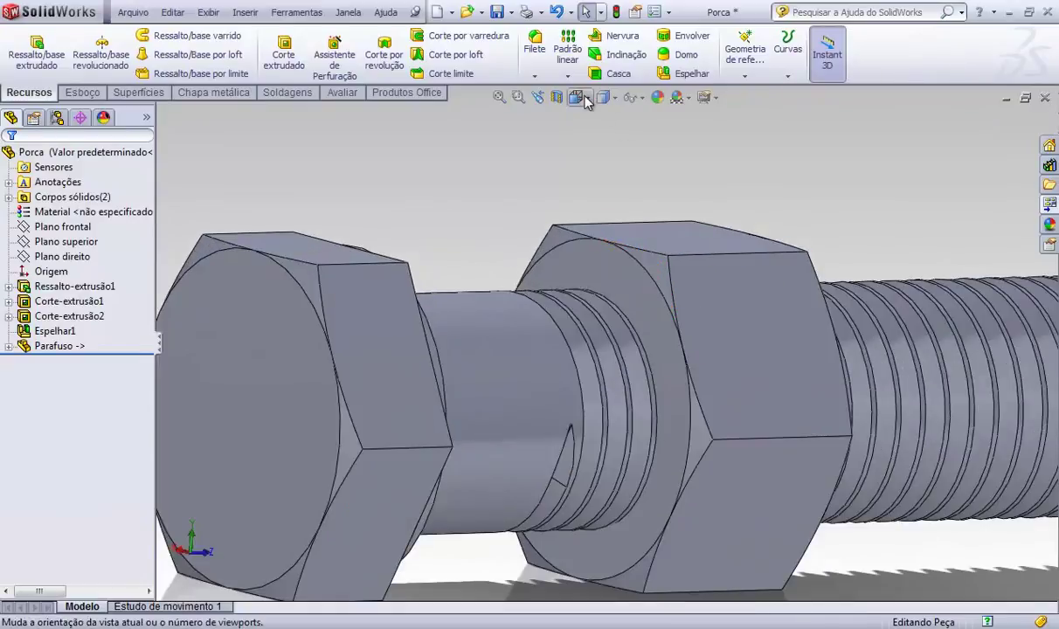
click(558, 97)
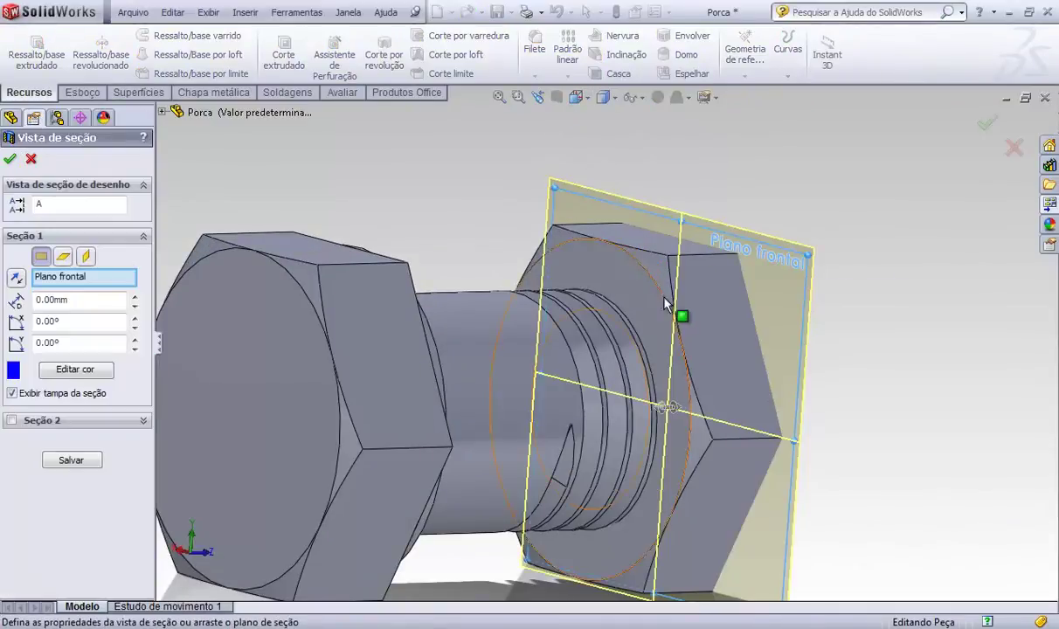
click(63, 256)
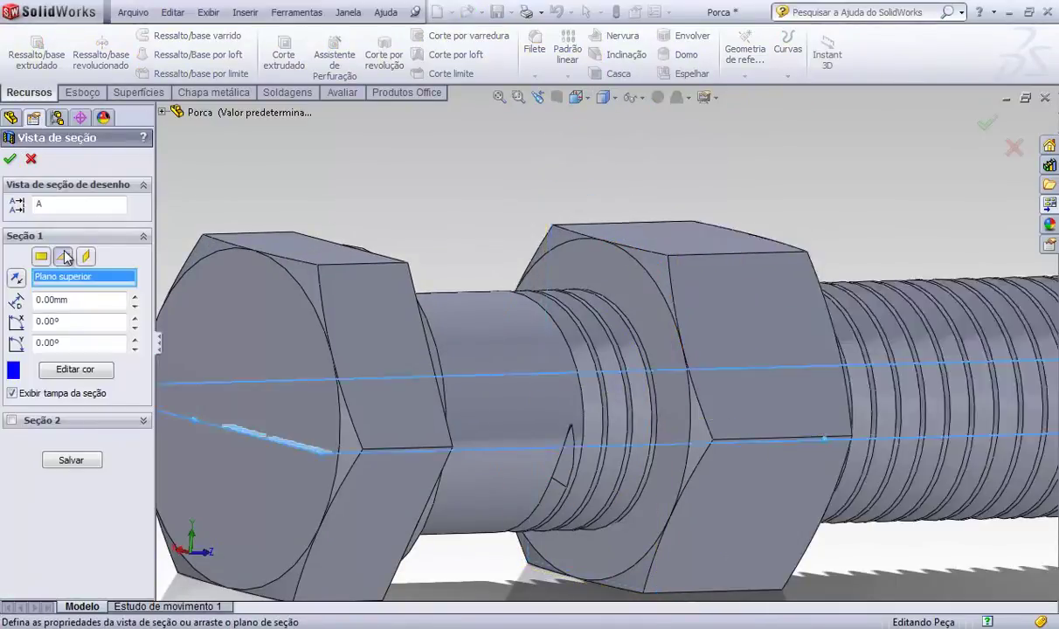
click(85, 256)
middle_drag(510, 315, 362, 333)
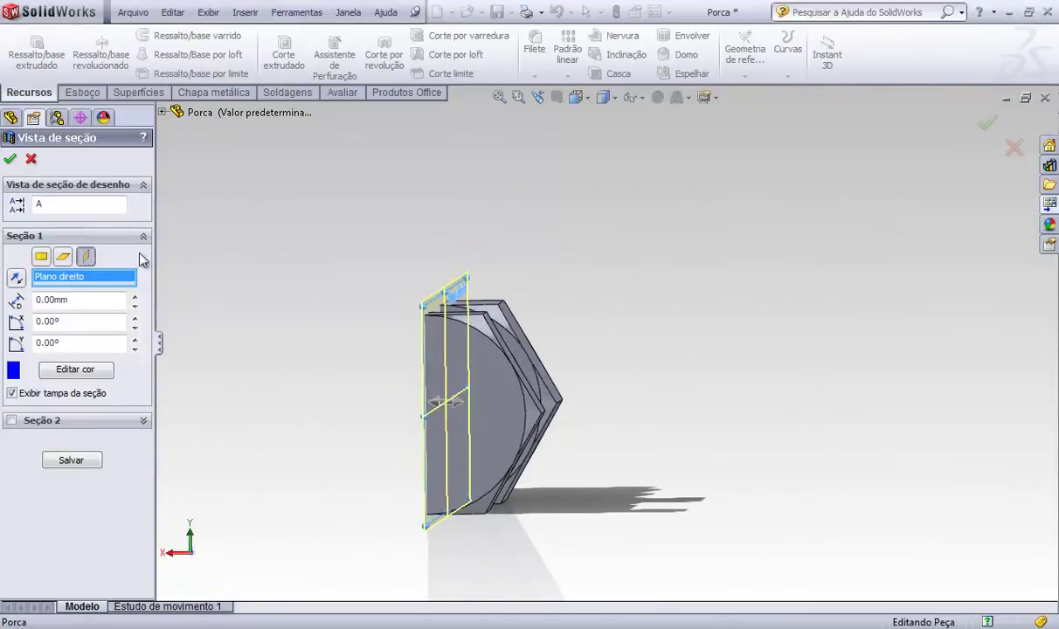
click(1014, 147)
middle_drag(672, 288, 576, 285)
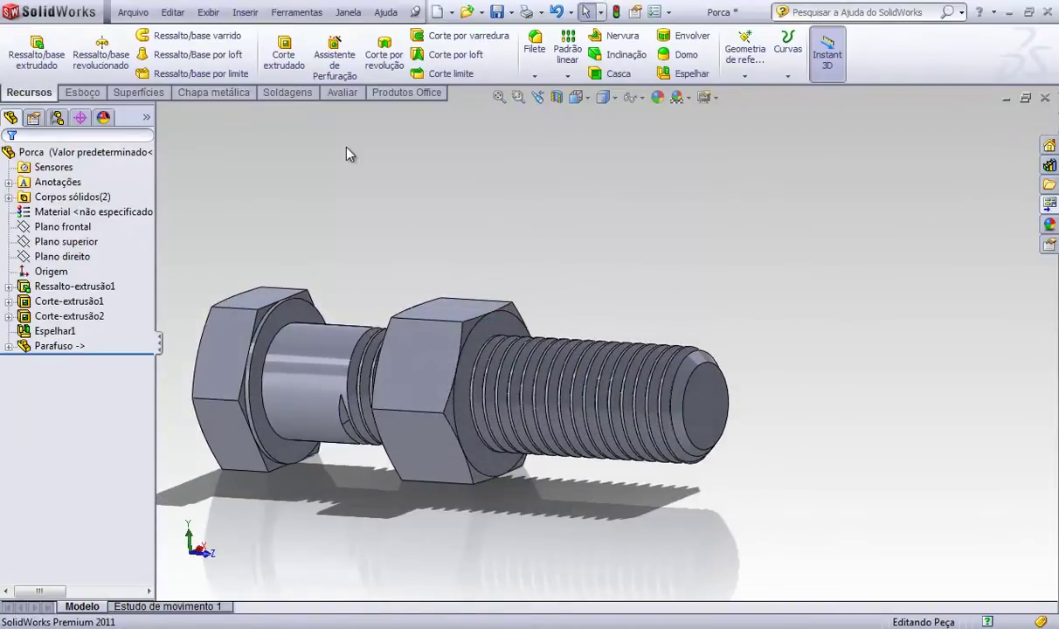
- Combine the two bodies by subtraction, with the nut as the main body and the bolt as the body to subtract
click(238, 15)
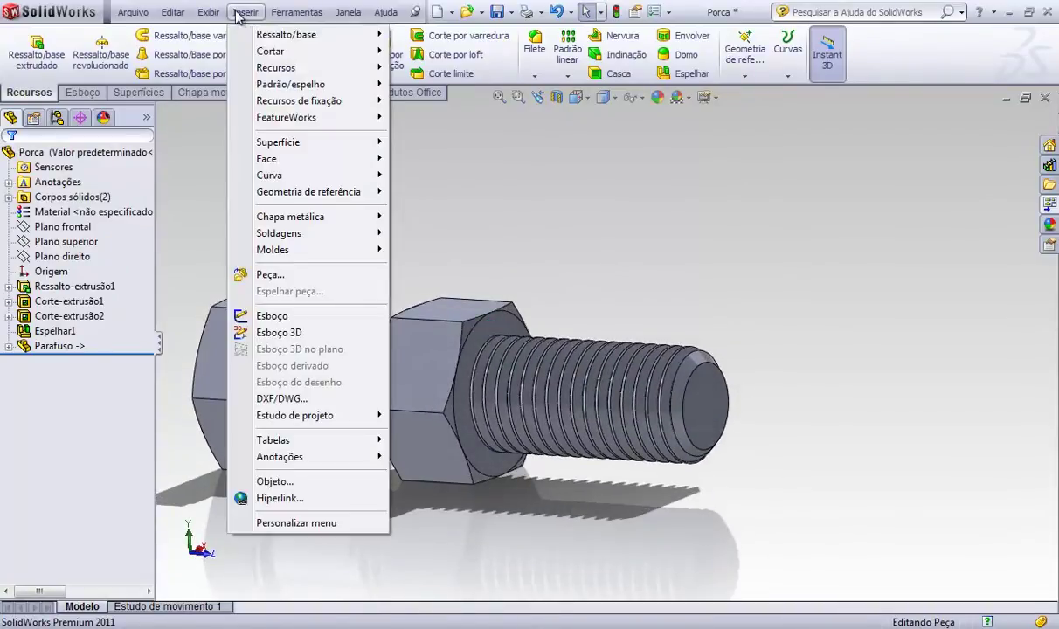
mouse_move(258, 69)
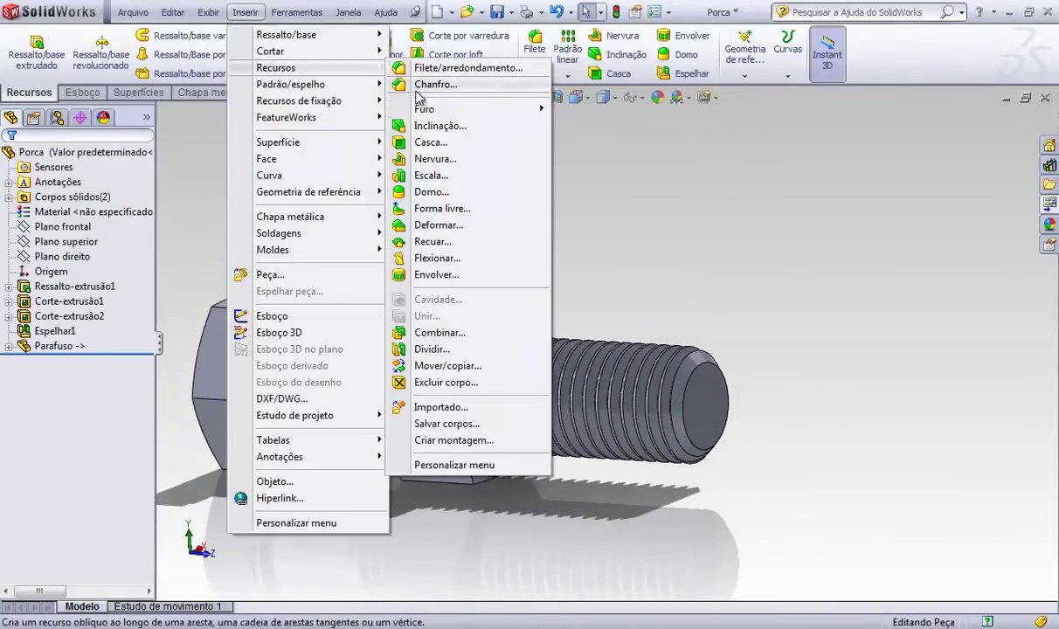
click(439, 332)
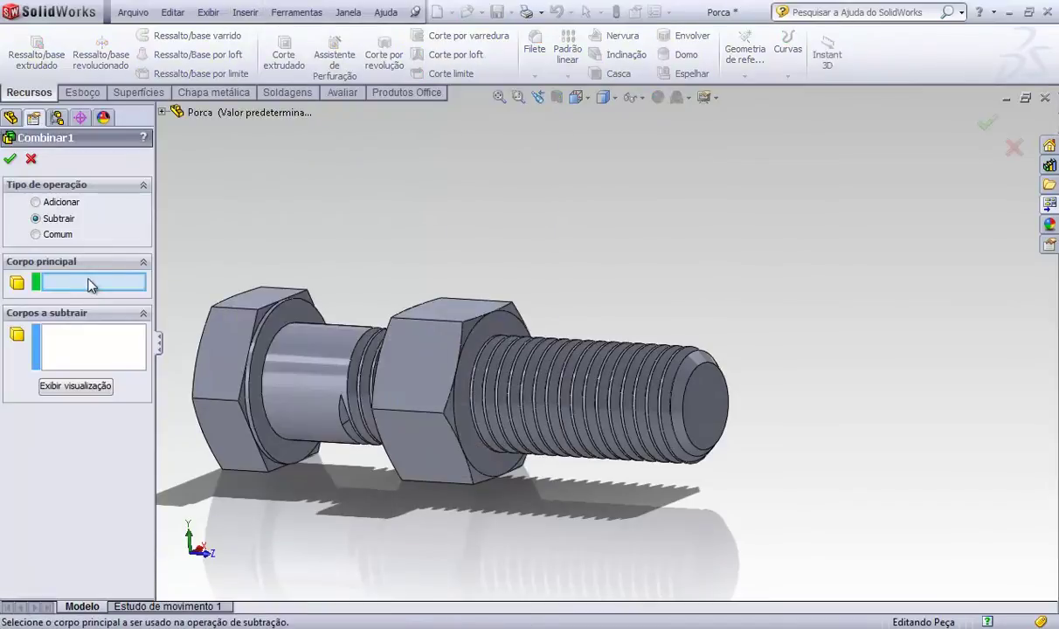
click(433, 334)
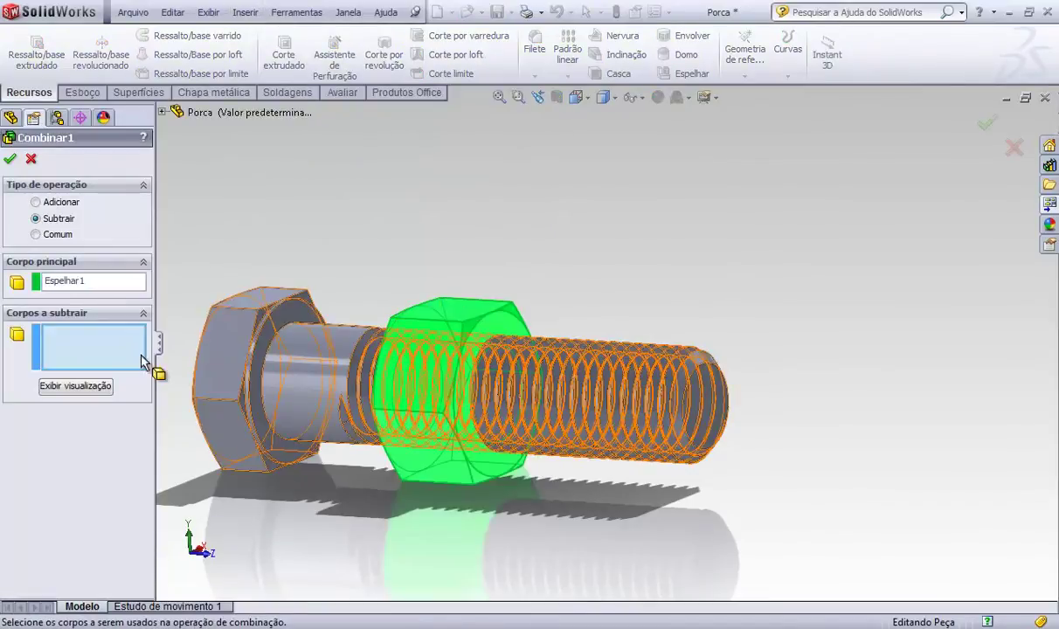
click(318, 363)
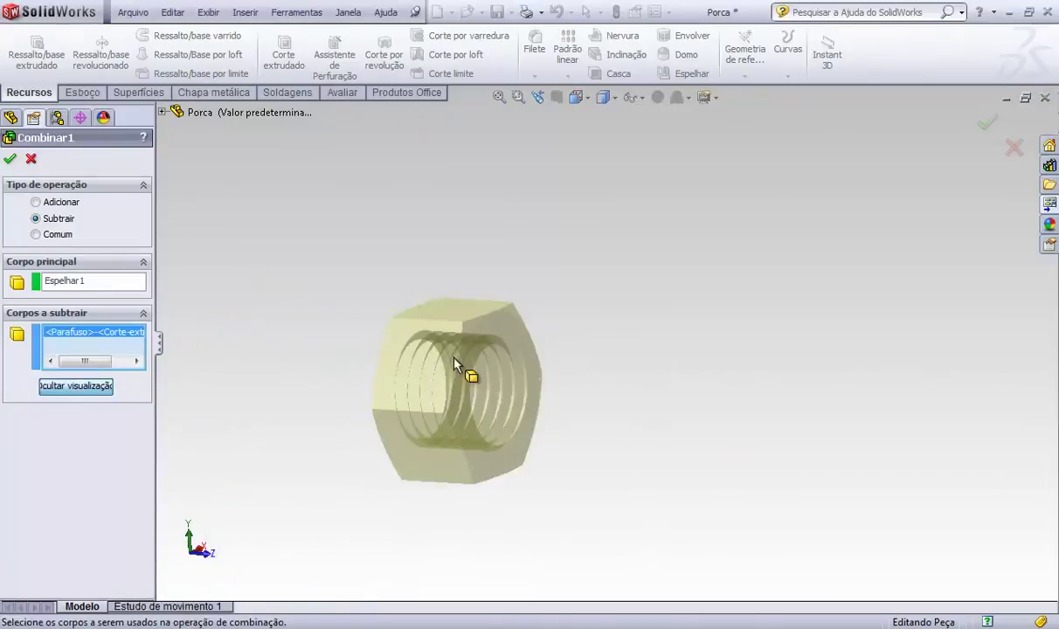
scroll(437, 363, down, 4)
middle_drag(491, 374, 587, 433)
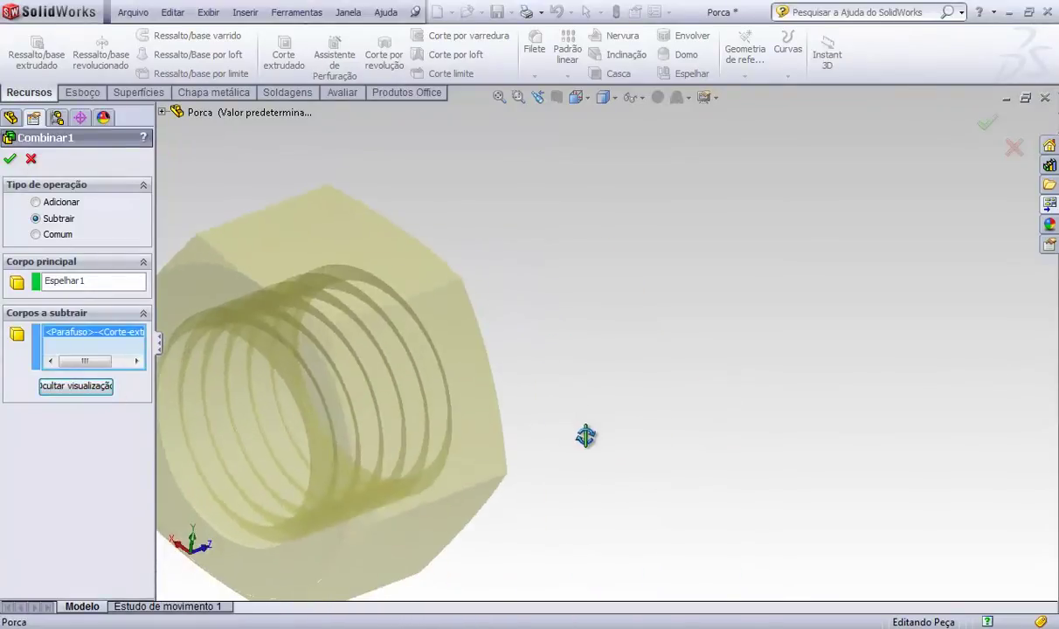
scroll(573, 434, up, 3)
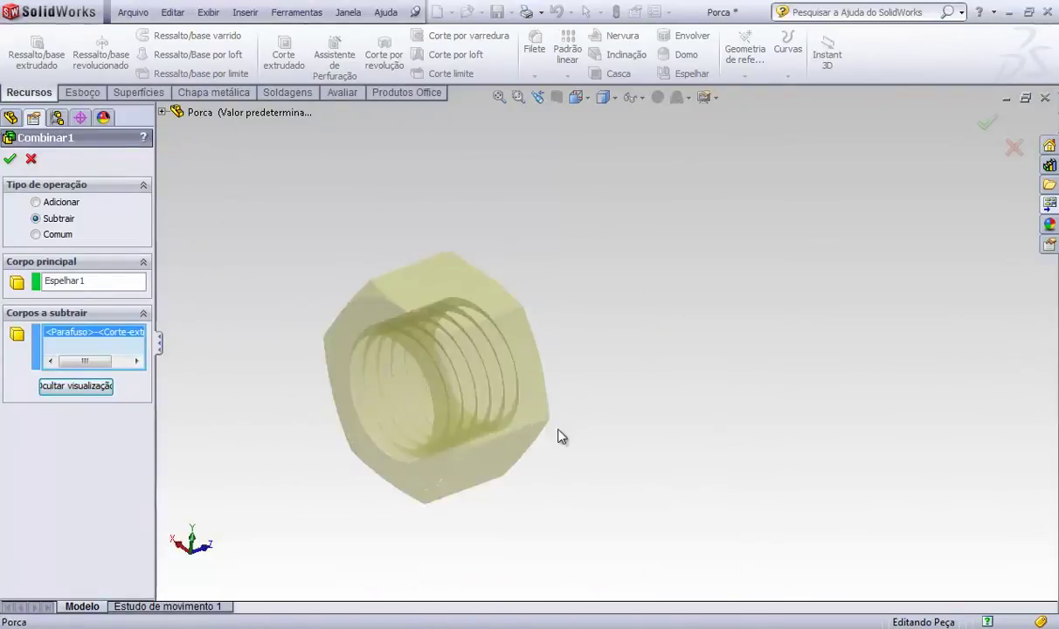
click(74, 388)
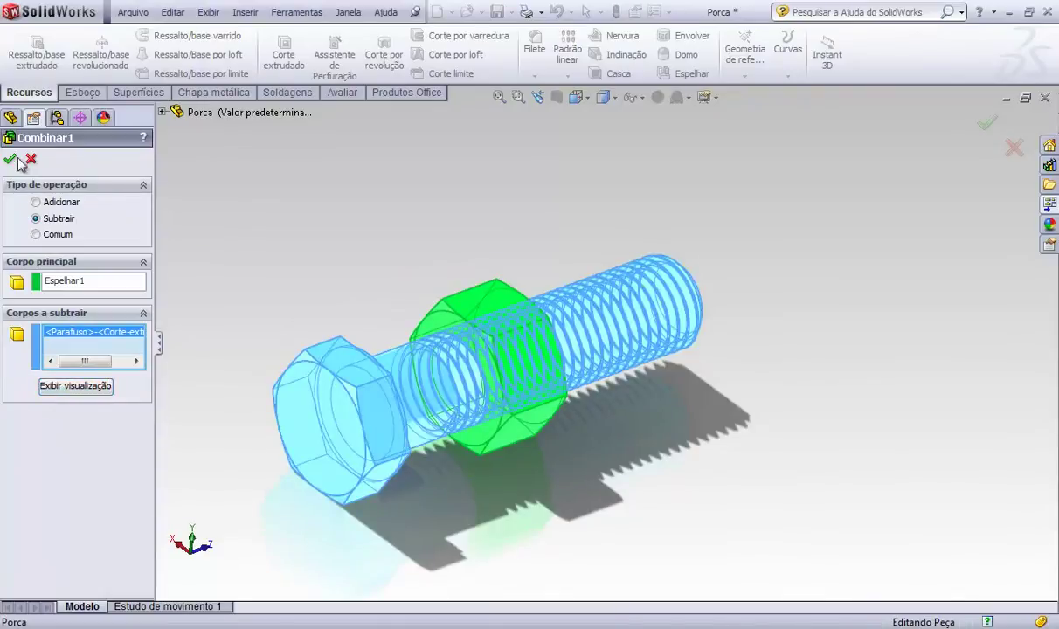
key(Return)
- Examine the thread cut into the nut's bore from several angles
middle_drag(465, 428, 430, 343)
scroll(458, 404, down, 4)
scroll(458, 405, up, 1)
scroll(469, 340, down, 4)
scroll(469, 340, down, 3)
middle_drag(539, 360, 504, 334)
scroll(685, 404, up, 6)
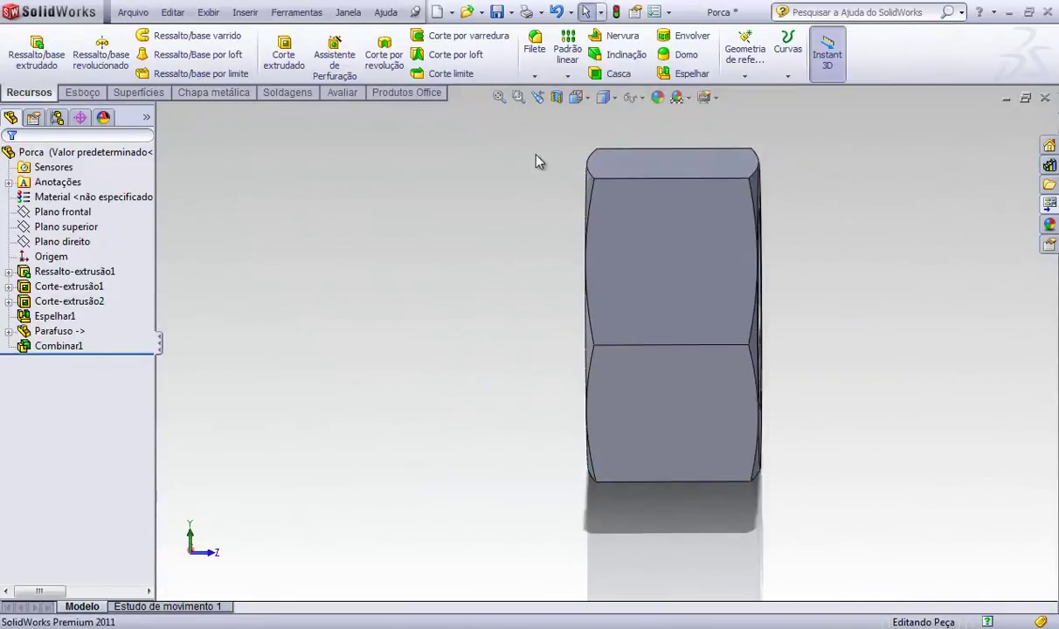
- Section the nut through the right plane with the cut direction reversed and inspect its internal thread profile
click(556, 97)
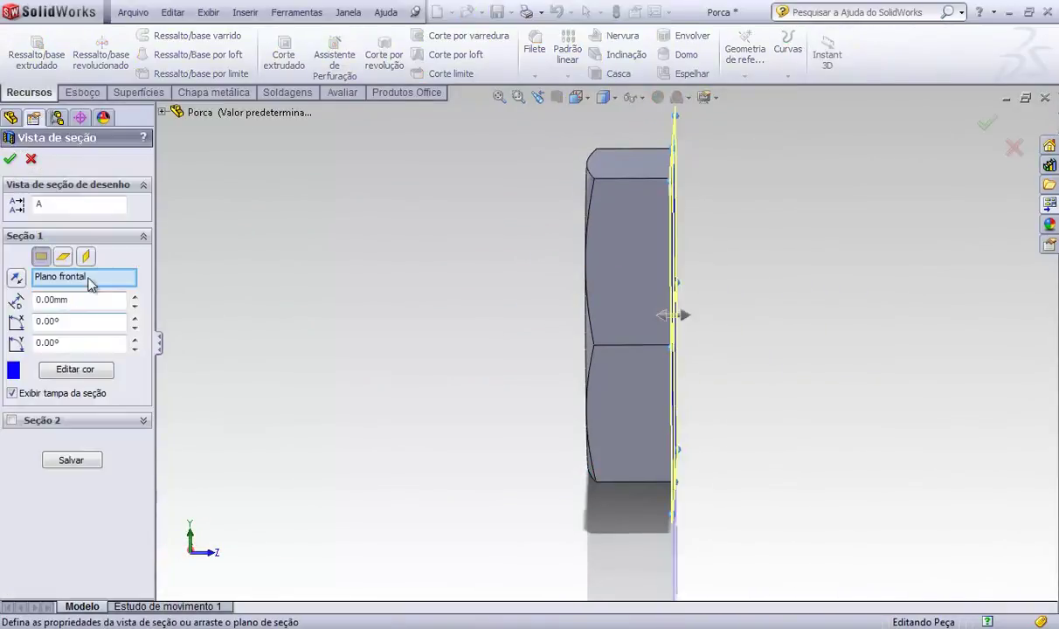
click(63, 257)
click(85, 257)
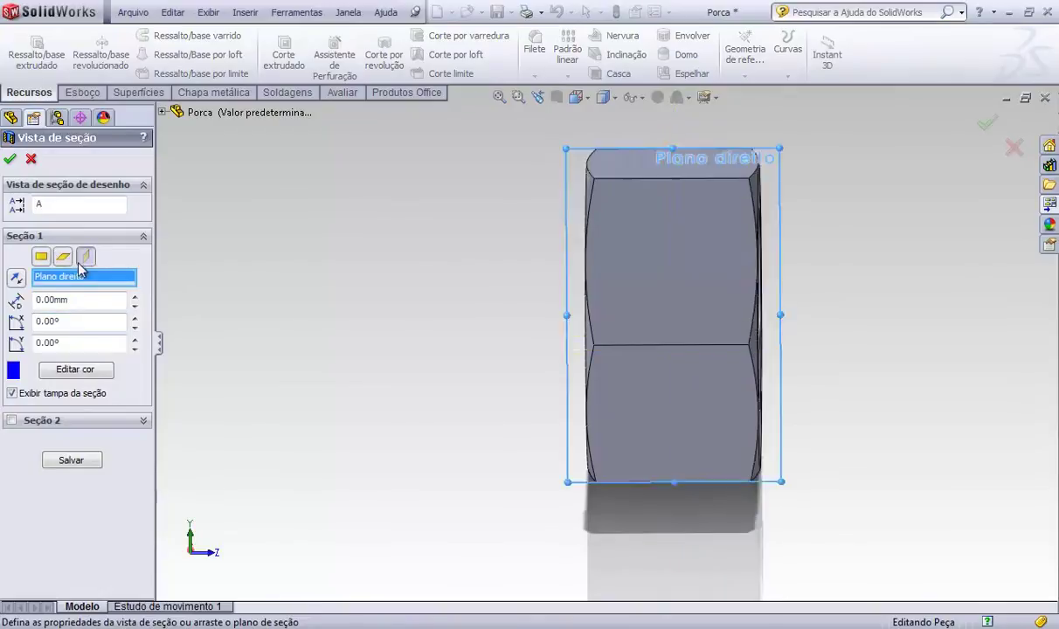
click(17, 280)
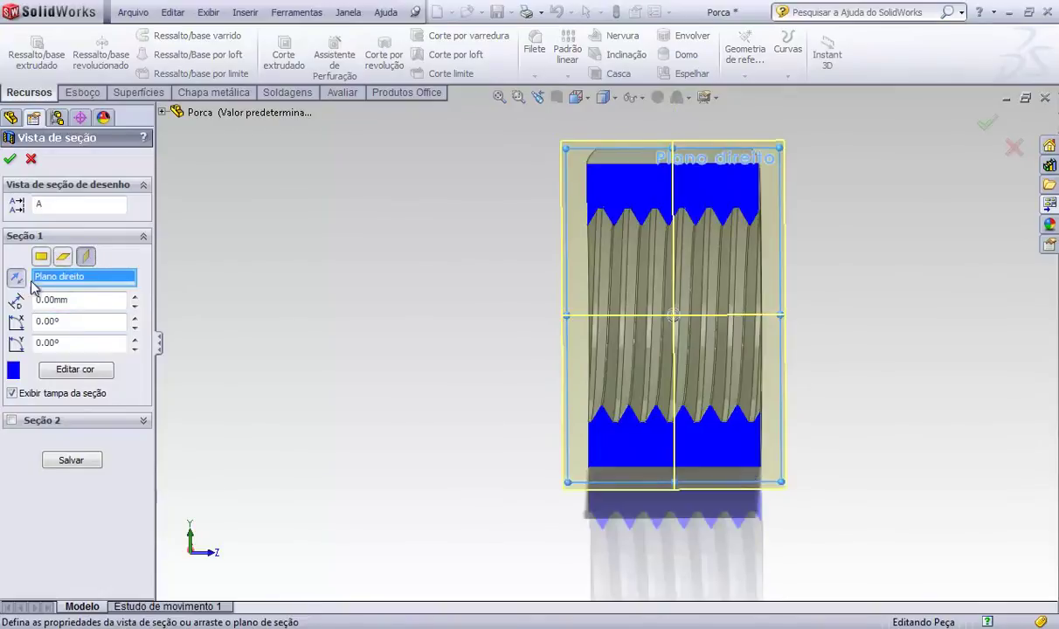
click(987, 123)
scroll(786, 240, down, 3)
middle_drag(753, 243, 750, 274)
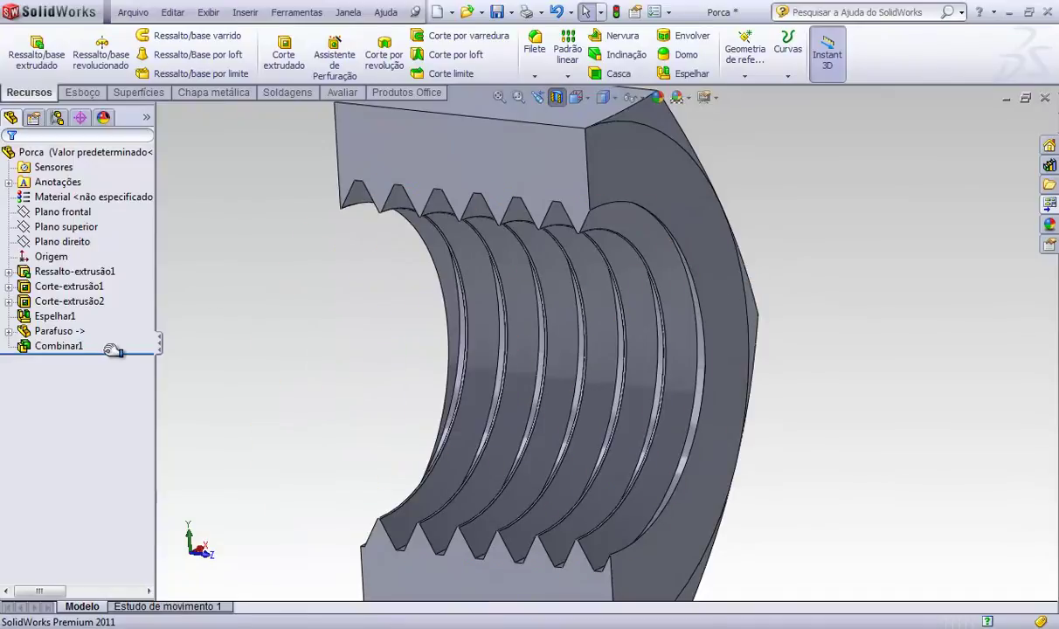
- Roll the model back to just after Espelhar1 and chamfer both circular bore edges 3 mm at 45°
drag(122, 350, 133, 324)
key(f)
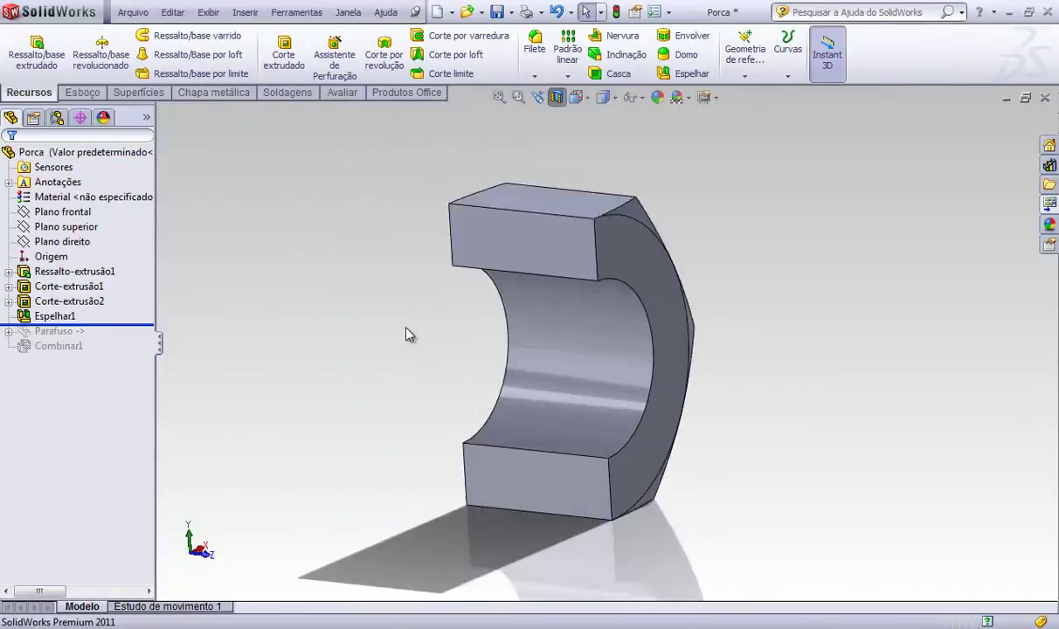
click(535, 77)
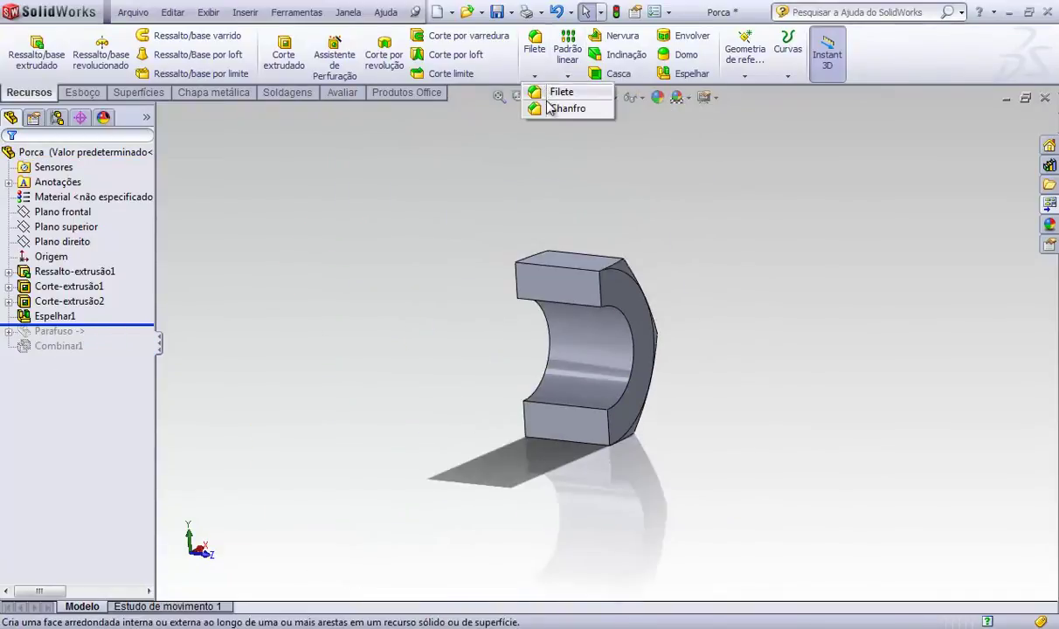
click(549, 108)
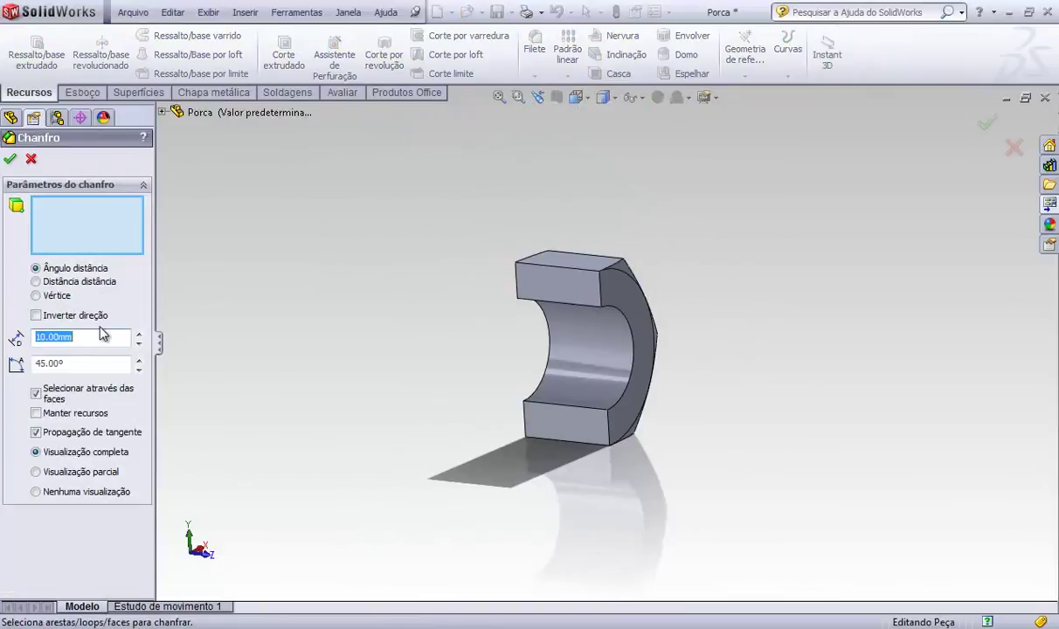
click(551, 327)
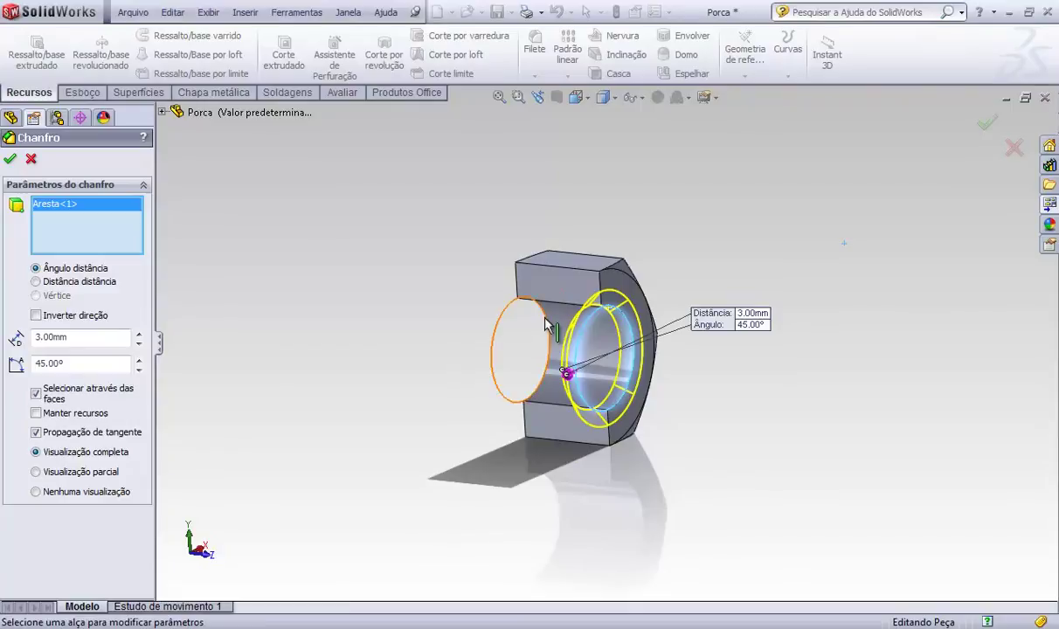
click(545, 325)
click(986, 123)
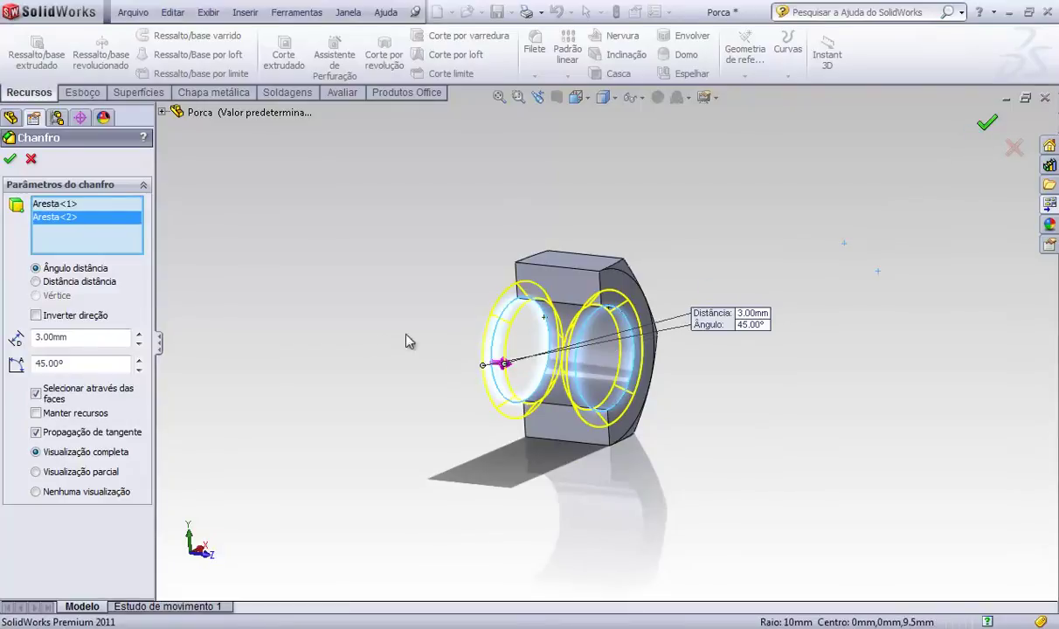
- Roll the model forward past Combinar1 and turn off the section view to examine the complete chamfered nut
click(147, 343)
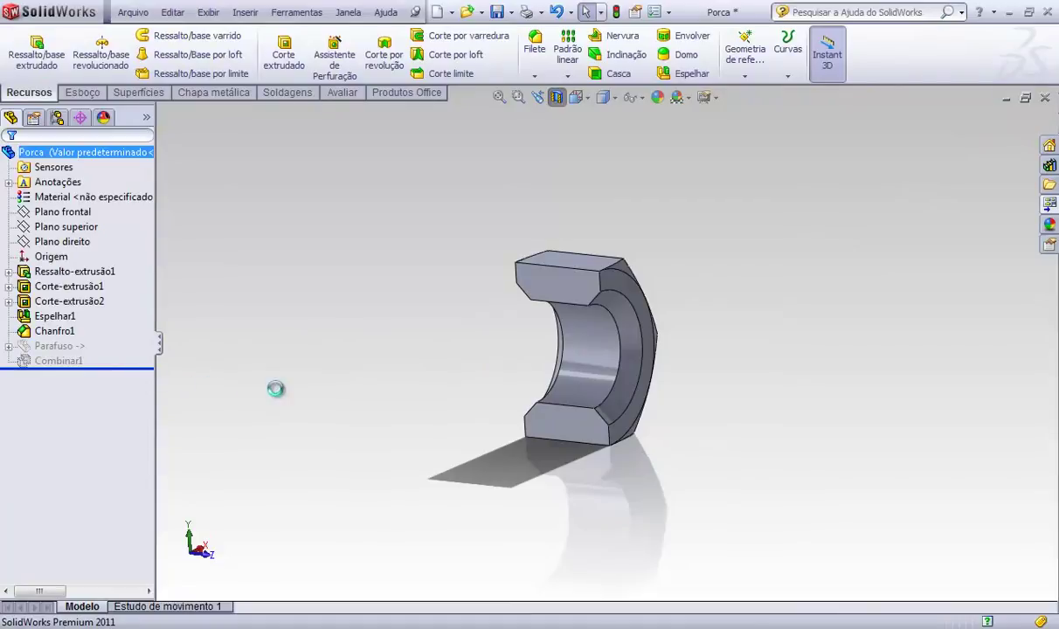
middle_drag(416, 369, 559, 390)
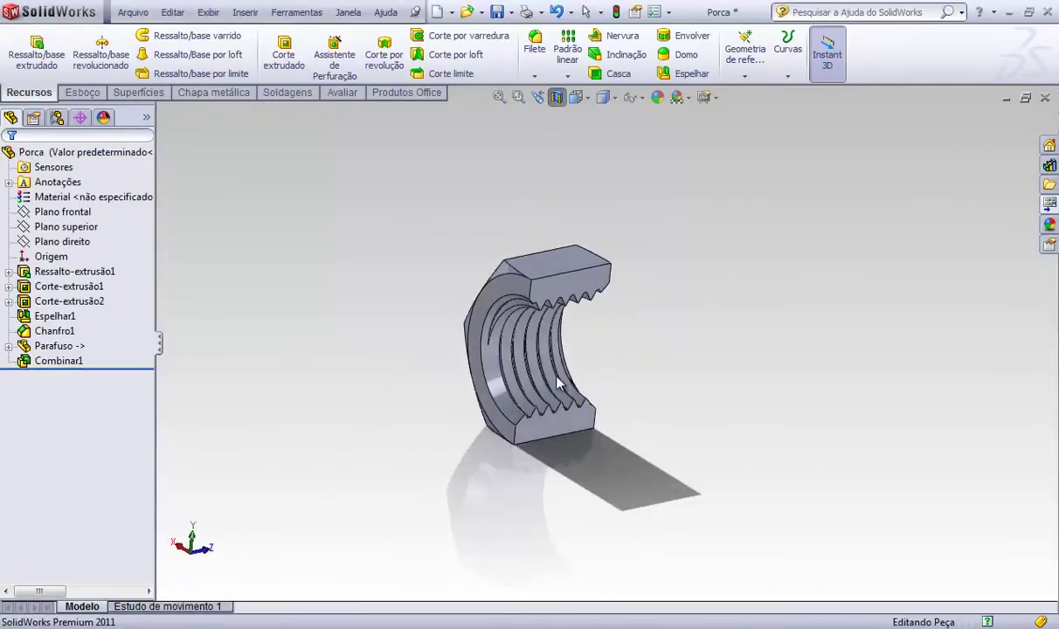
click(557, 98)
middle_drag(596, 331, 461, 284)
scroll(617, 391, down, 5)
scroll(489, 296, up, 4)
middle_drag(524, 302, 812, 377)
scroll(695, 374, down, 4)
middle_drag(735, 376, 830, 351)
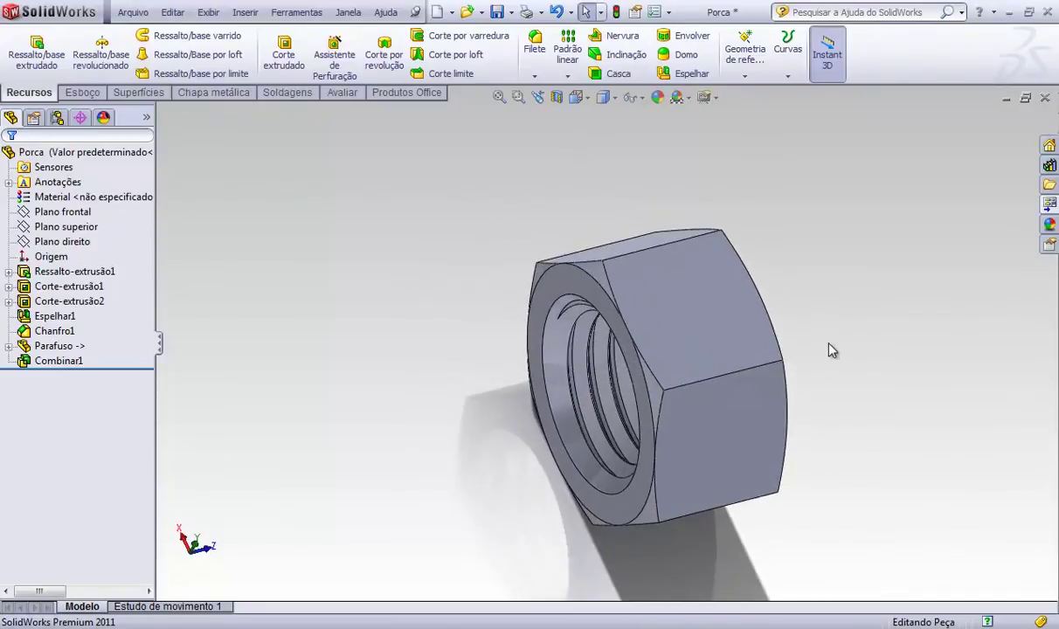